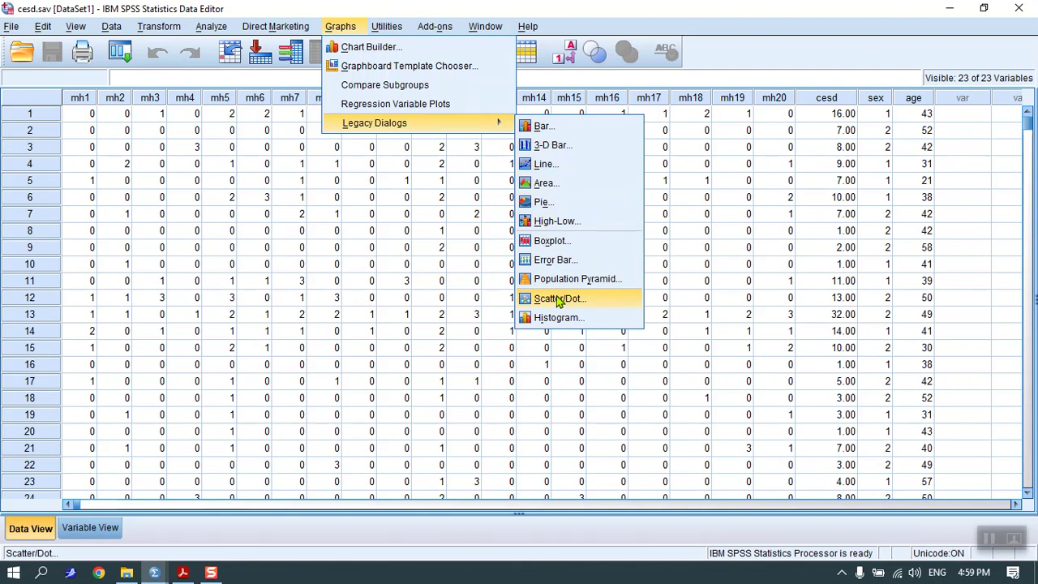
Start a simple scatterplot with mh1 on the Y axis and CES-D total score [cesd] on the X axis.
click(559, 299)
click(427, 251)
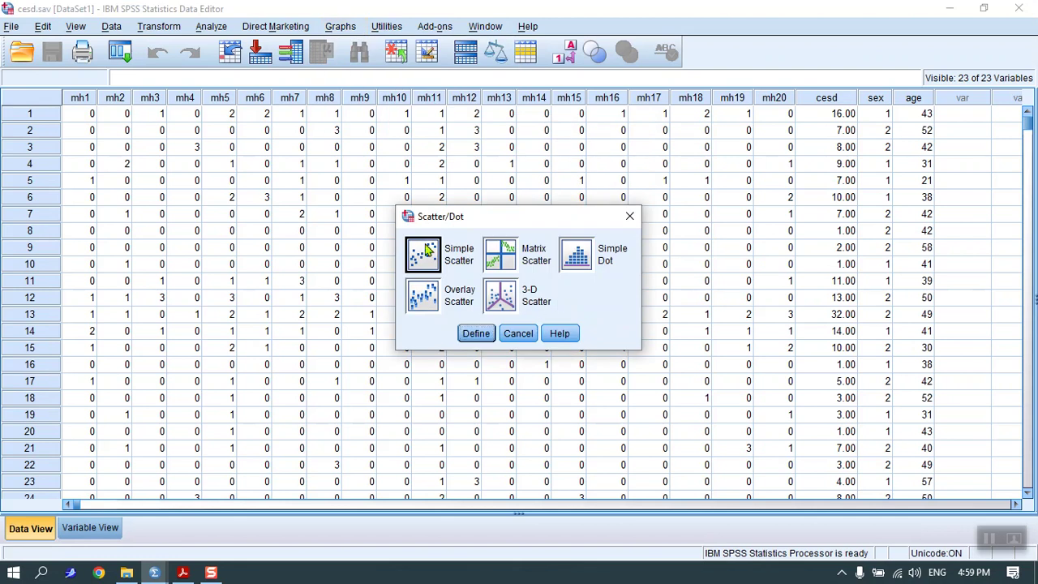
click(477, 333)
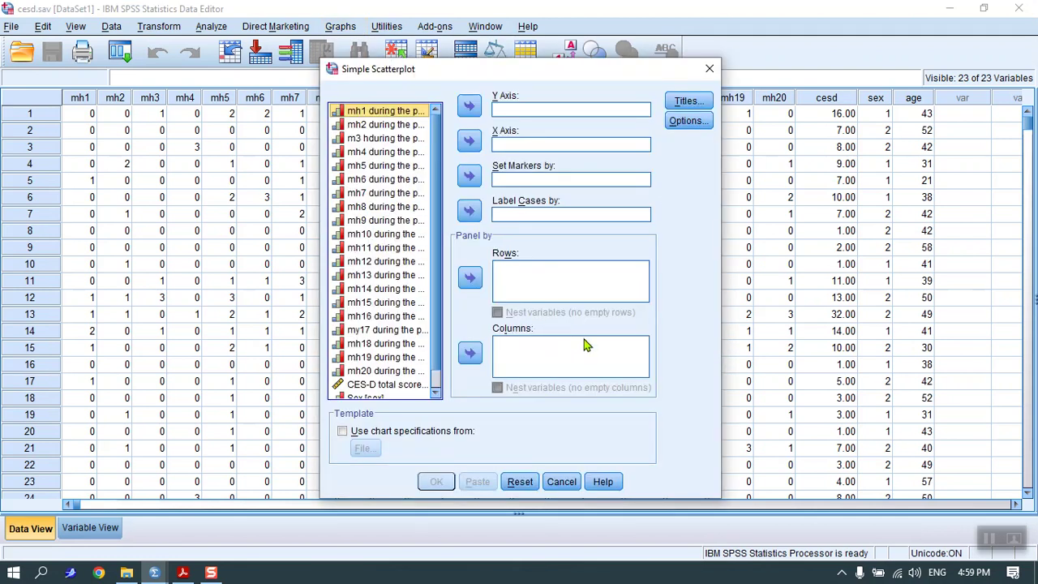
click(470, 107)
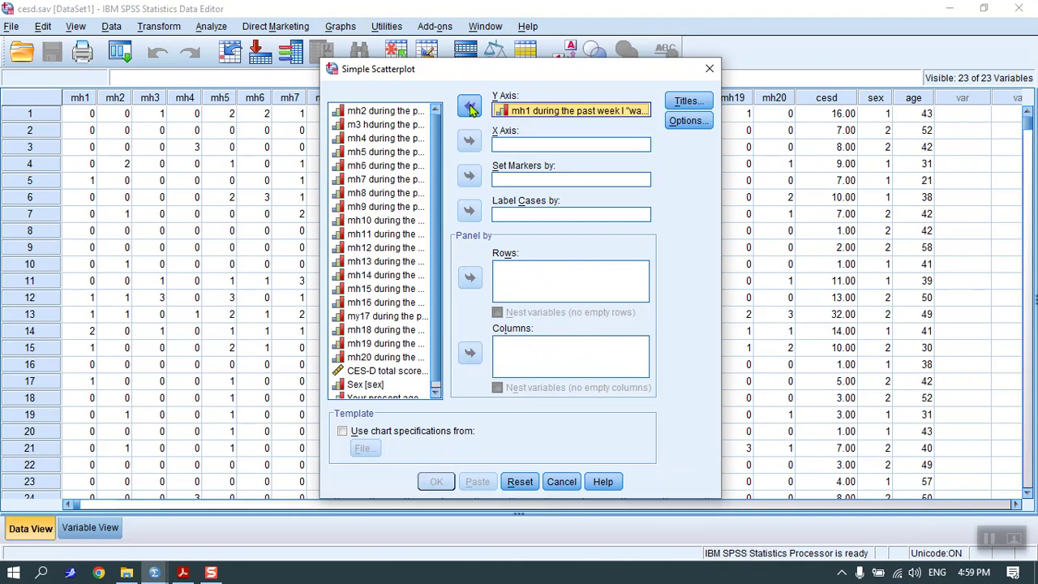
click(387, 371)
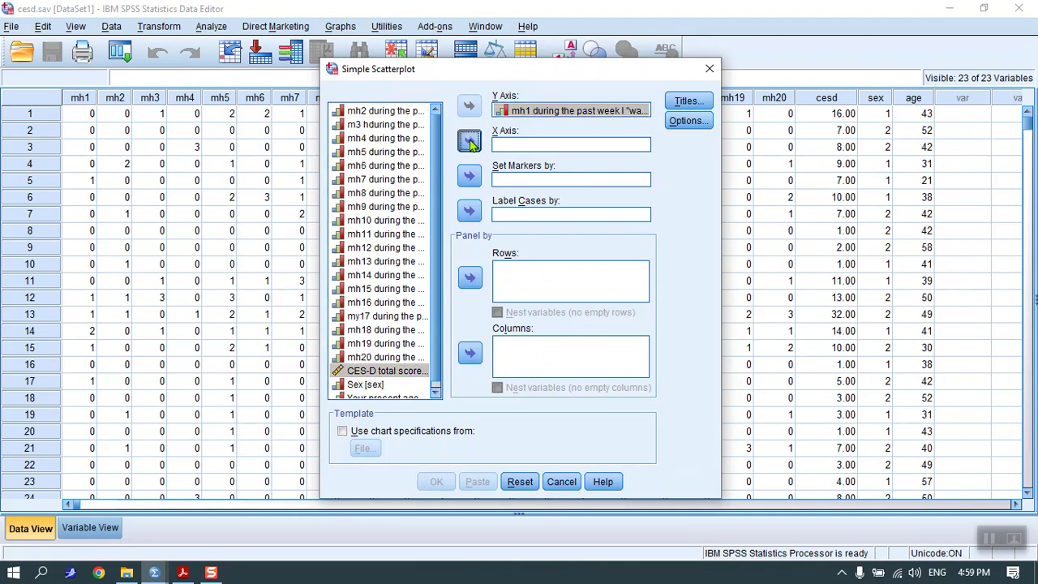
click(470, 140)
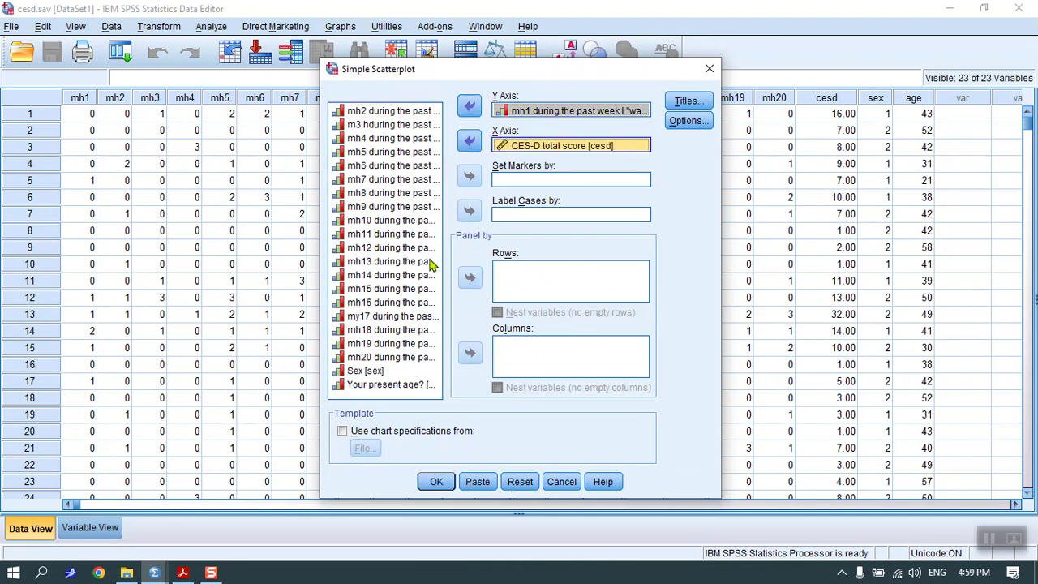
Set the scatterplot markers by Sex [sex] and generate the chart.
click(370, 372)
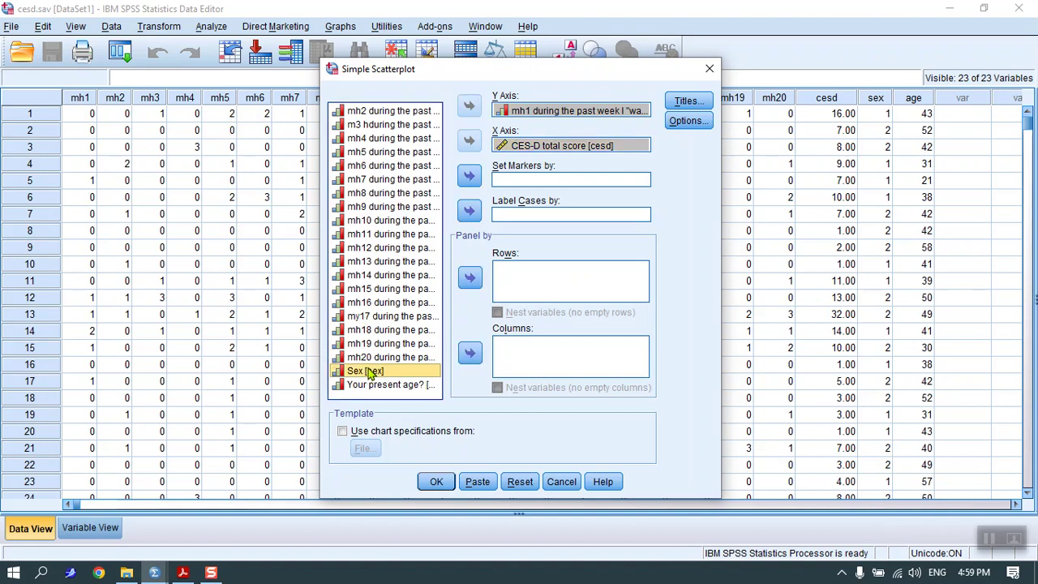
click(471, 176)
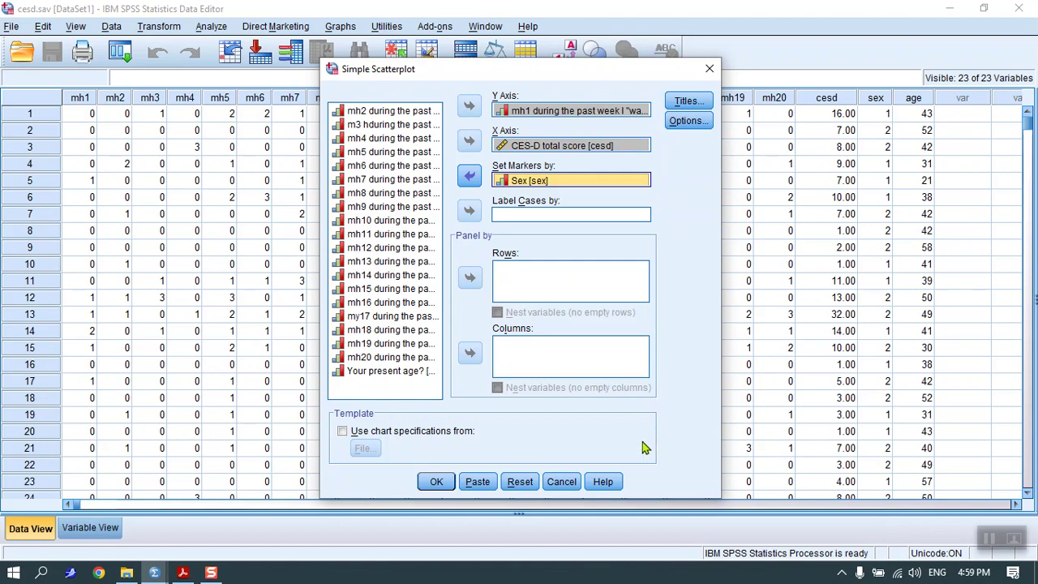
click(437, 482)
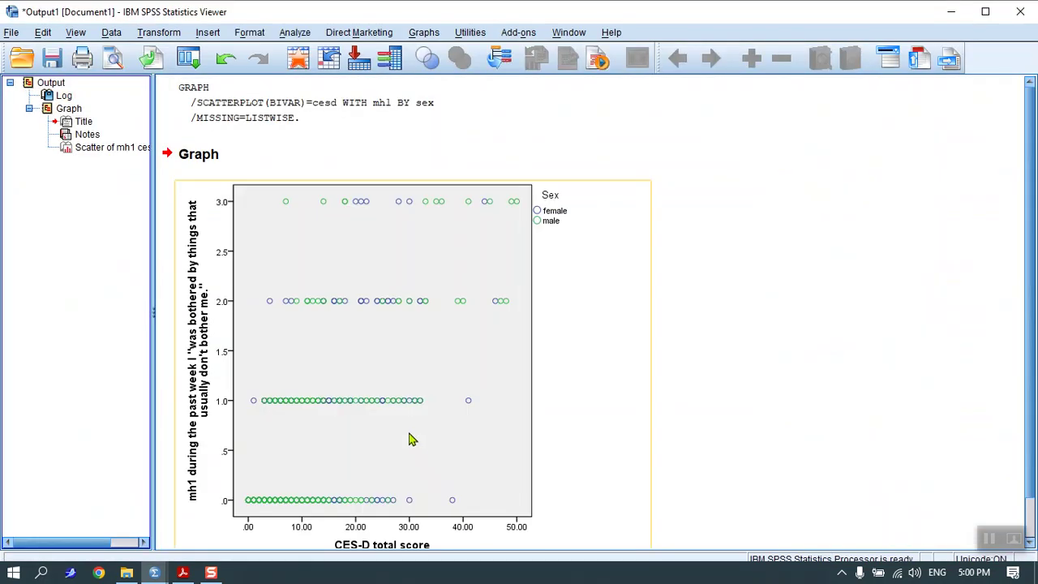
click(779, 433)
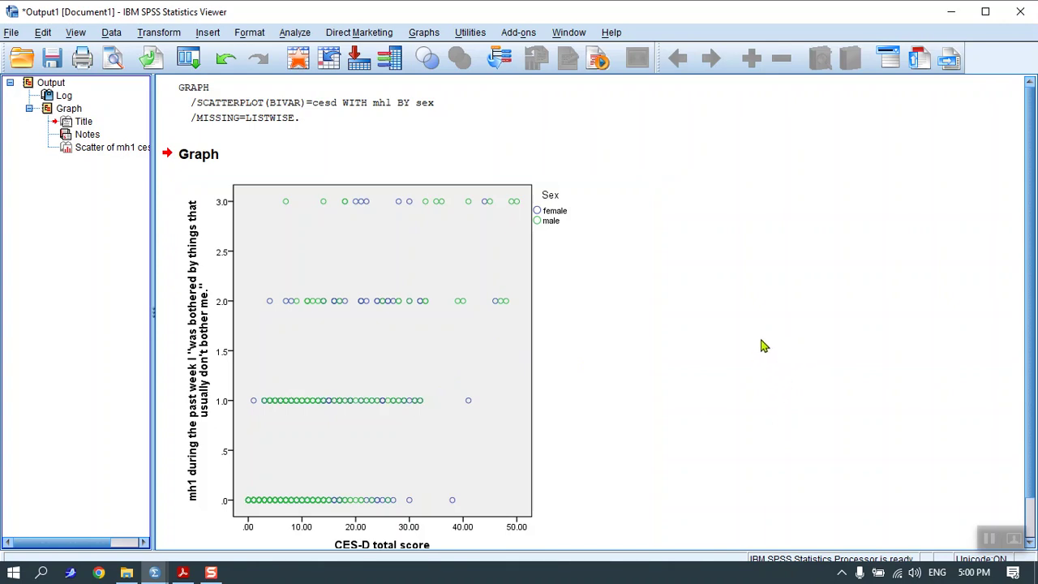
Open the scatterplot for editing and add a linear fit line at total, keeping the chart and its fit line properties both in view.
click(610, 352)
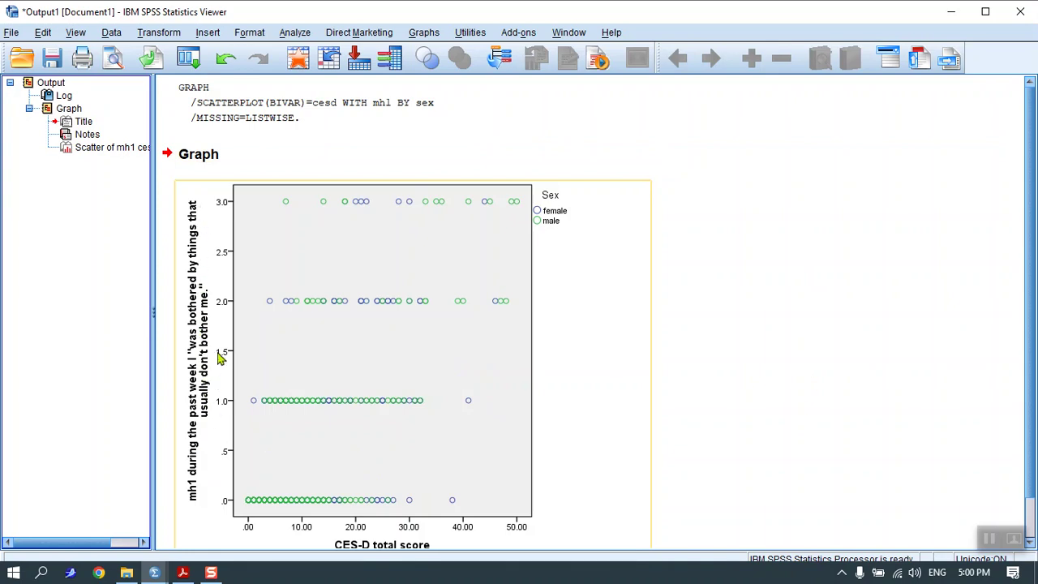
double_click(424, 397)
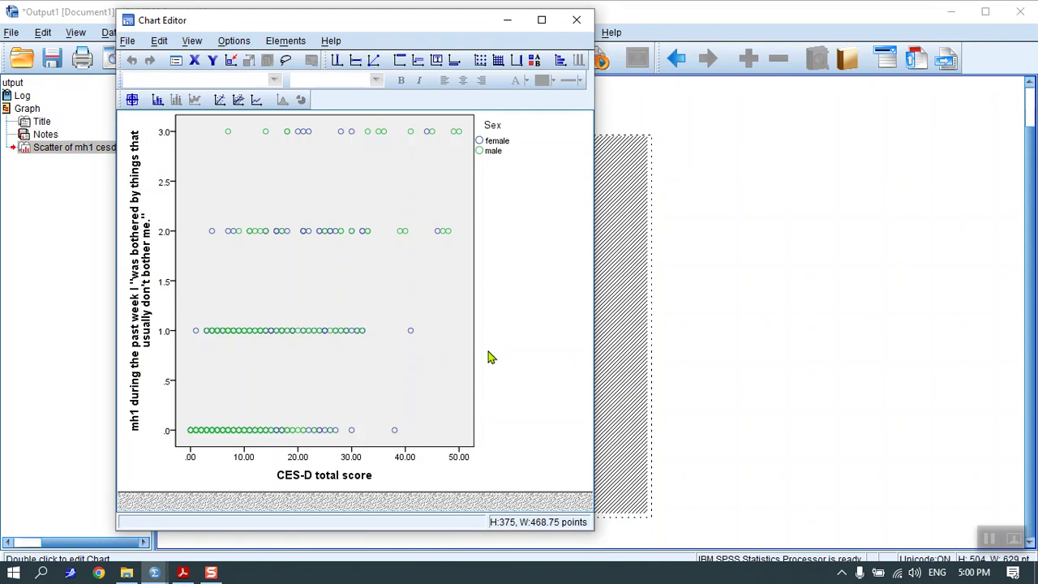
drag(428, 24, 737, 27)
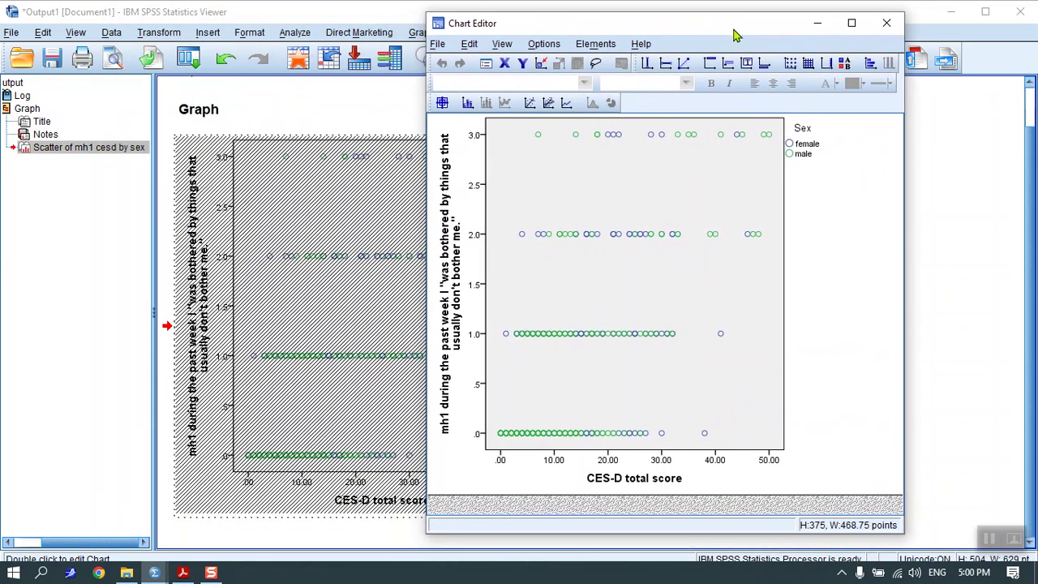
click(594, 45)
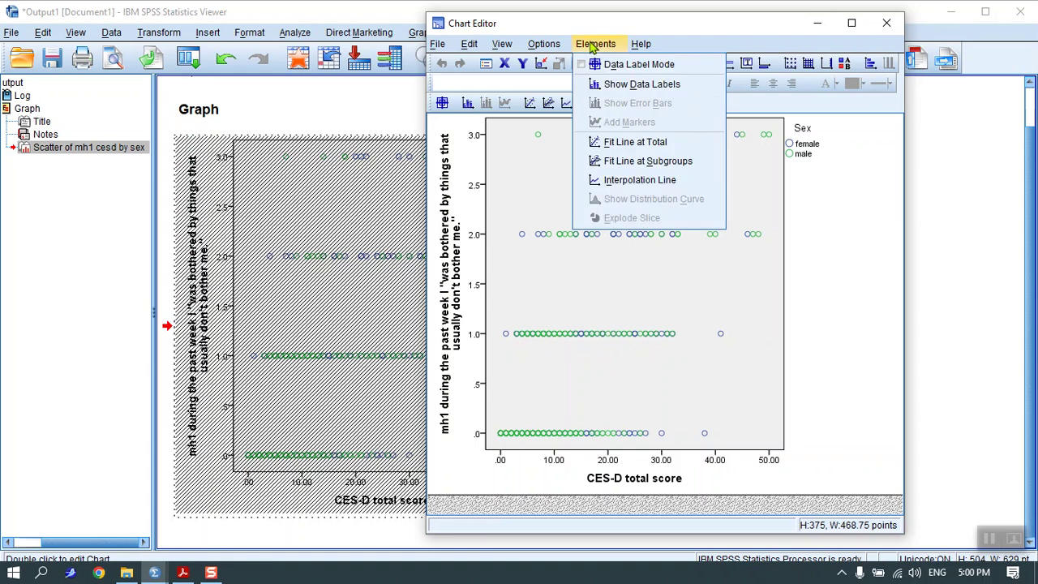
click(628, 146)
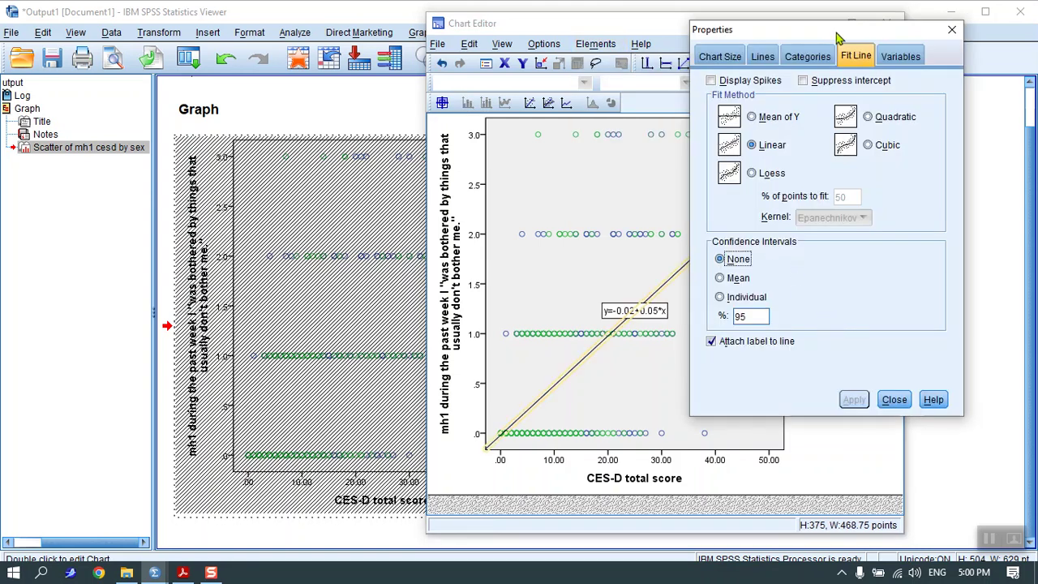
drag(837, 34, 297, 30)
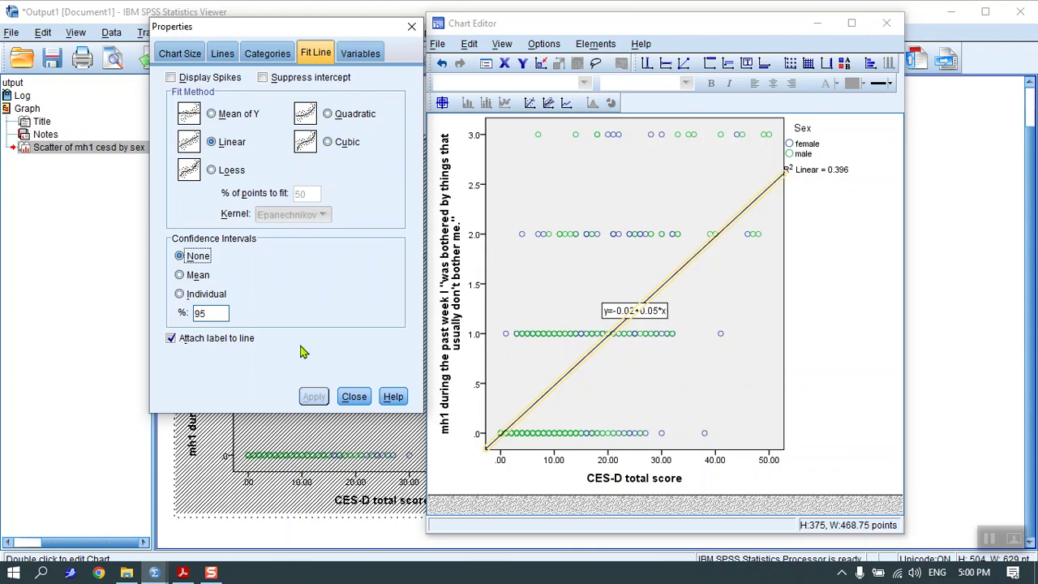
Change the fit line method to Loess with 50% of points to fit and the Epanechnikov kernel.
click(212, 171)
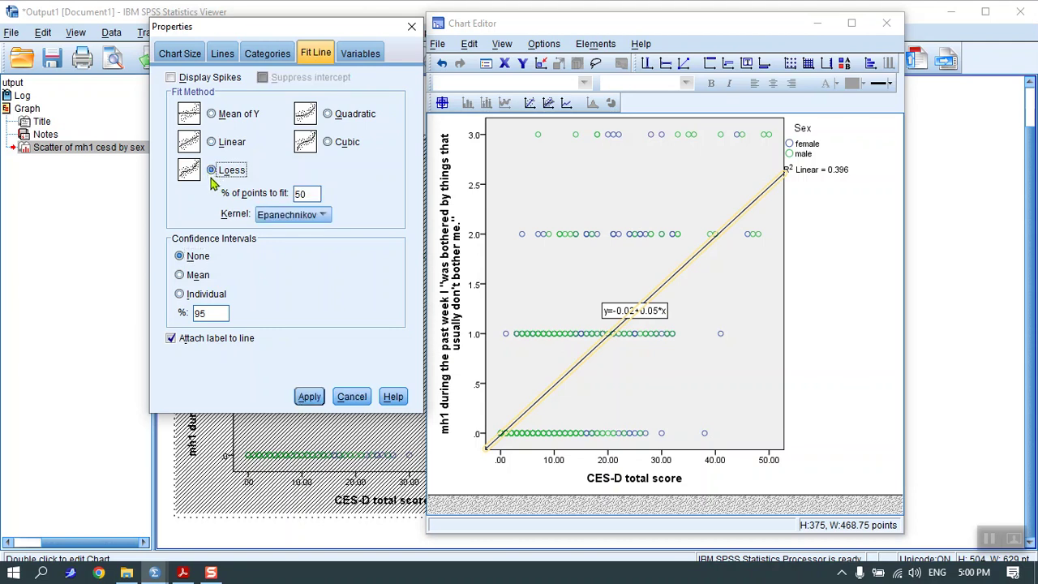
click(323, 216)
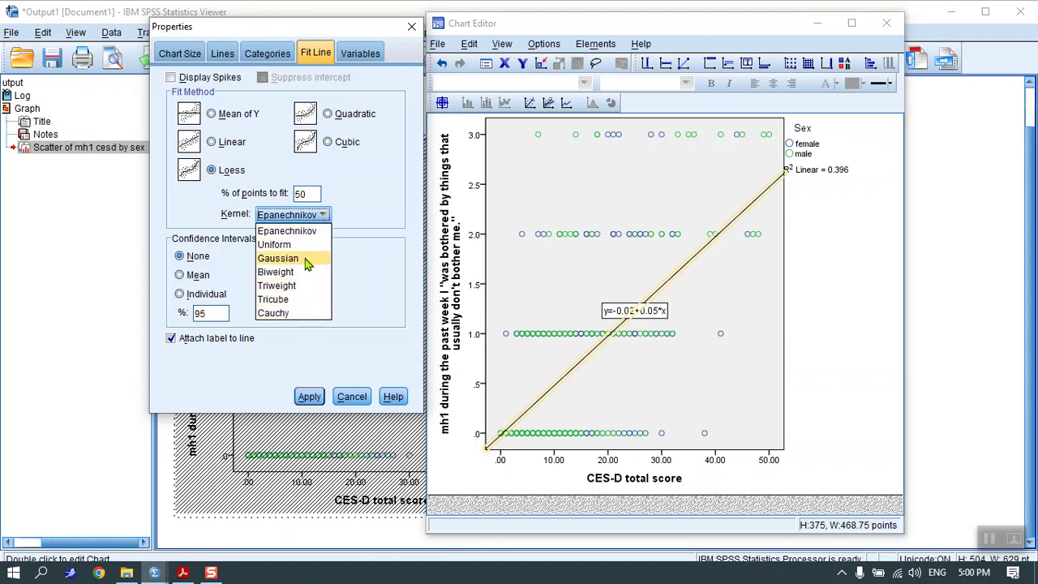
click(306, 231)
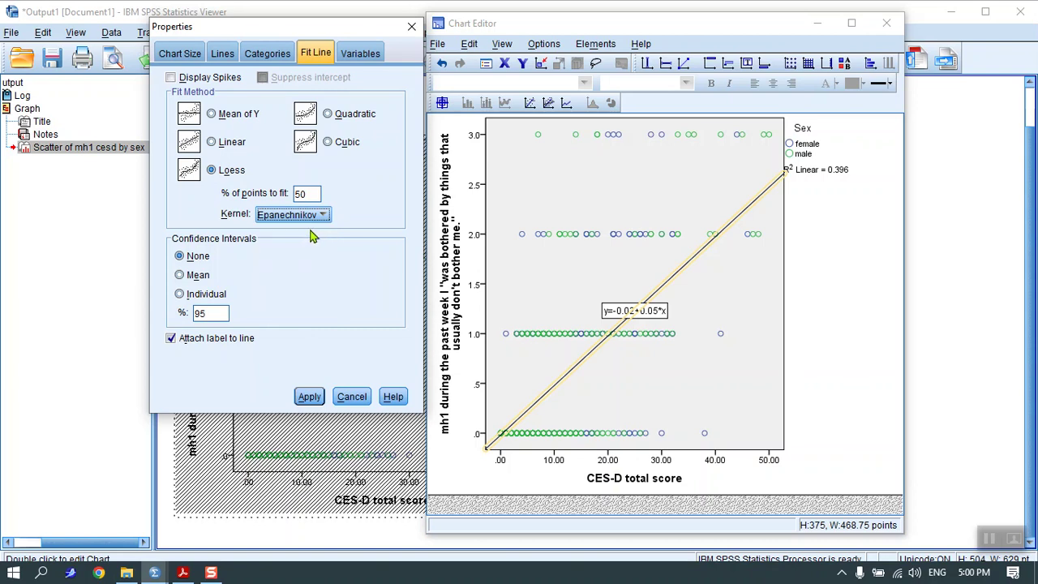
click(311, 402)
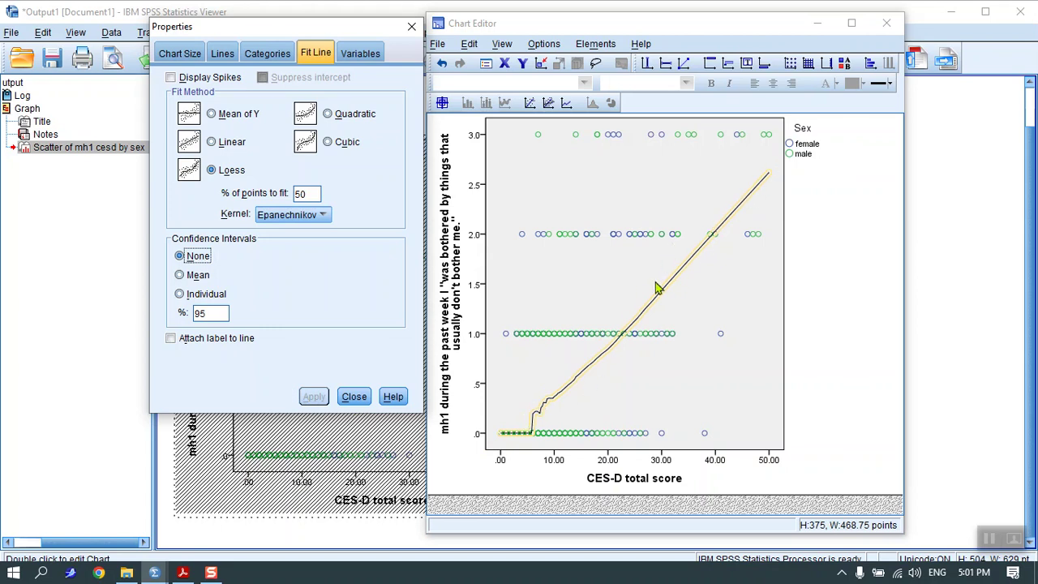
Set the Loess line's percentage of points to fit to 90 and apply it.
double_click(301, 195)
text(90)
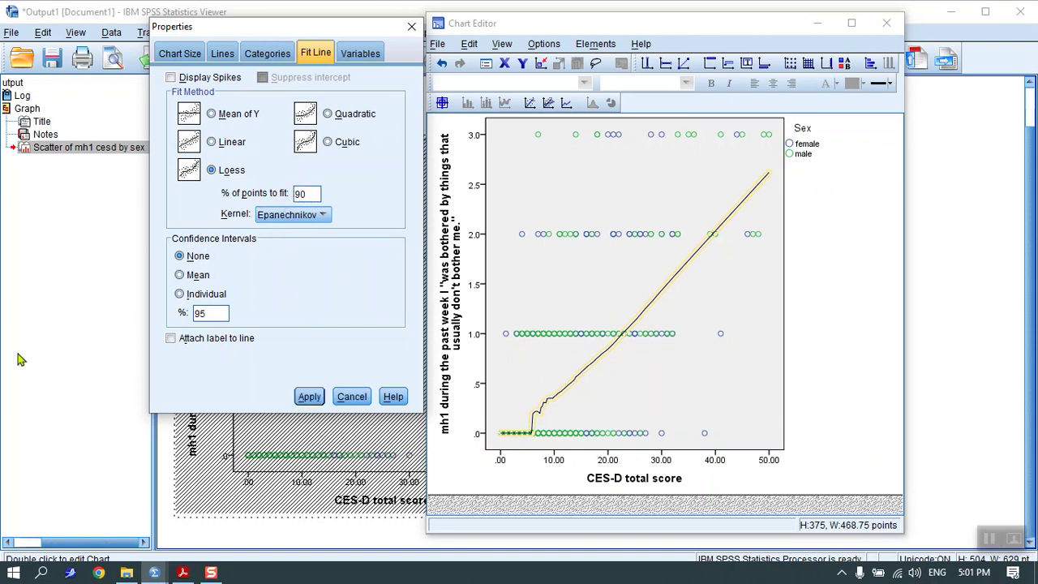
click(313, 395)
click(320, 400)
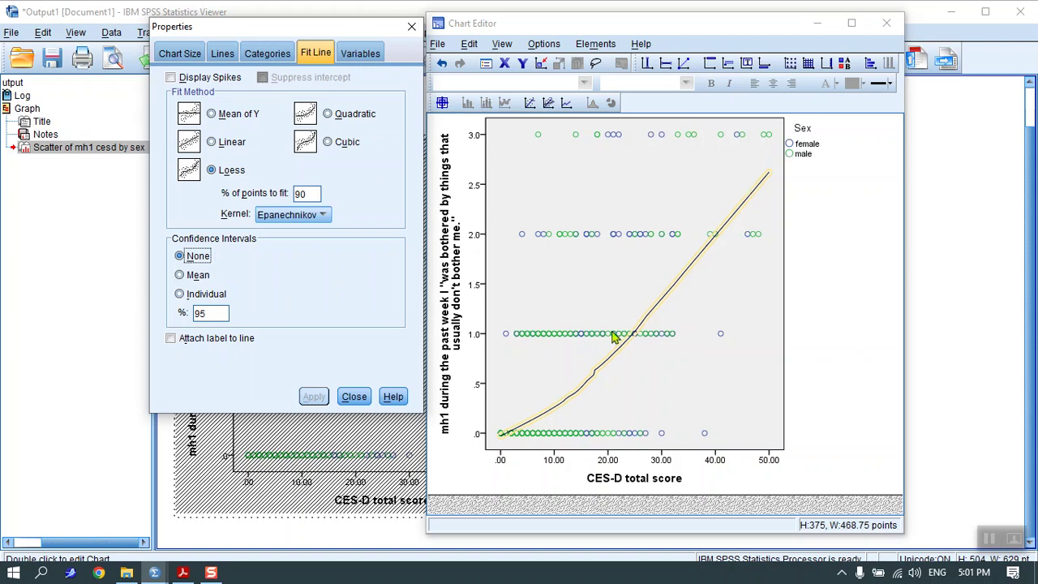
Set the Loess line's percentage of points to fit to 15 and apply it.
double_click(304, 194)
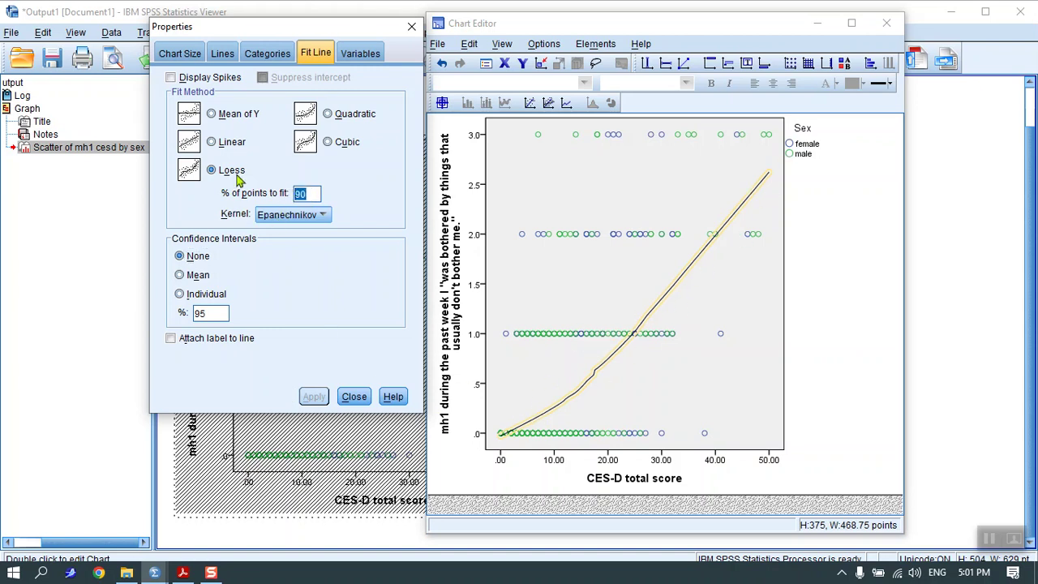
text(15)
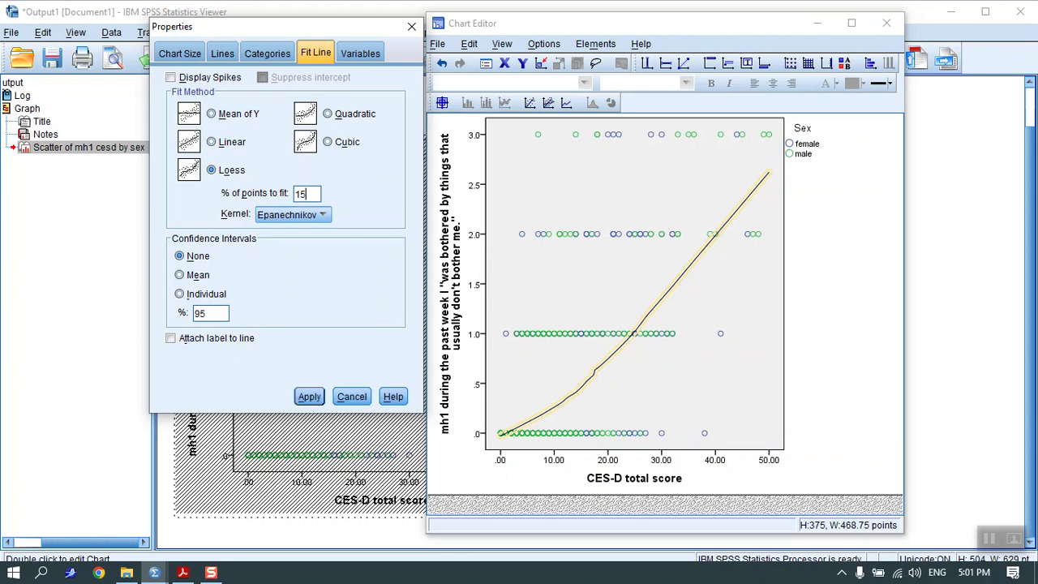
click(307, 398)
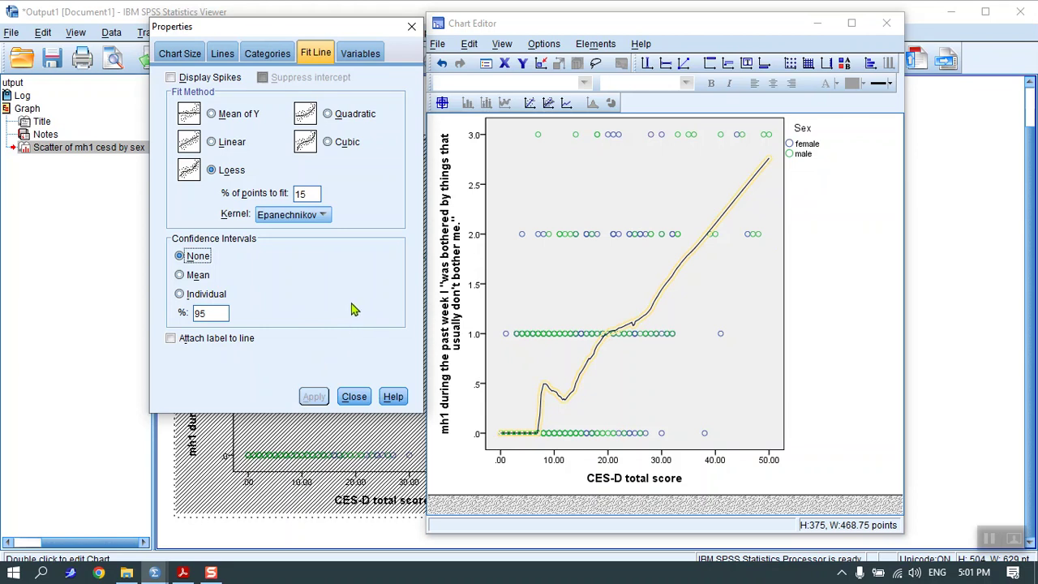
Set the Loess line's percentage of points to fit to 40 and apply it.
drag(306, 195, 288, 195)
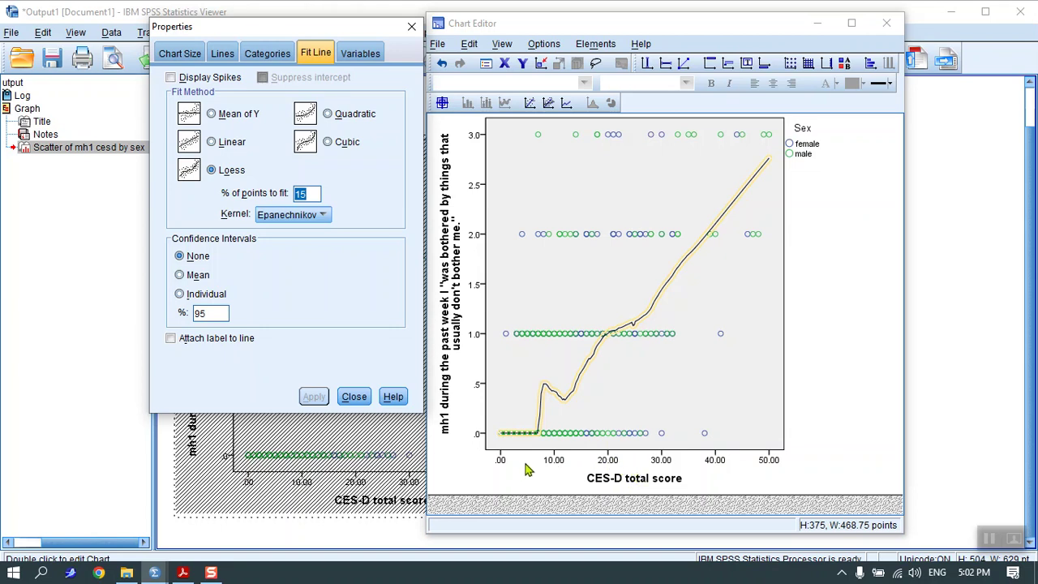
text(40)
click(309, 395)
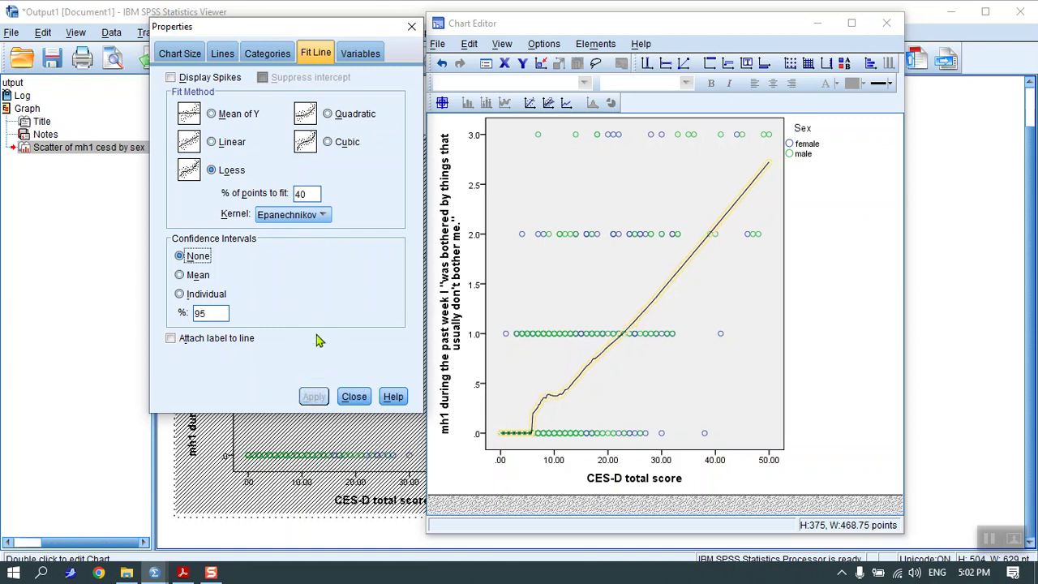
Set the Loess line's percentage of points to fit to 50 and apply it.
double_click(302, 194)
text(5)
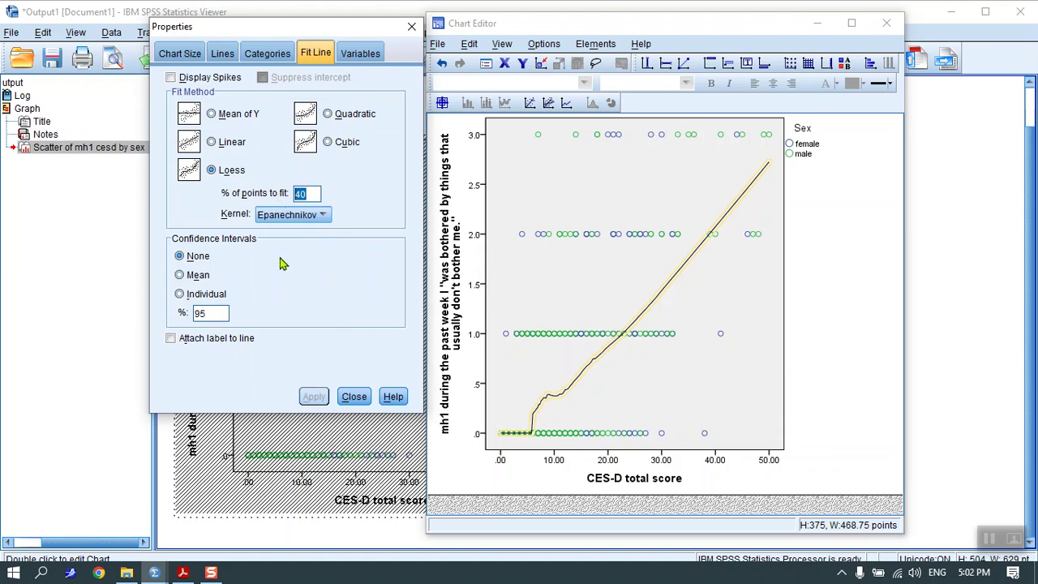
text(0)
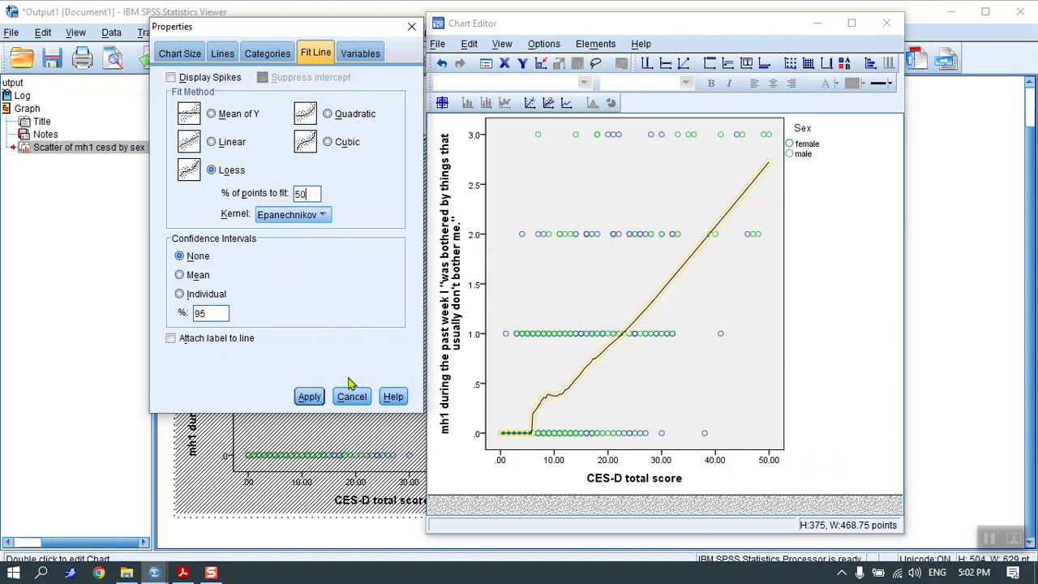
click(308, 395)
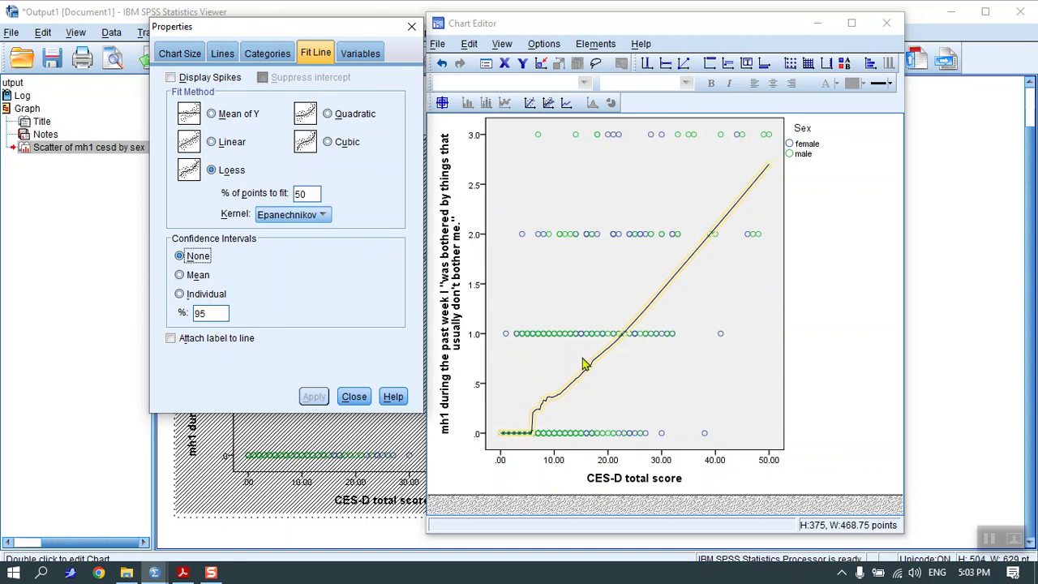
Switch the fit line method to Linear, apply it, and finish editing the chart.
click(216, 143)
click(309, 397)
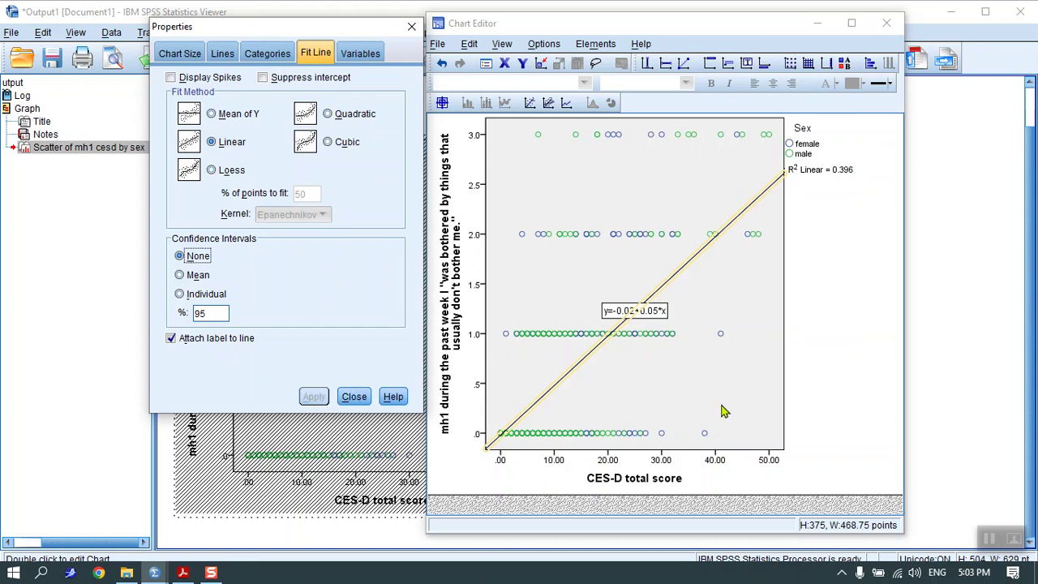
click(354, 397)
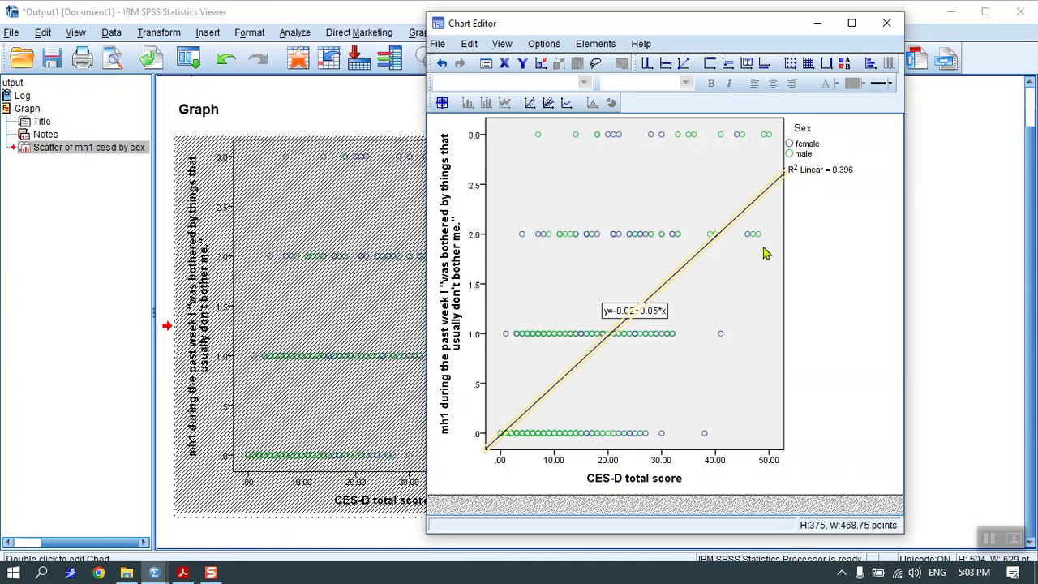
click(888, 23)
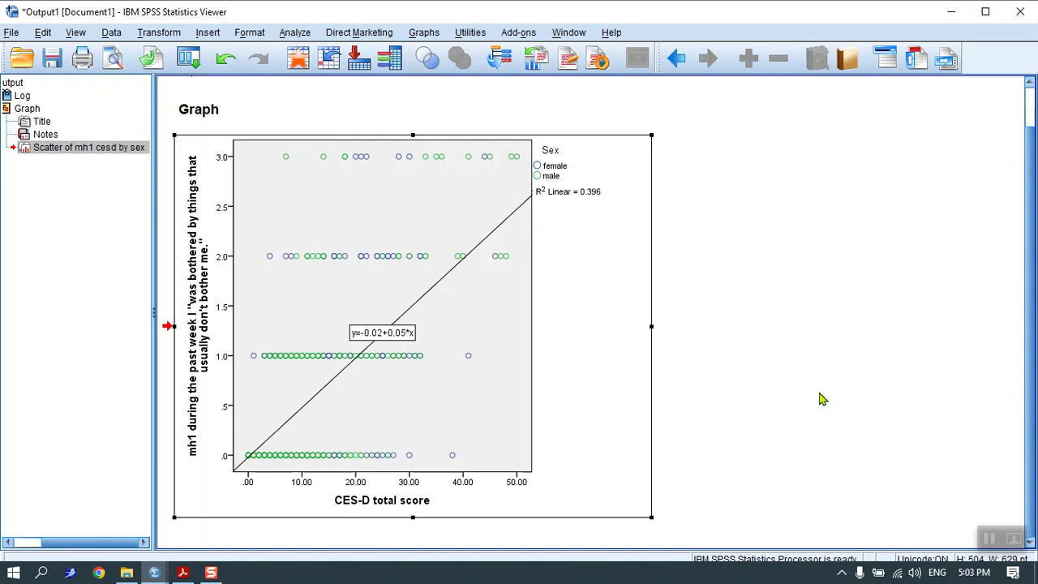
Create a simple scatterplot of mh1 against CES-D total score with markers set by Sex.
click(425, 32)
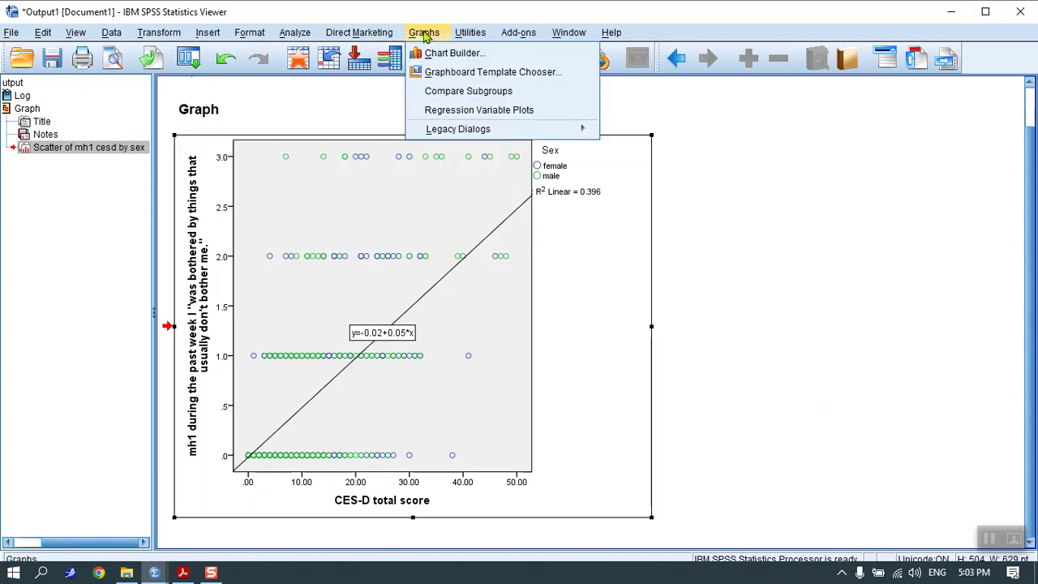
mouse_move(540, 131)
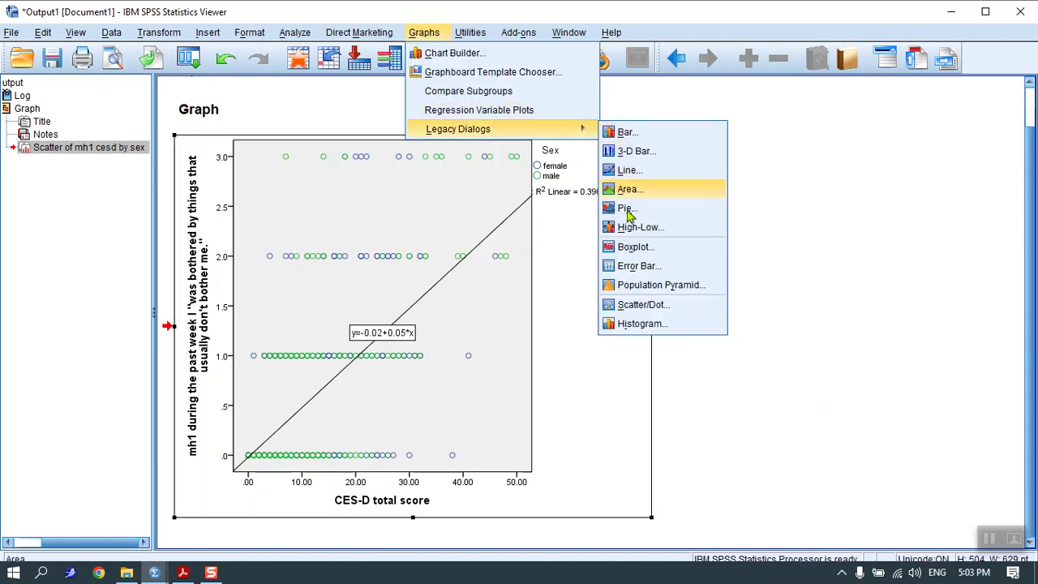
click(657, 306)
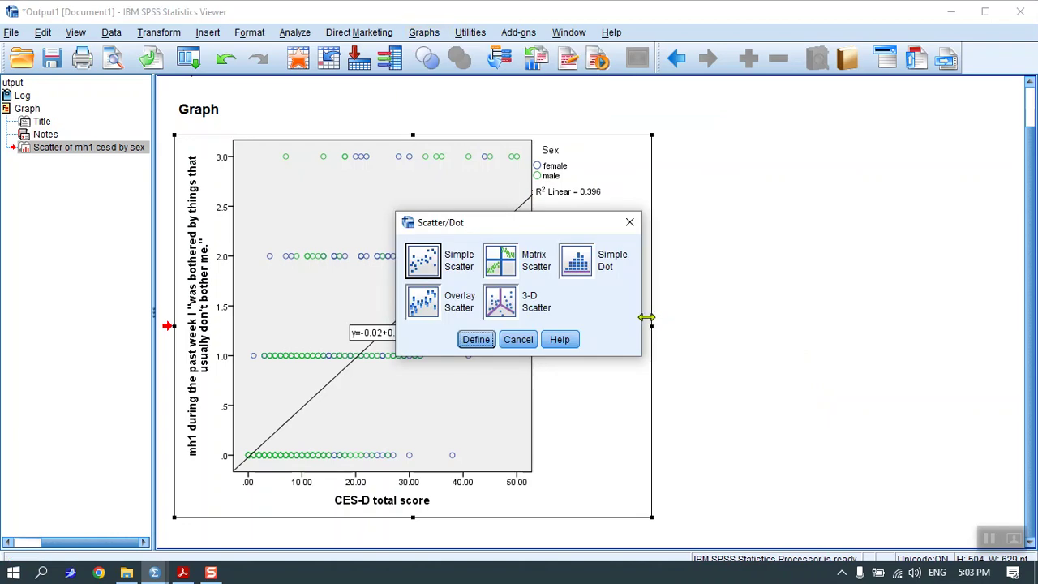
click(479, 343)
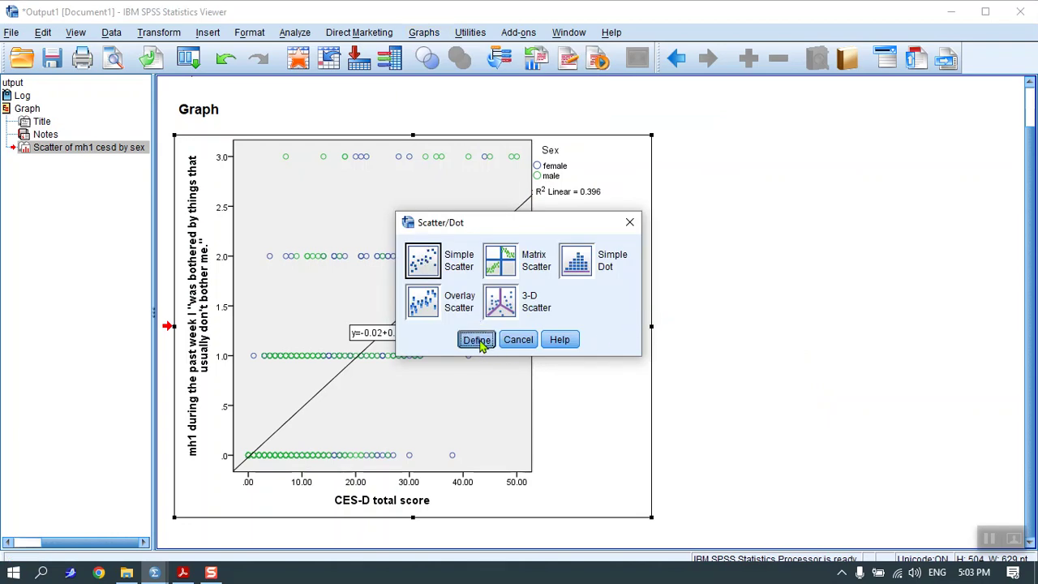
click(436, 484)
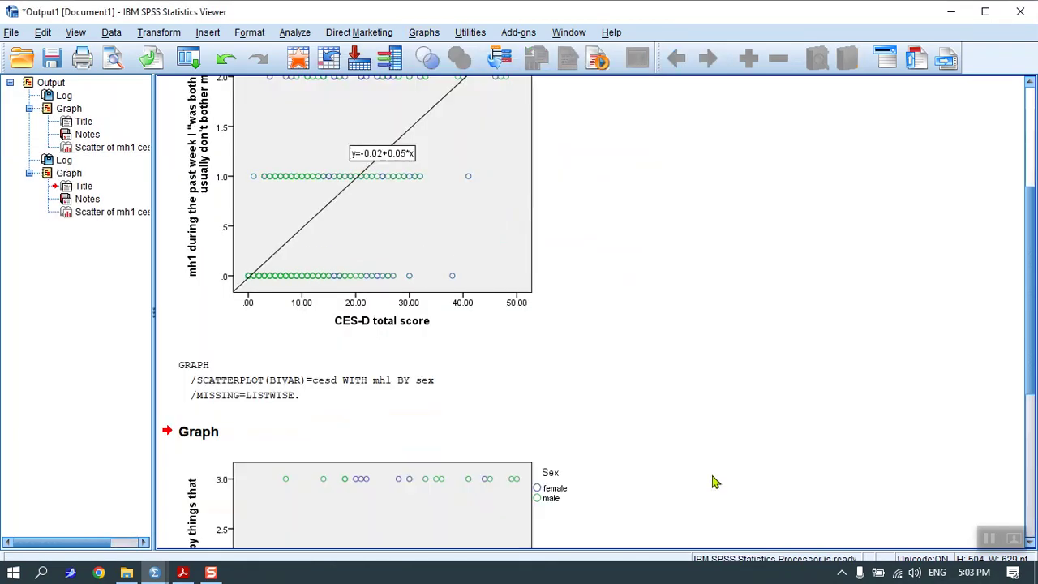
Open the new scatterplot for editing and add fit lines for the female and male subgroups.
click(430, 378)
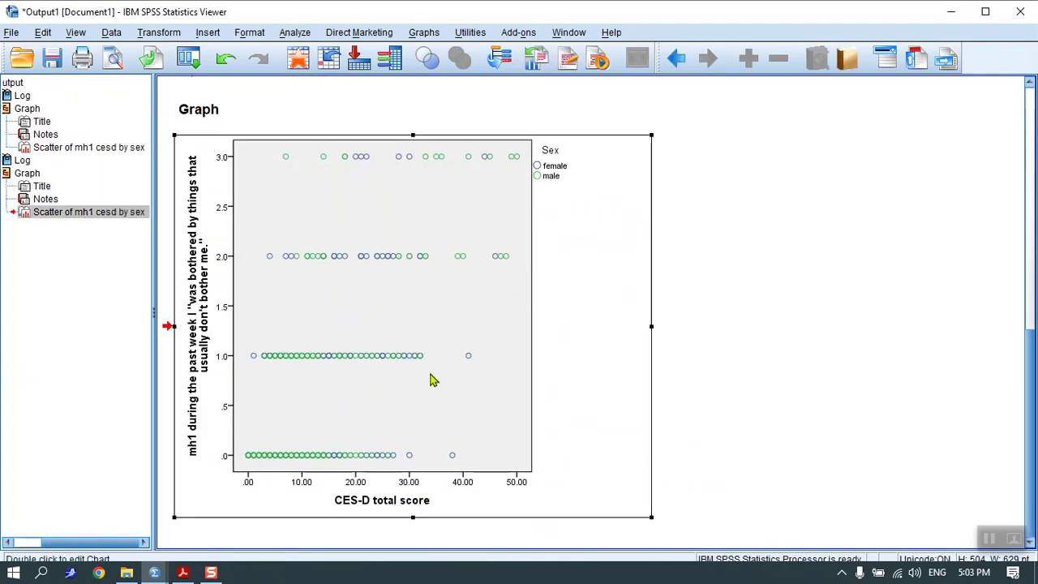
double_click(432, 380)
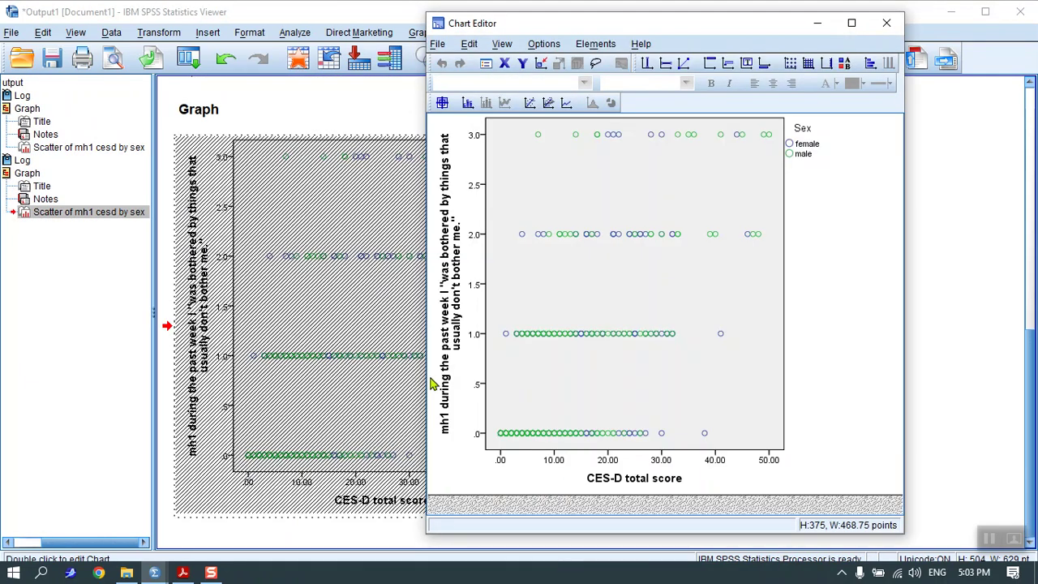
click(597, 44)
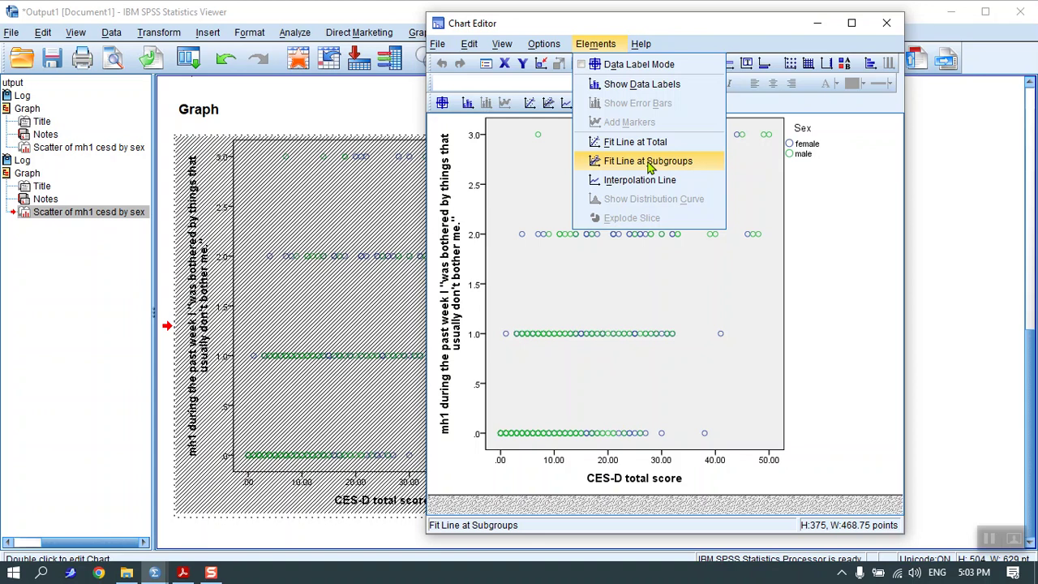
click(649, 160)
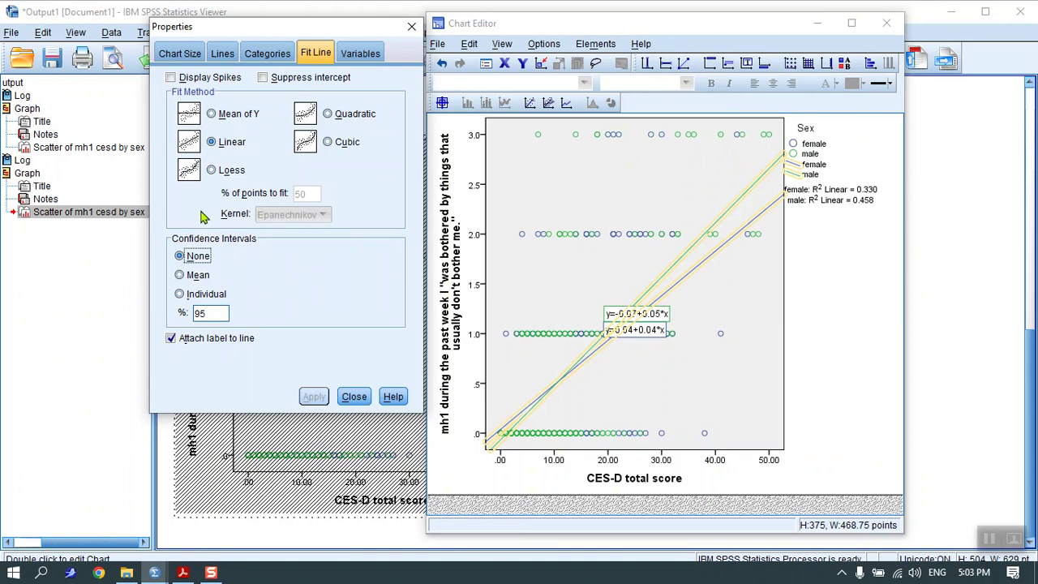
Switch the subgroup fit lines to the Loess method without labels attached to the lines, and apply it.
click(212, 170)
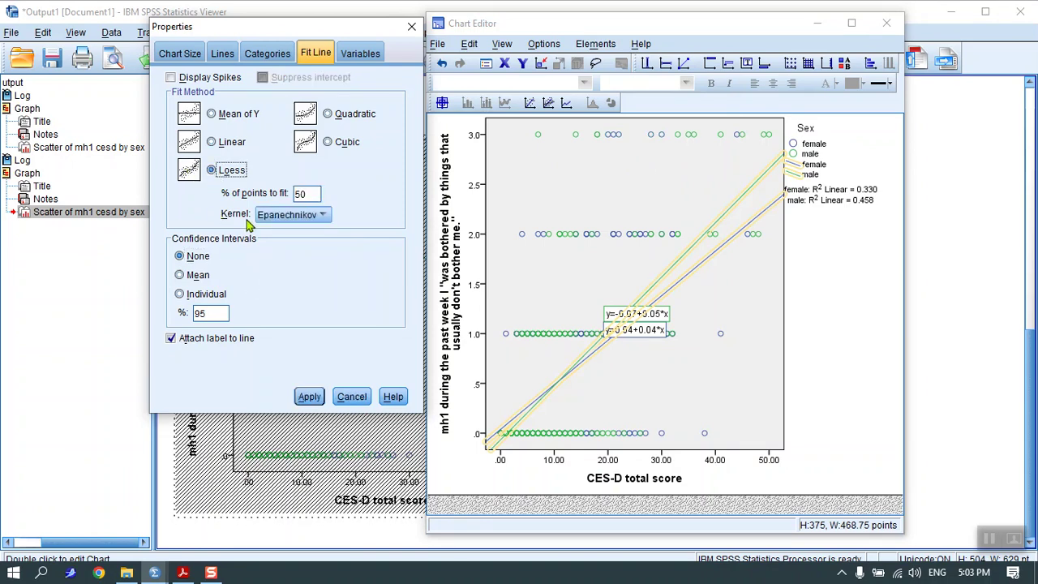
click(212, 141)
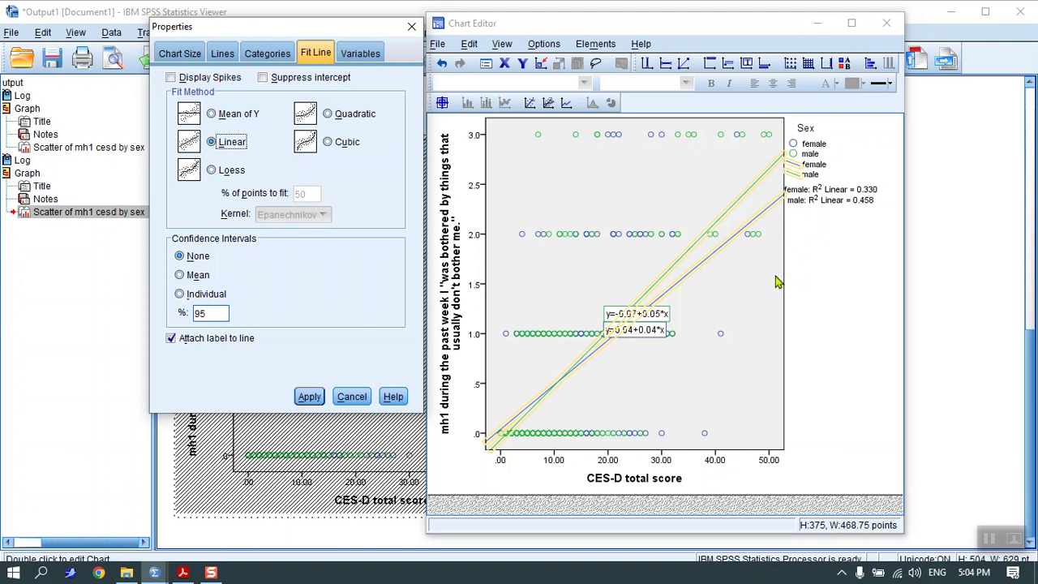
click(211, 169)
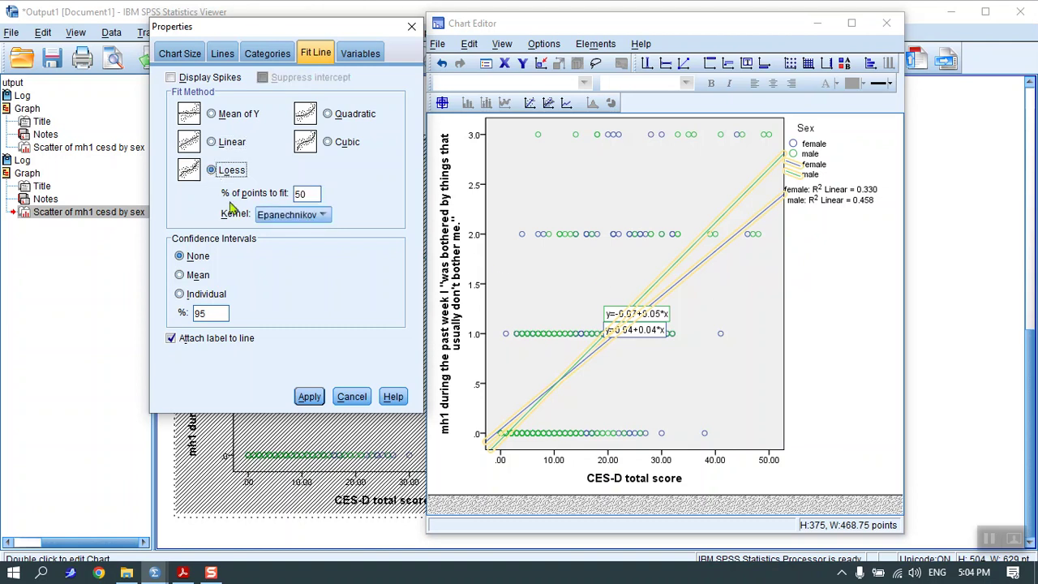
click(172, 339)
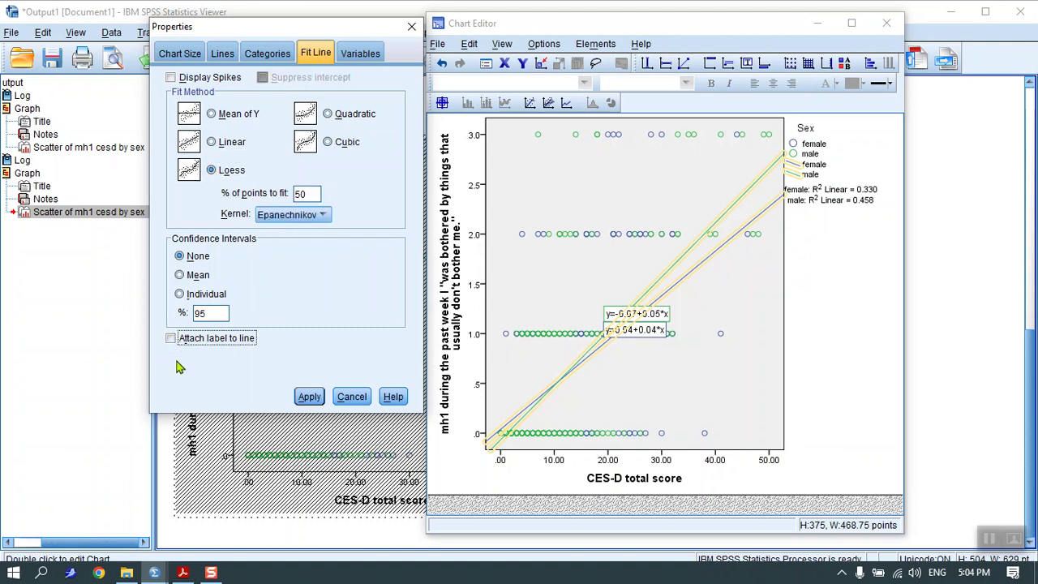
click(310, 397)
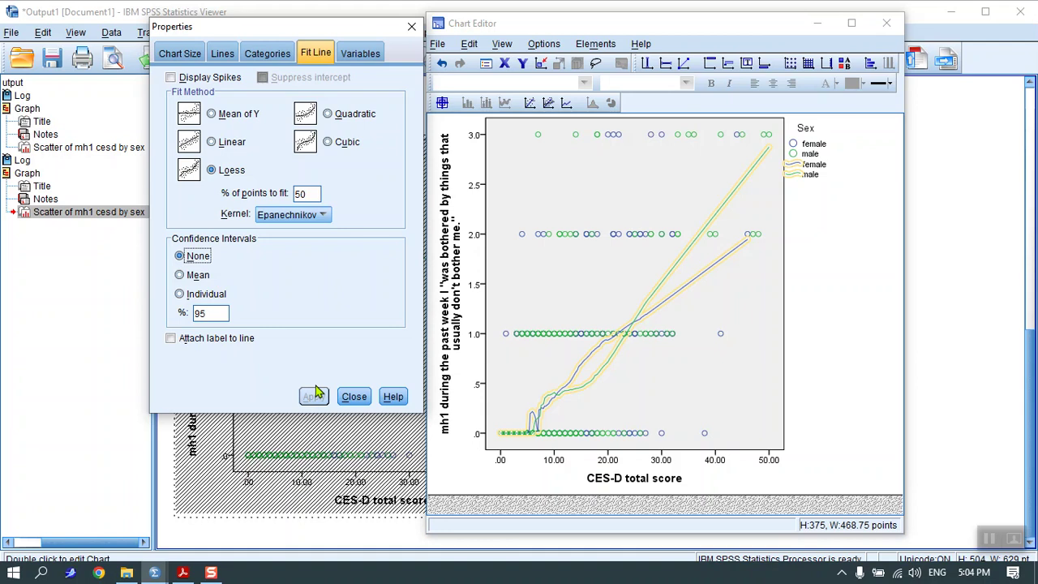
Set the Loess lines' kernel to Triweight, apply it, and close the fit line properties.
click(322, 215)
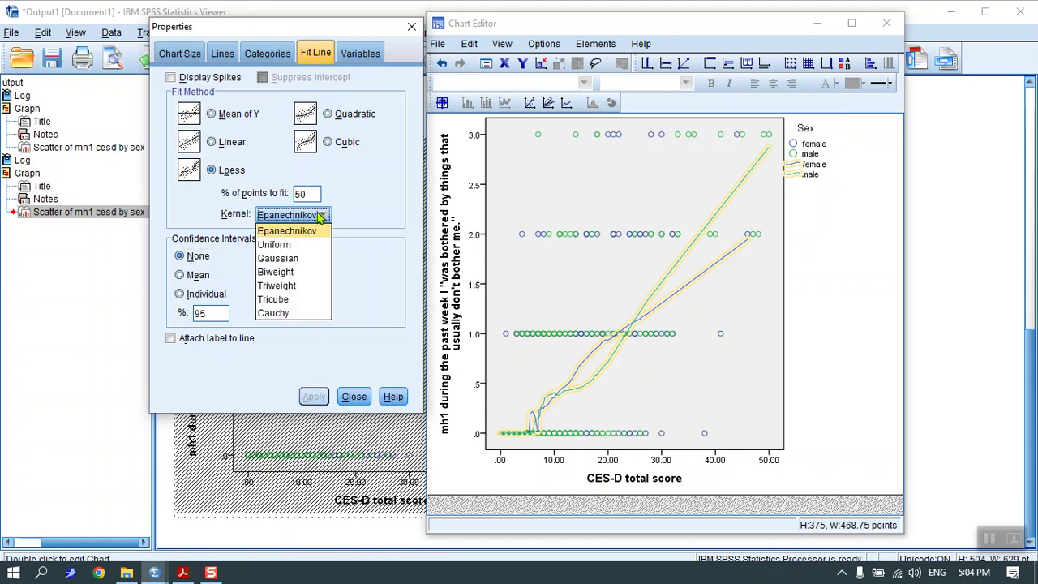
click(292, 287)
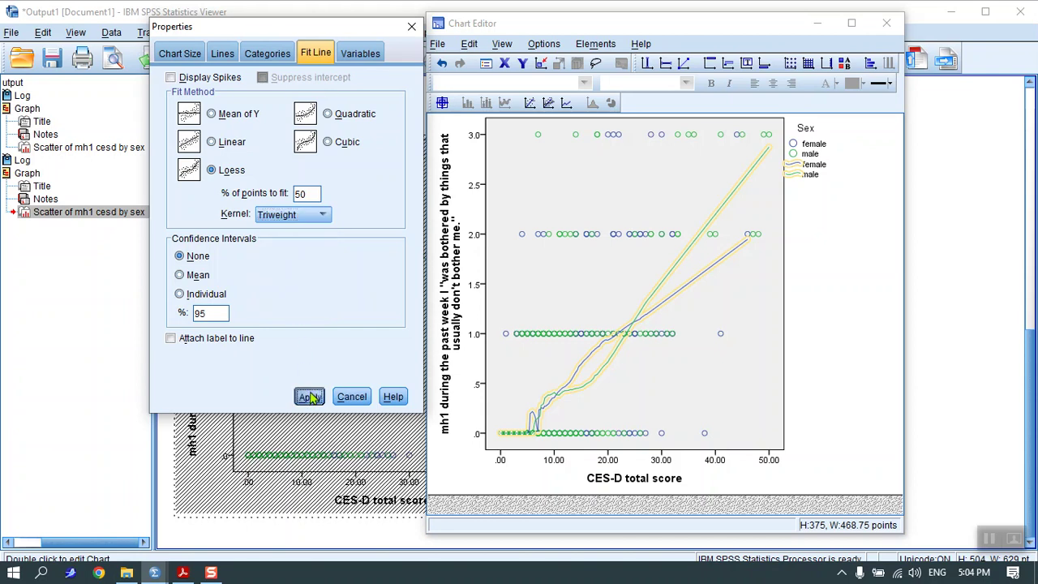
click(309, 397)
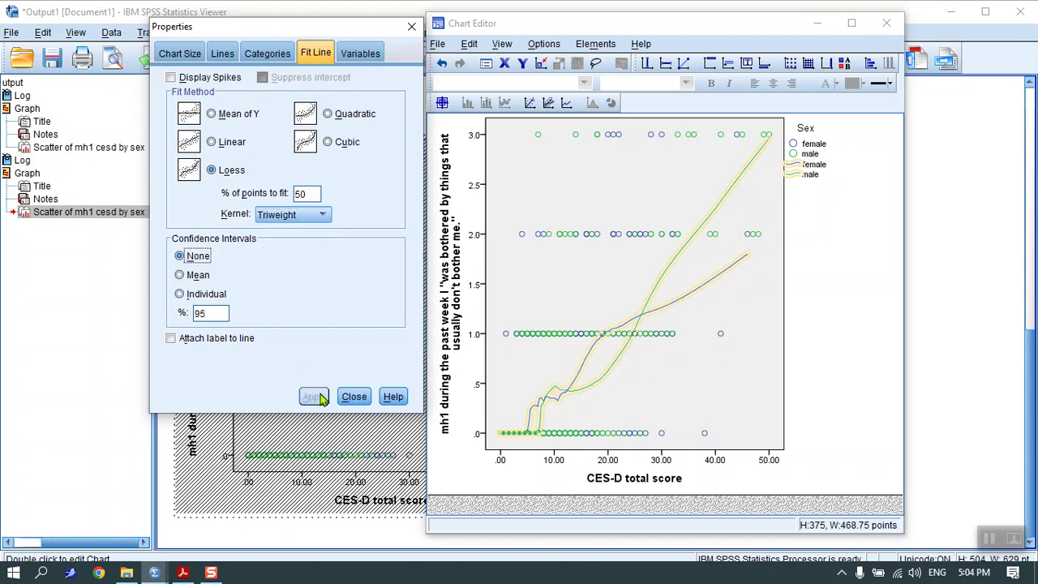
click(356, 397)
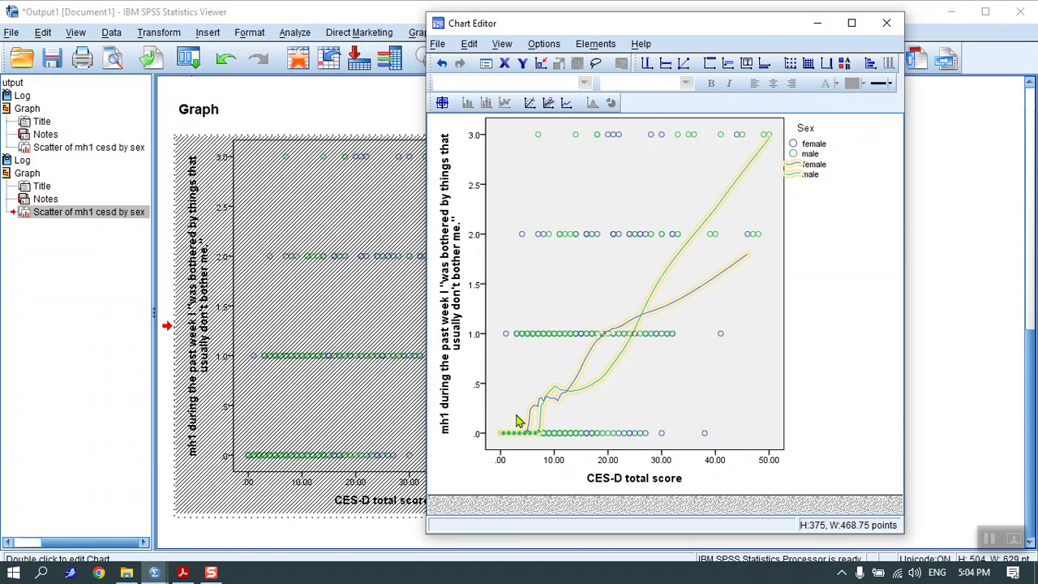
Add a second set of subgroup fit lines, try the Loess method without attached labels, and finish editing the chart.
click(597, 47)
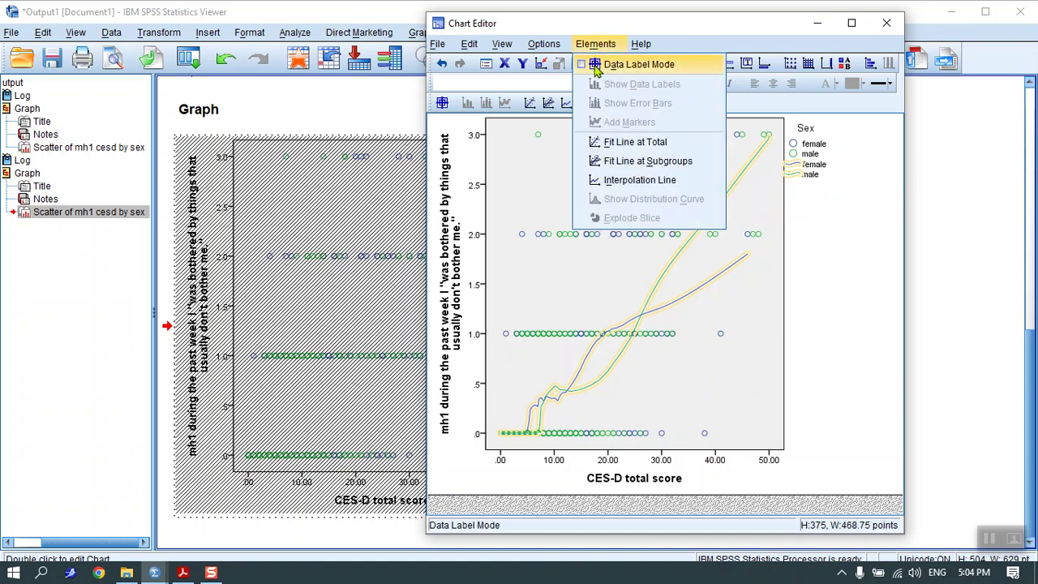
click(623, 166)
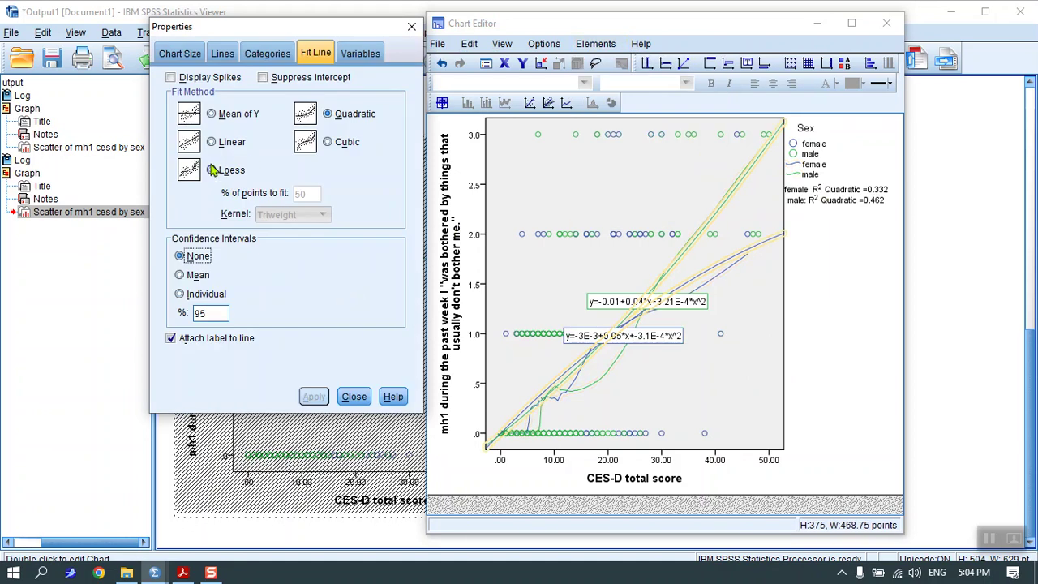
click(213, 172)
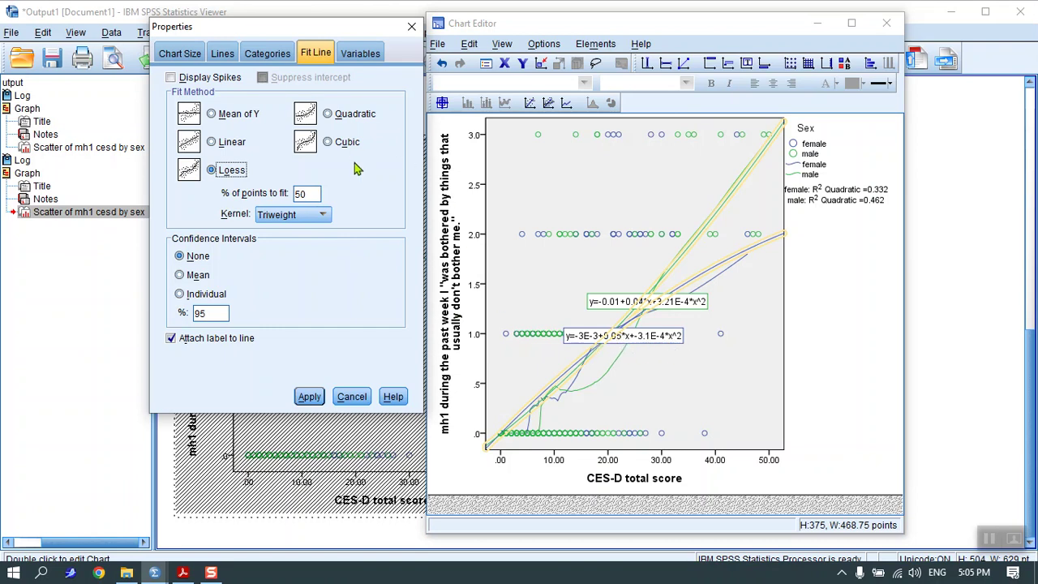
click(171, 339)
click(412, 27)
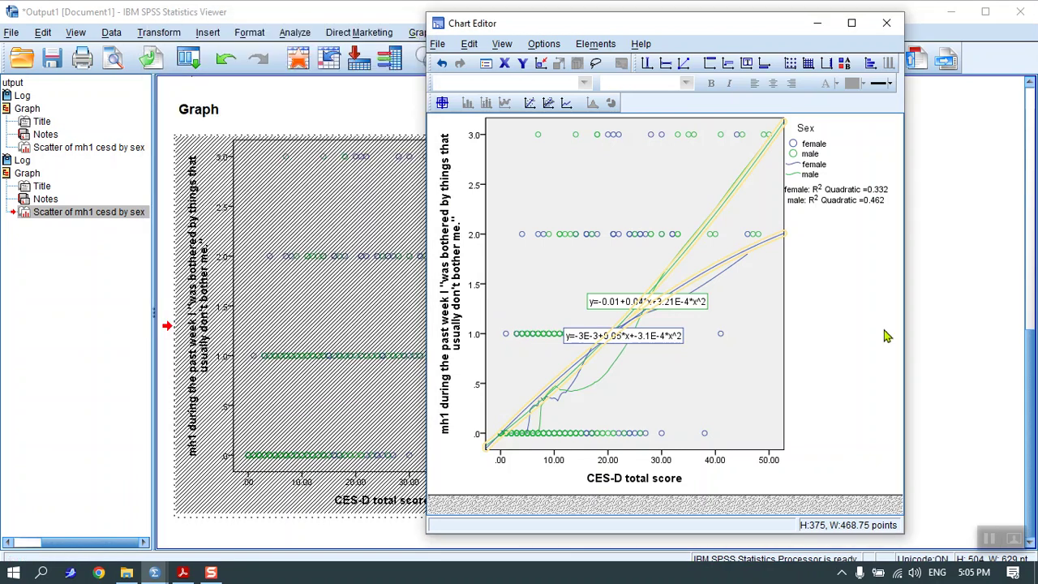
click(877, 32)
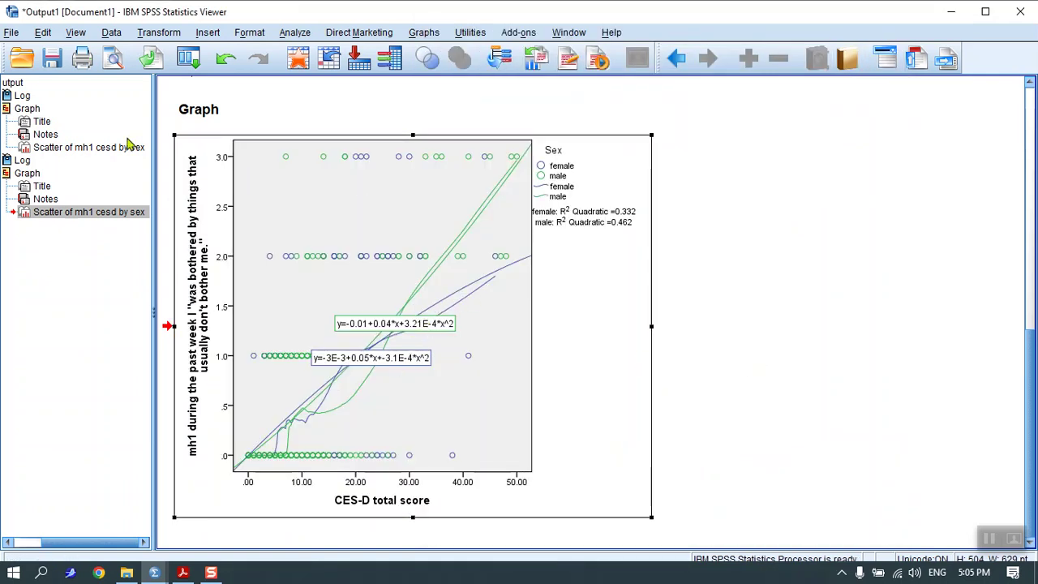
Create a fresh simple scatterplot with mh1 on the Y axis, CES-D total score on the X axis, and markers by Sex.
click(189, 58)
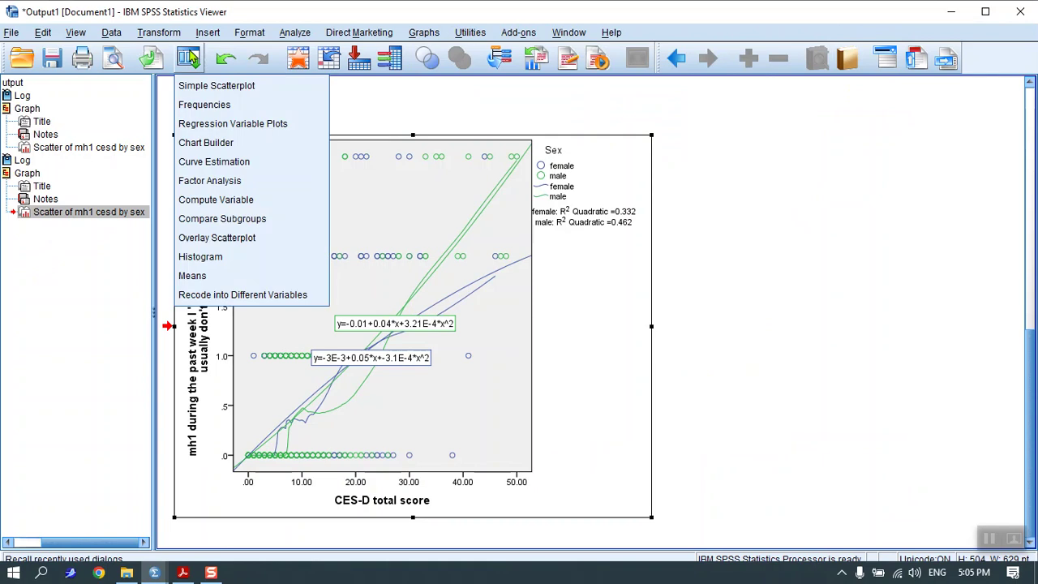
click(382, 34)
click(425, 39)
click(425, 34)
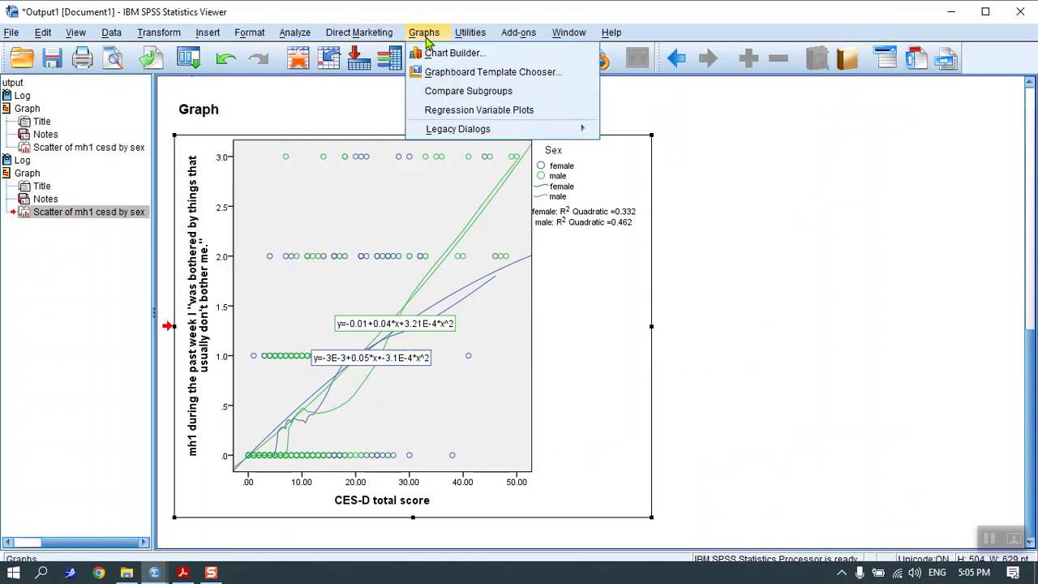
mouse_move(591, 129)
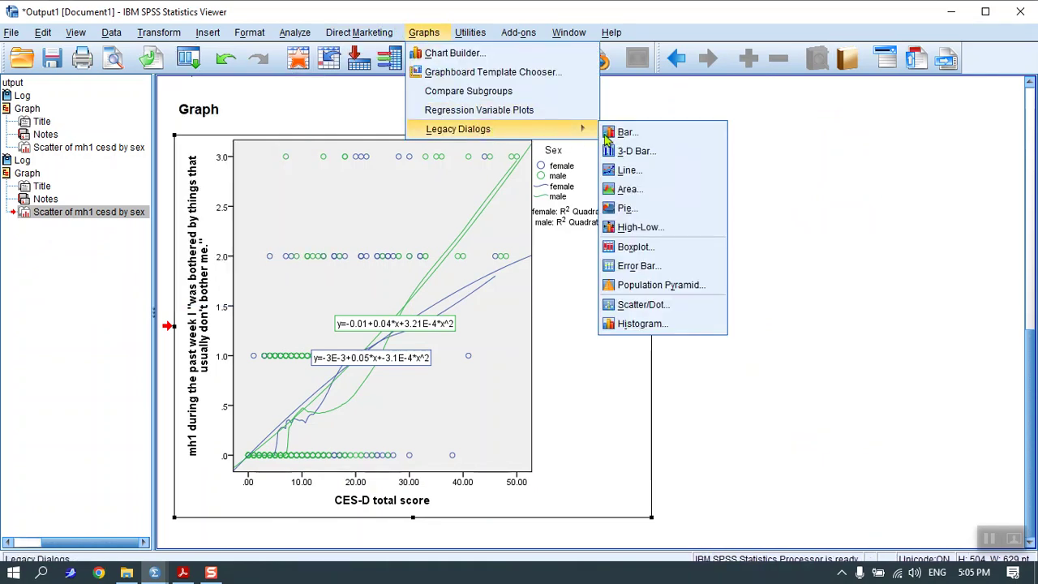
click(644, 306)
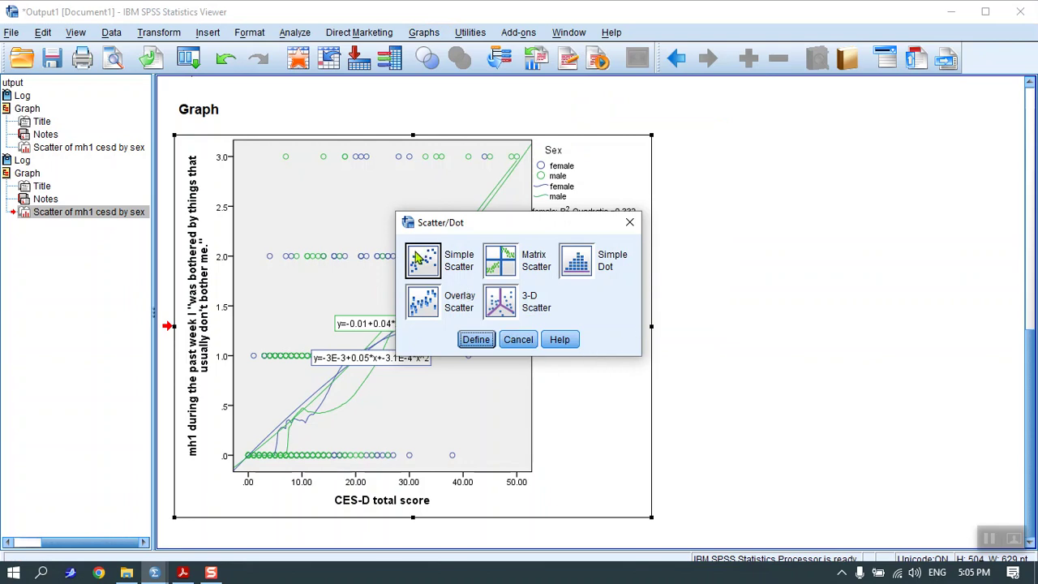
click(477, 339)
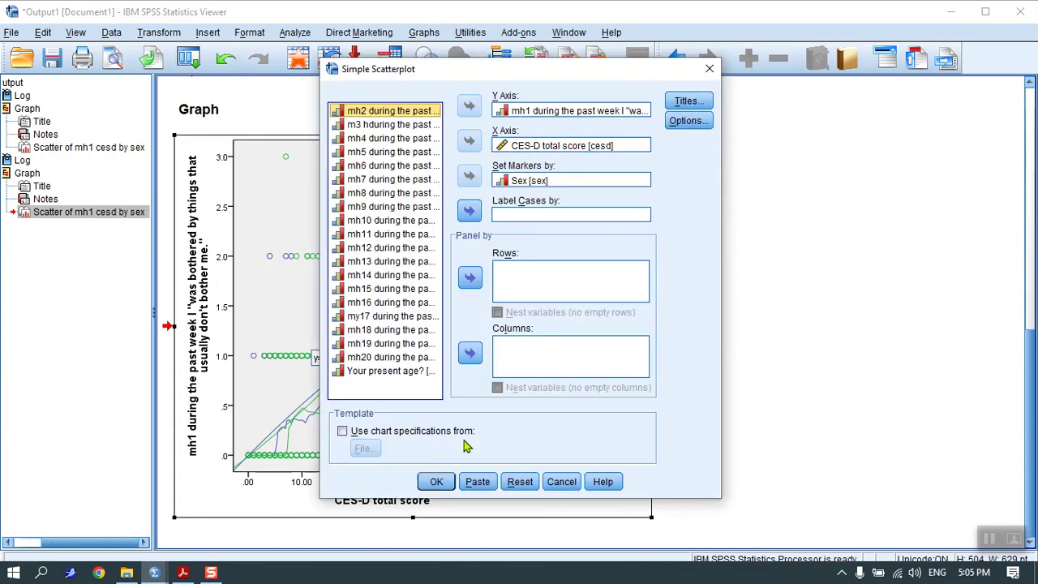
click(439, 481)
Open the fresh scatterplot for editing and add fit lines at subgroups for females and males.
click(439, 350)
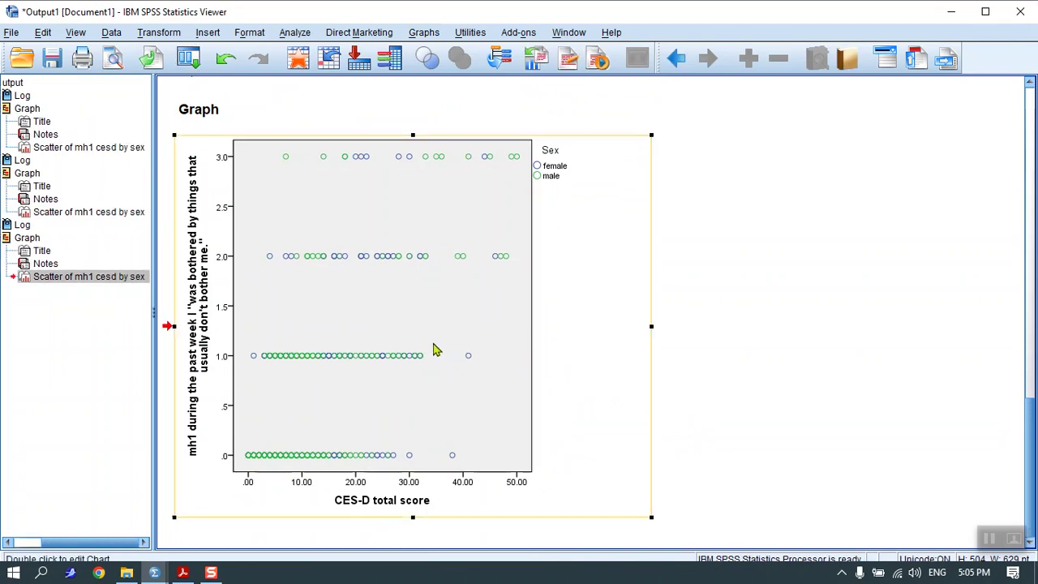
double_click(434, 349)
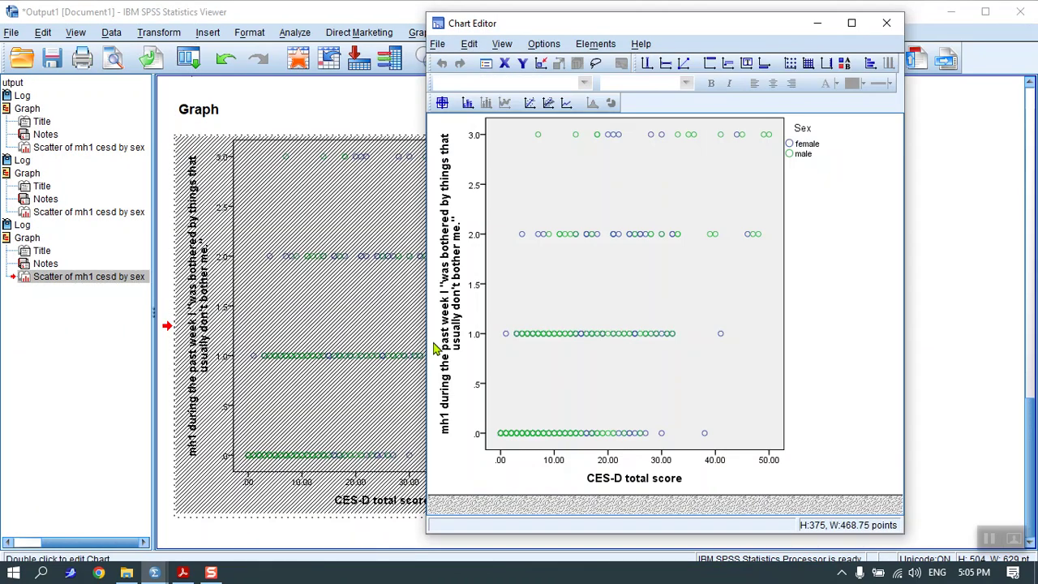
click(594, 44)
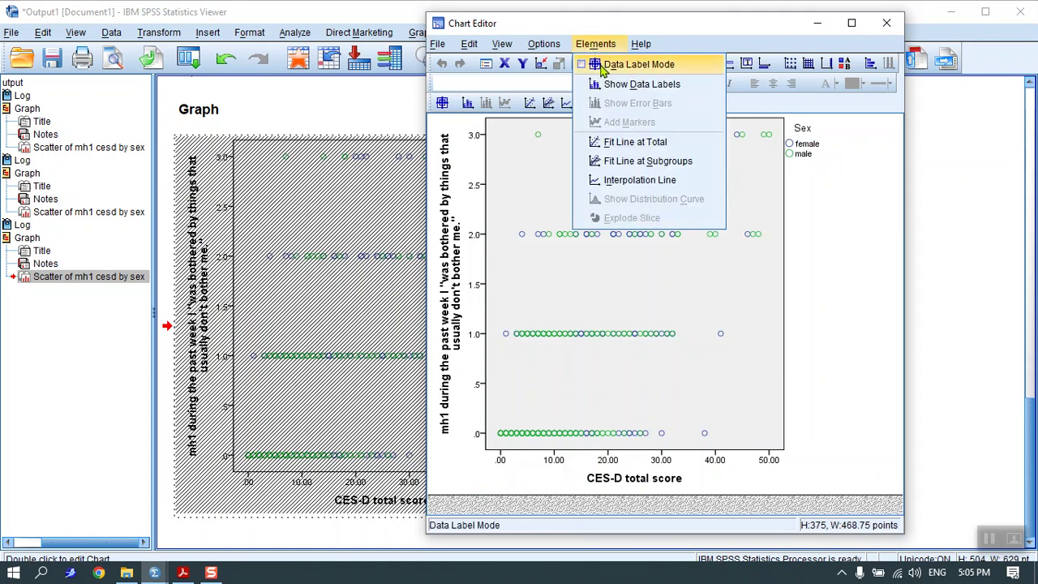
click(659, 162)
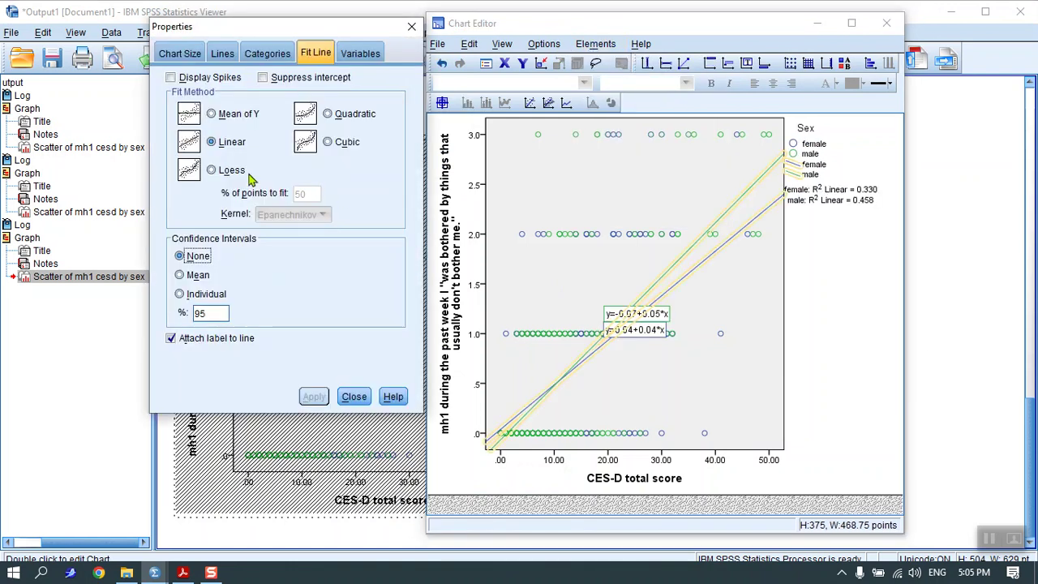
Fit the female and male lines with the Loess method and Epanechnikov kernel, without attached labels, and close the fit line properties.
click(211, 170)
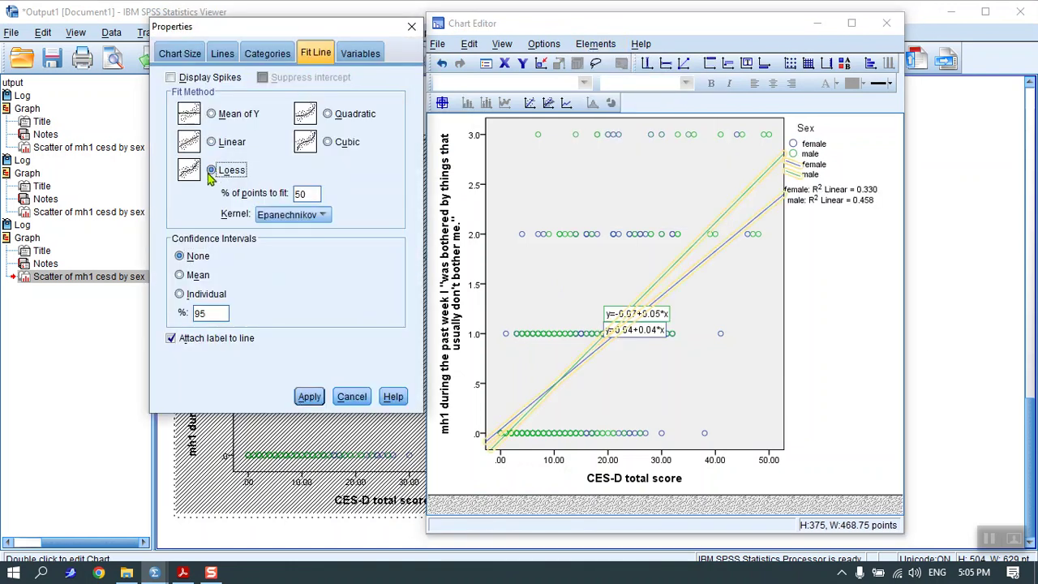
click(322, 215)
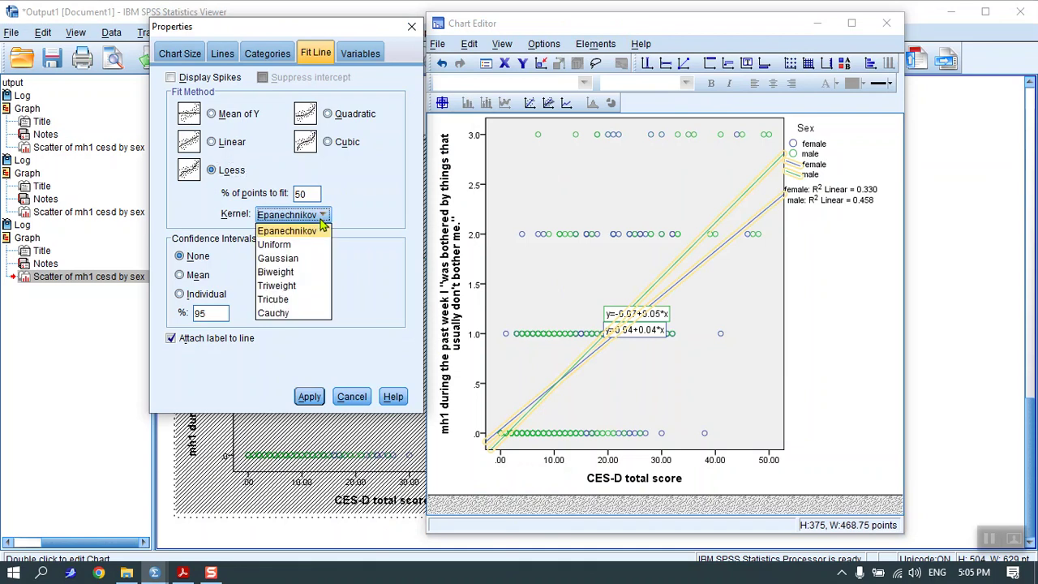
click(294, 293)
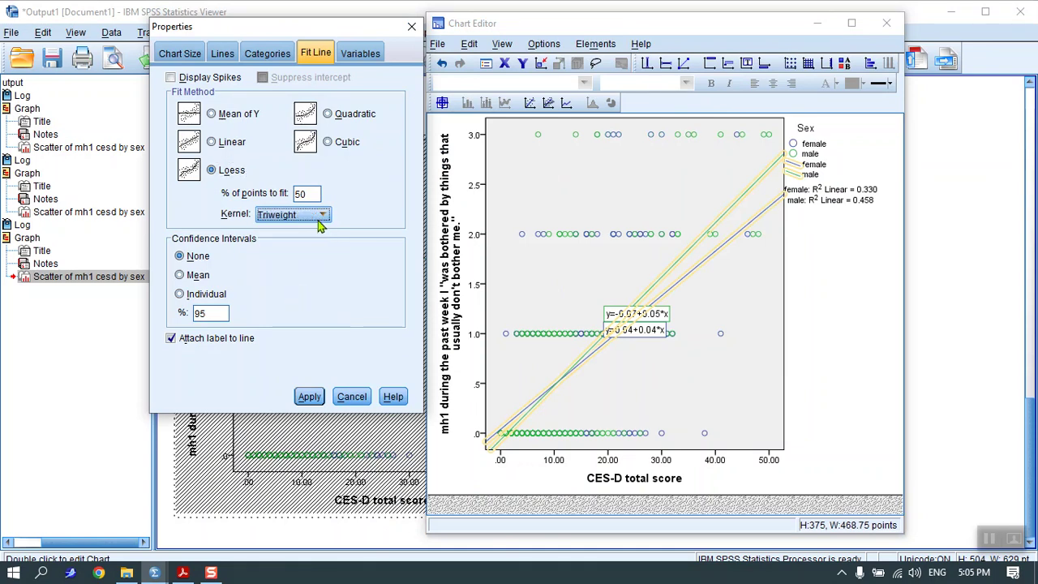
click(325, 216)
click(317, 230)
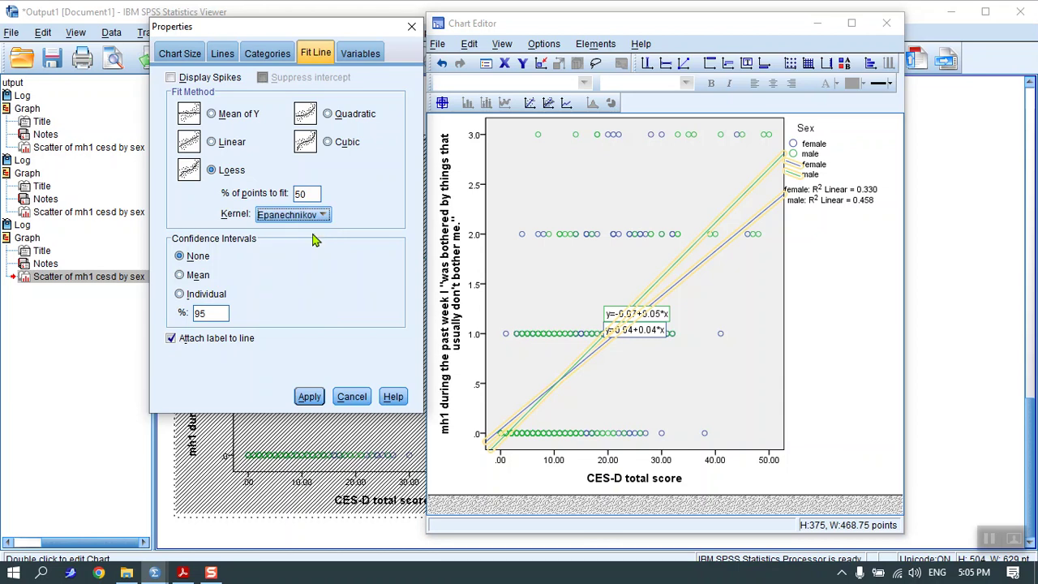
click(171, 338)
click(299, 404)
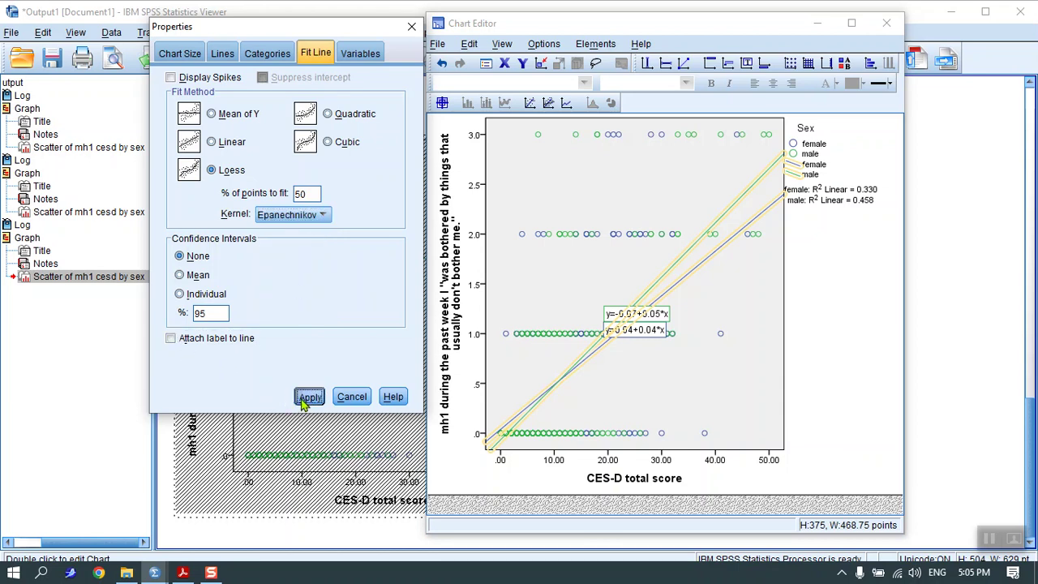
click(355, 397)
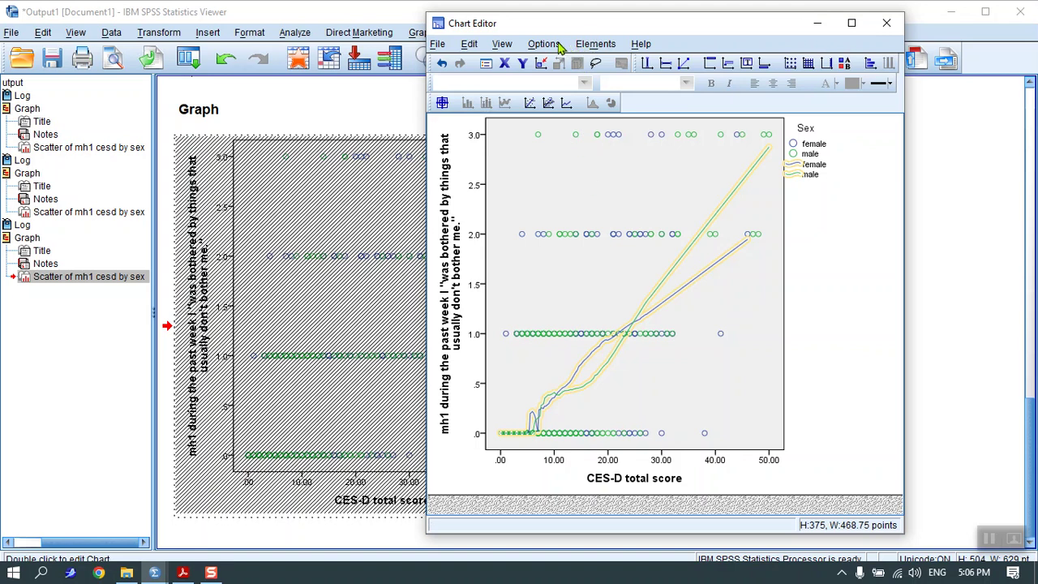
Add a second set of subgroup fit lines using Loess with the Triweight kernel and no attached labels.
click(592, 45)
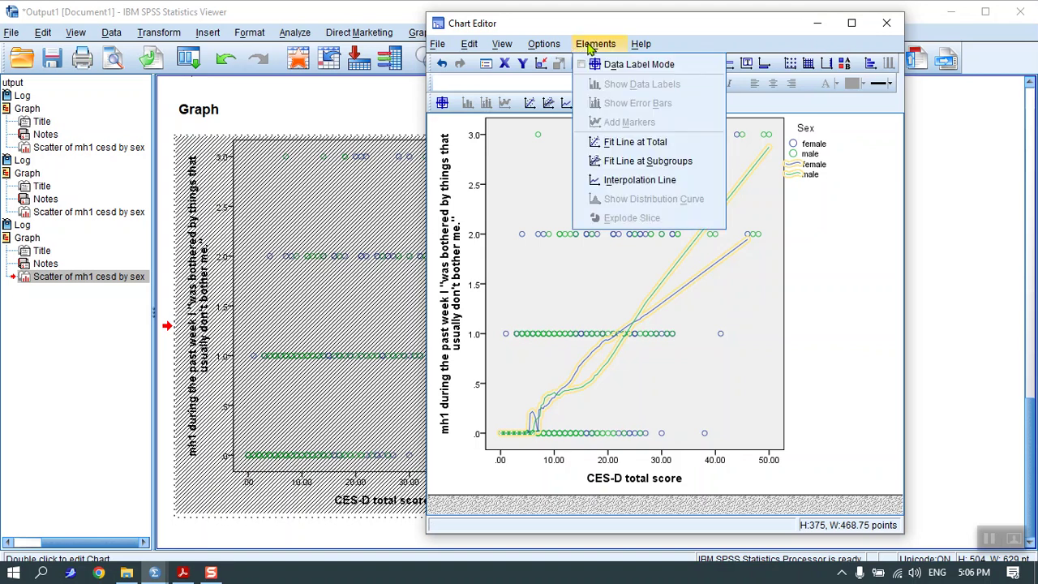
click(647, 162)
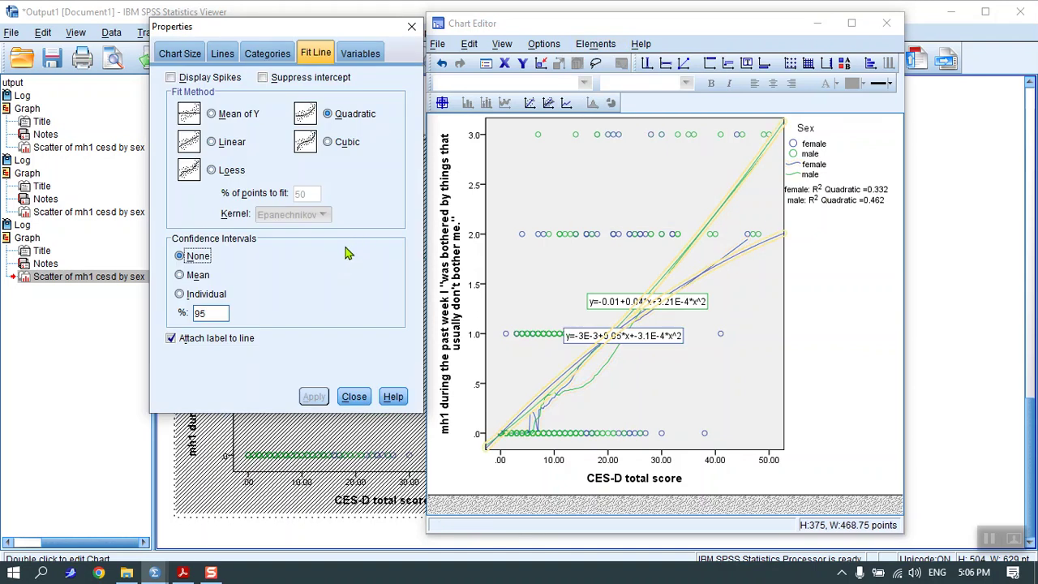
click(230, 171)
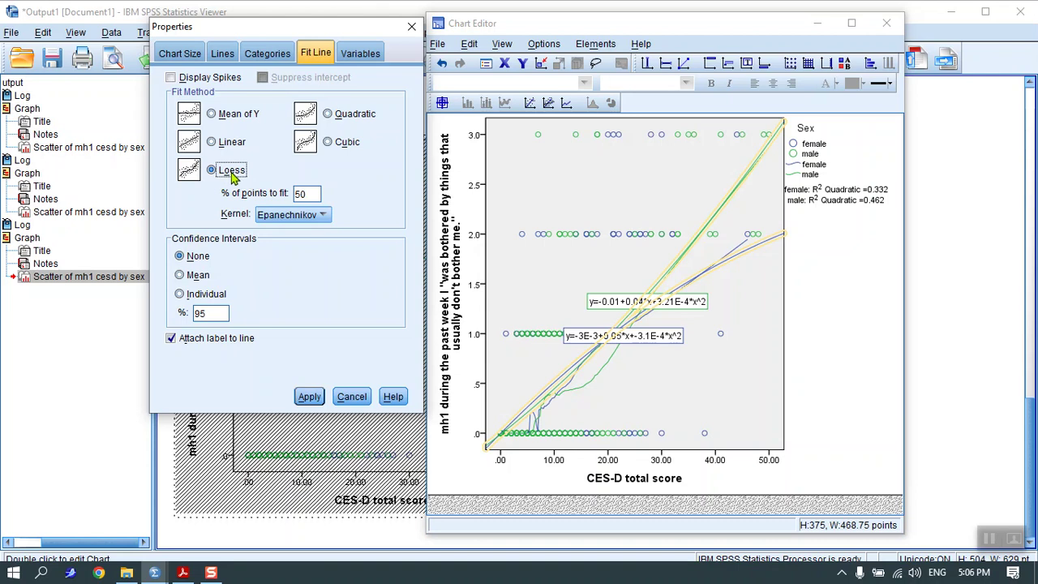
click(171, 338)
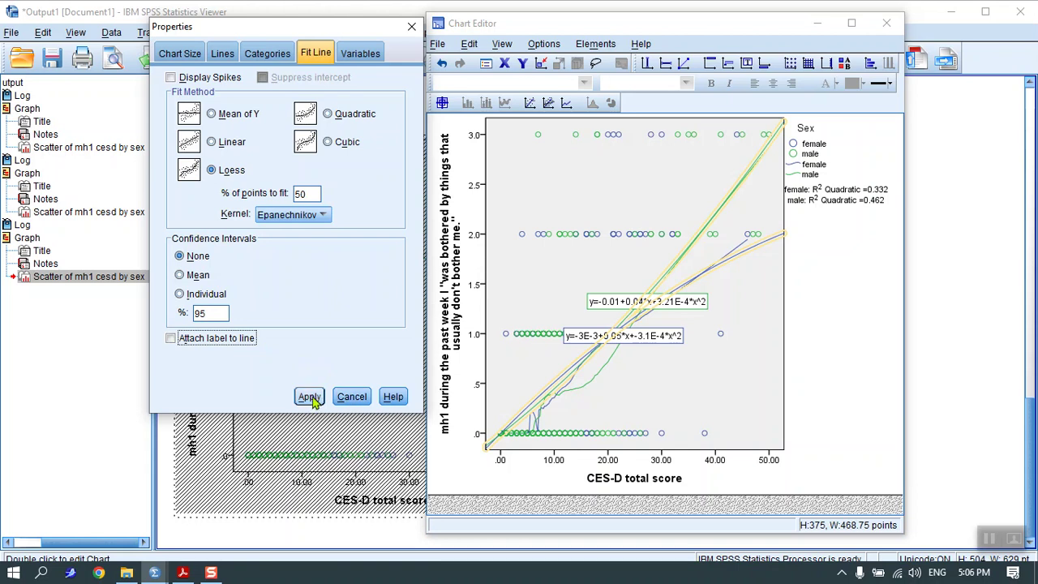
click(324, 216)
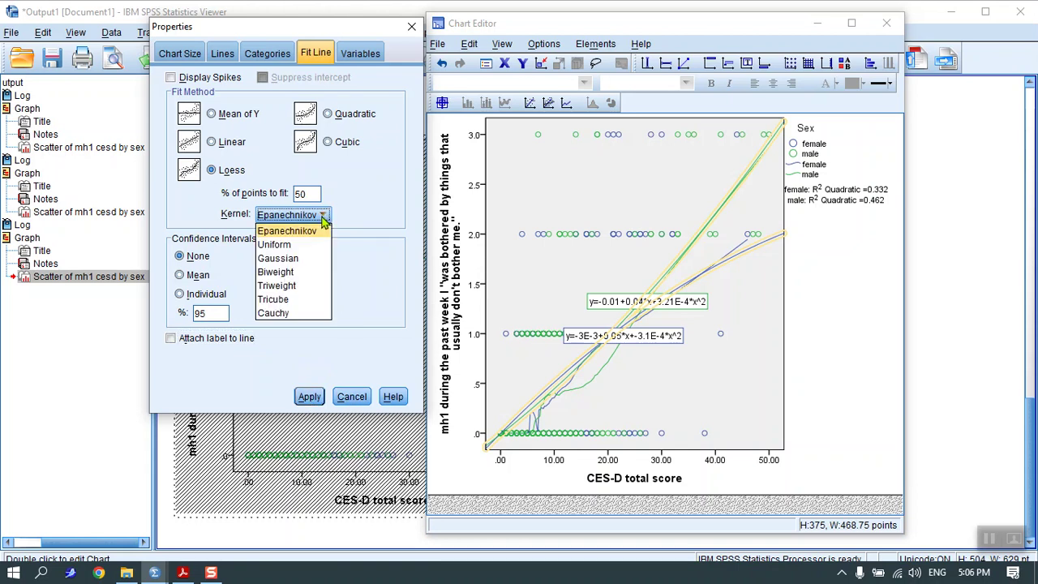
click(290, 289)
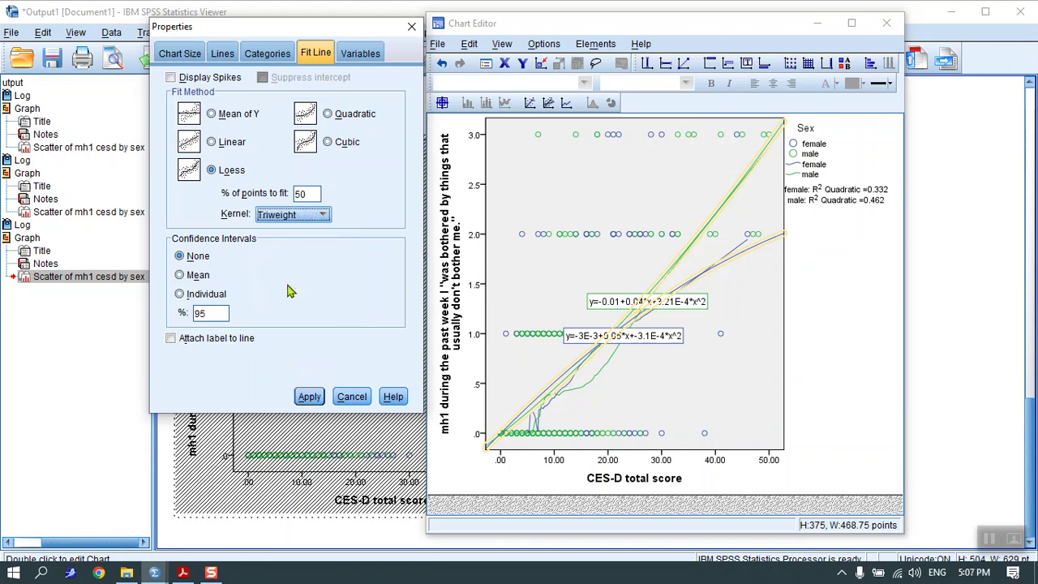
click(311, 399)
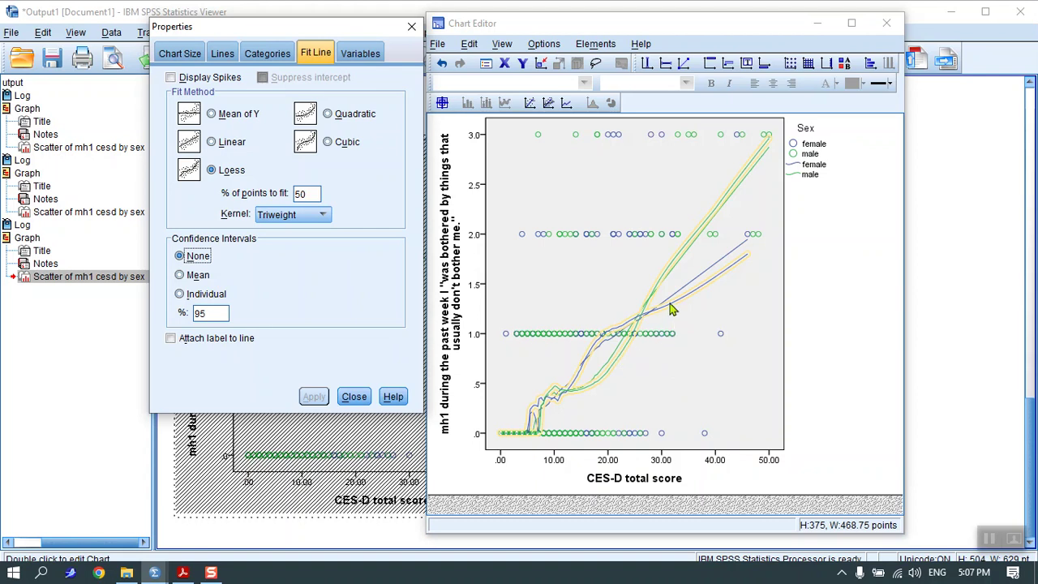
Change the second set of Loess lines to the Gaussian kernel and apply it.
click(331, 216)
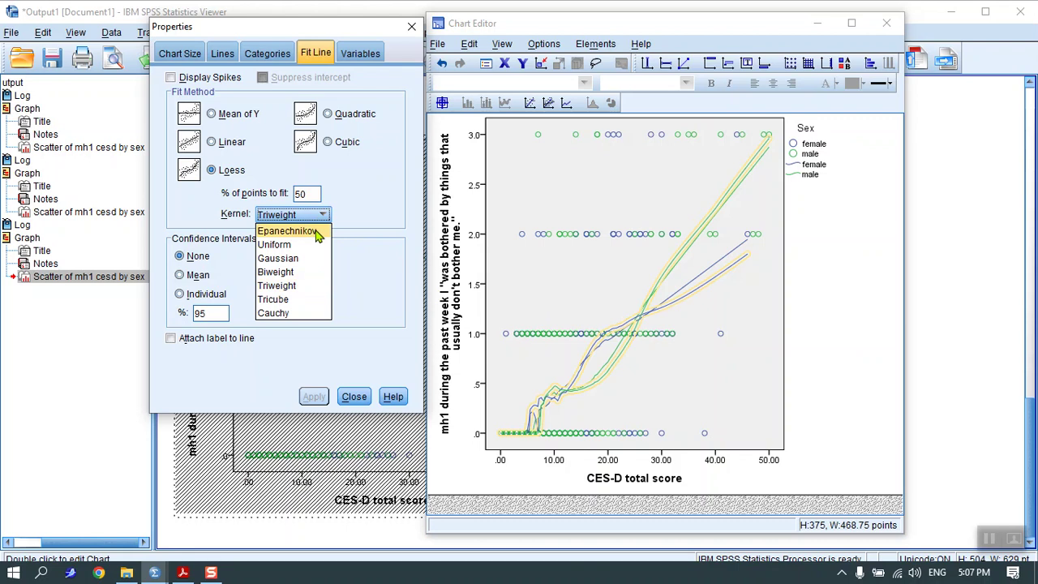
click(318, 232)
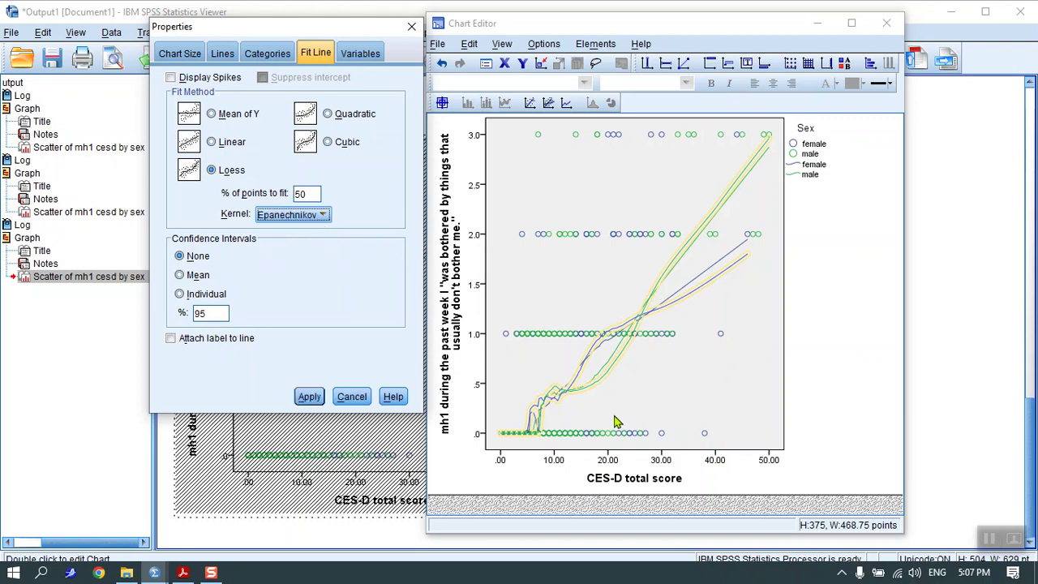
click(324, 219)
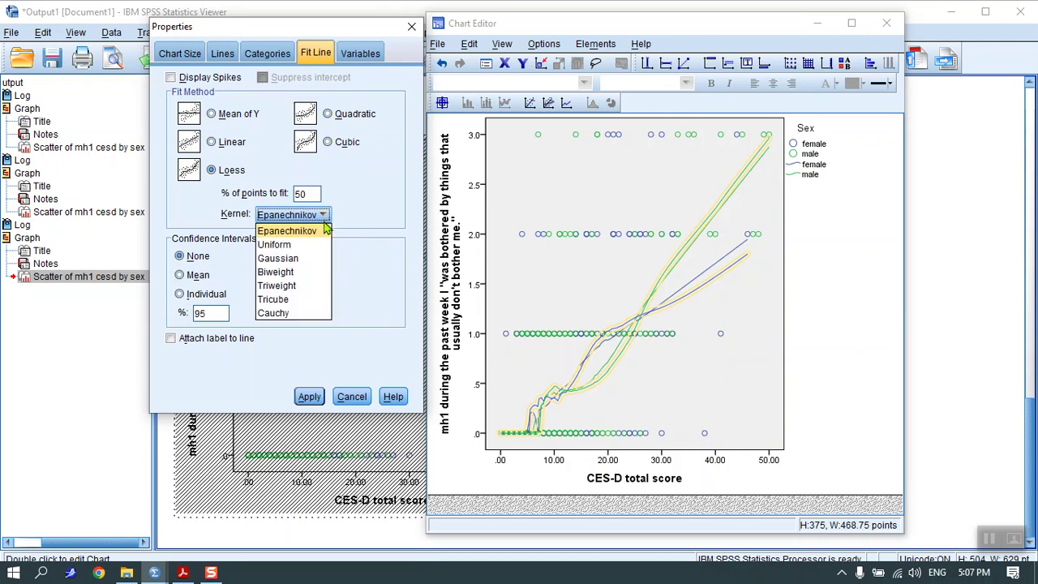
click(285, 261)
click(308, 398)
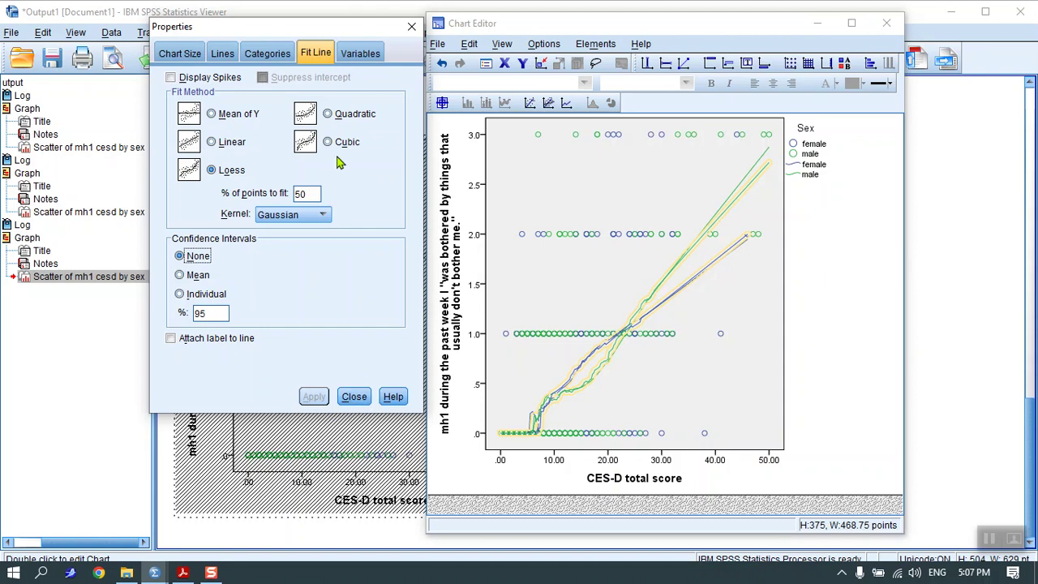
Set the second Loess lines' percentage of points to fit to 60, apply it, and finish editing the chart.
double_click(309, 195)
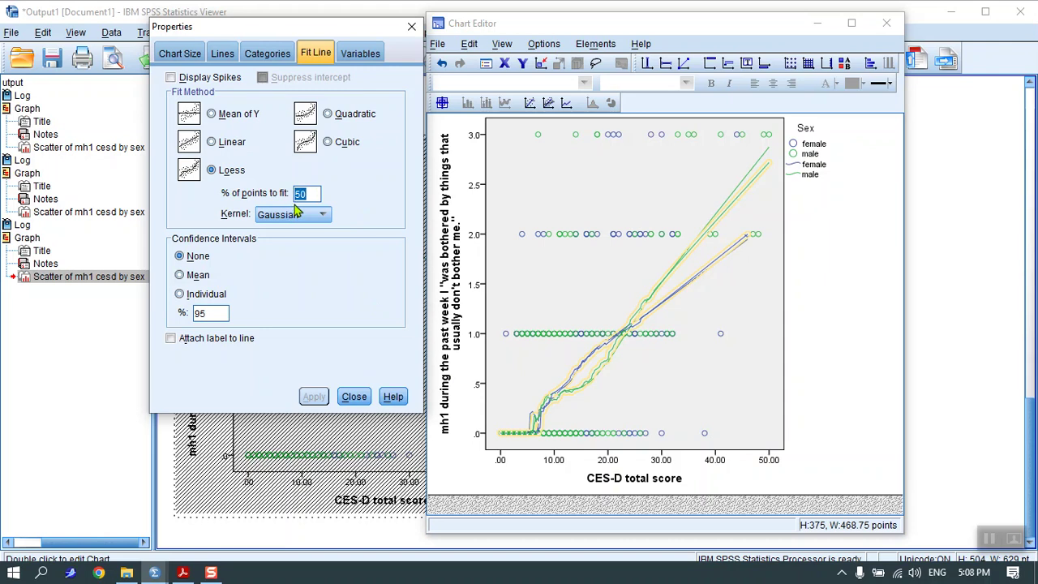
text(60)
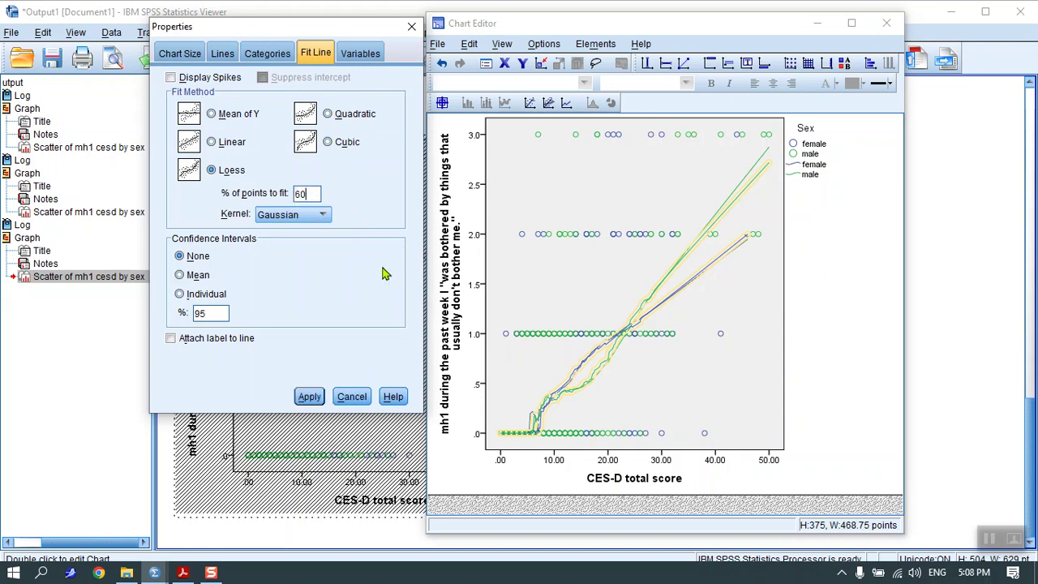
click(311, 399)
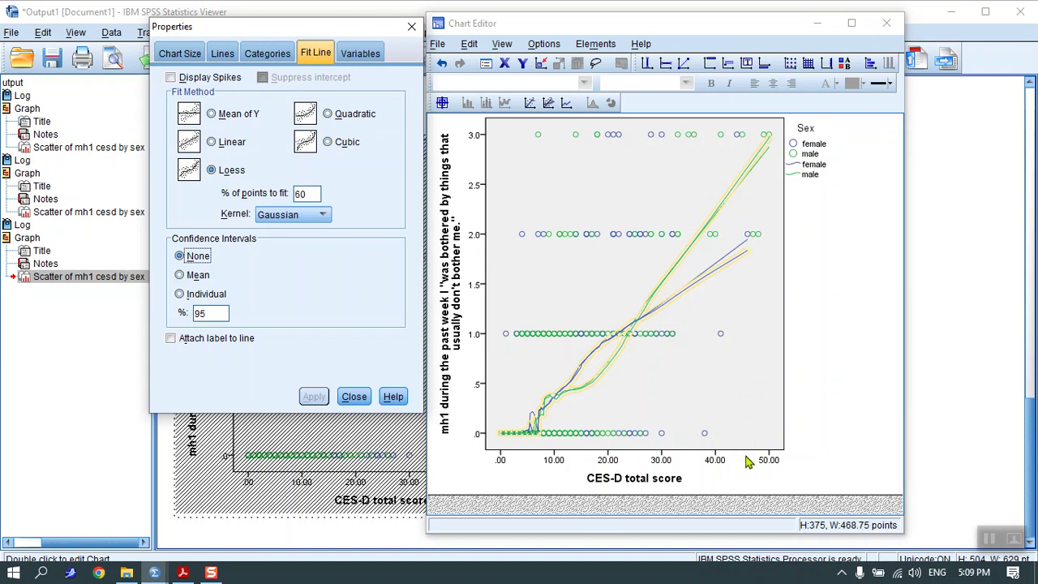
click(355, 401)
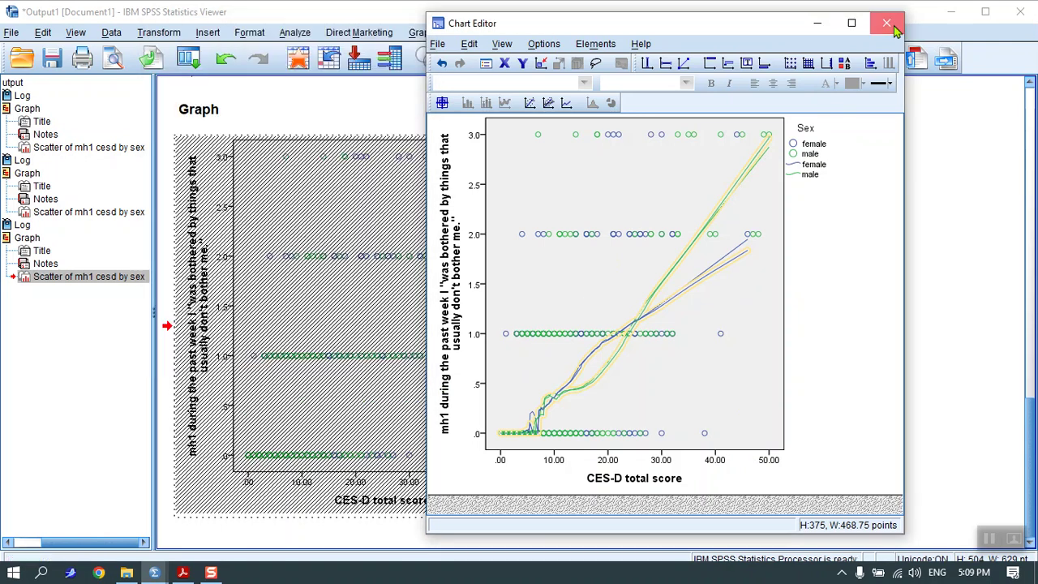
click(887, 24)
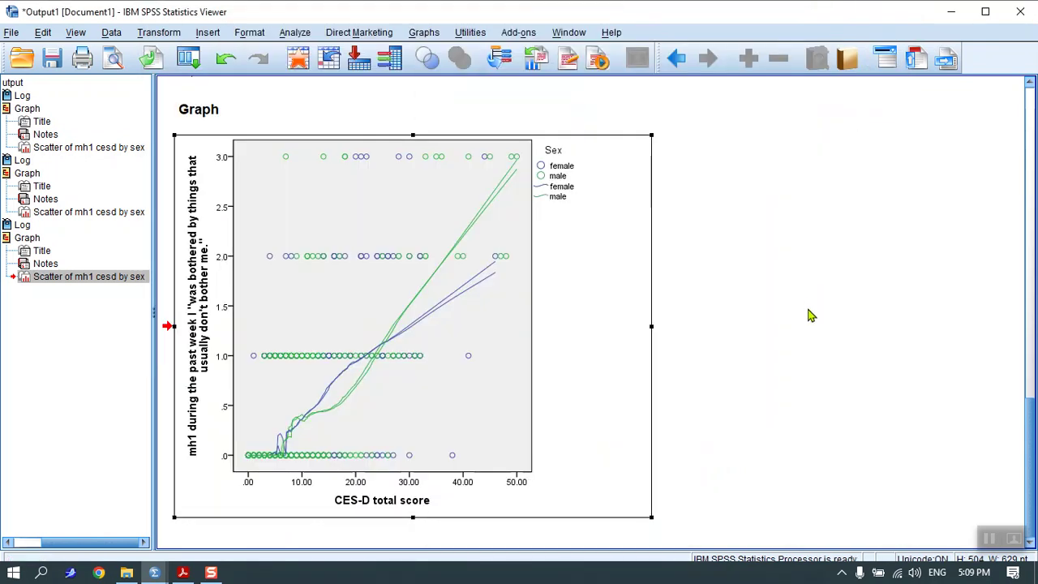
Create a simple scatterplot with mh4 replacing mh1 on the Y axis, keeping CES-D total score on X and markers by Sex.
click(434, 37)
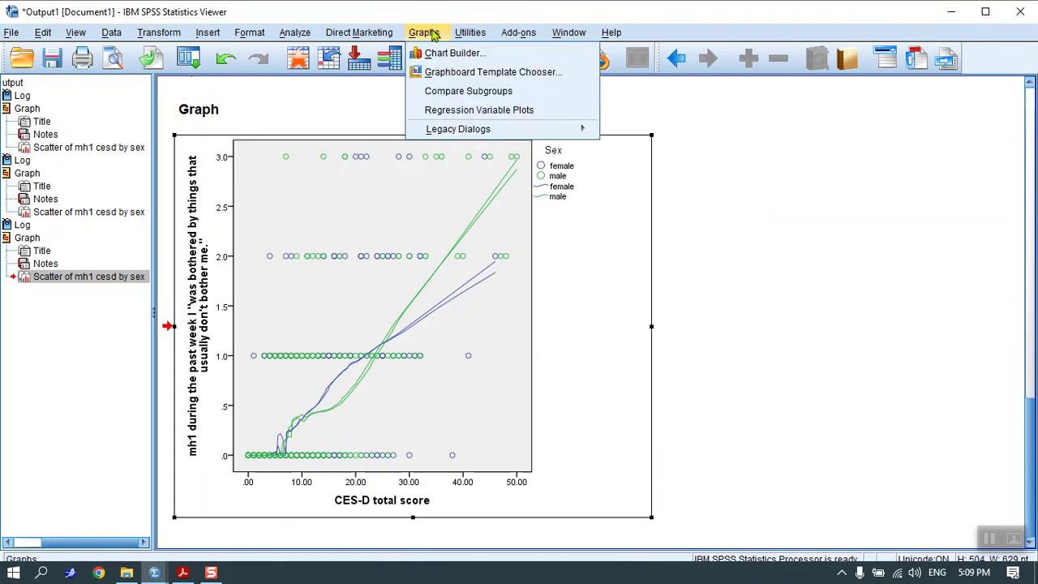
mouse_move(524, 135)
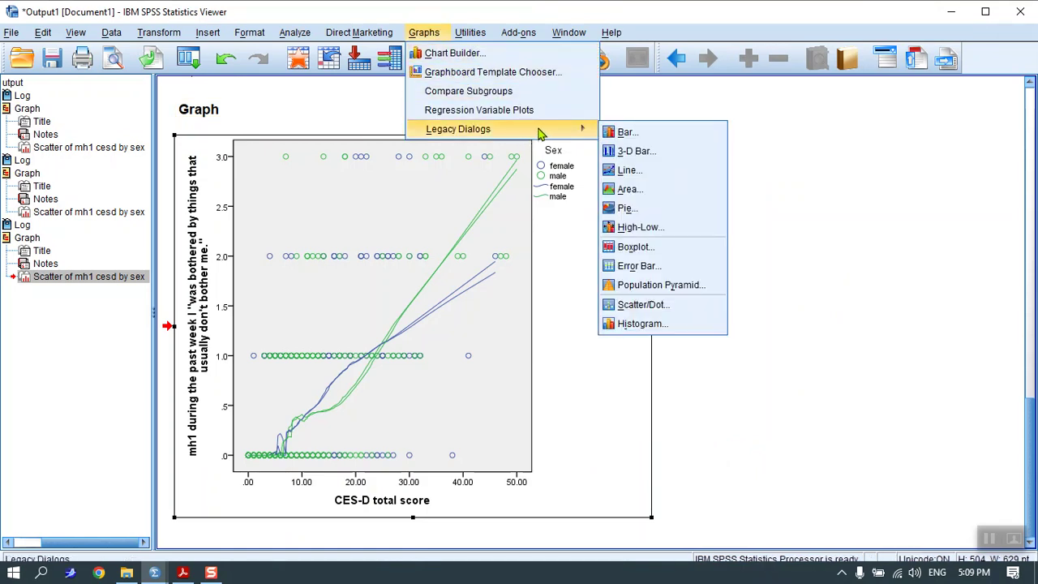
click(645, 305)
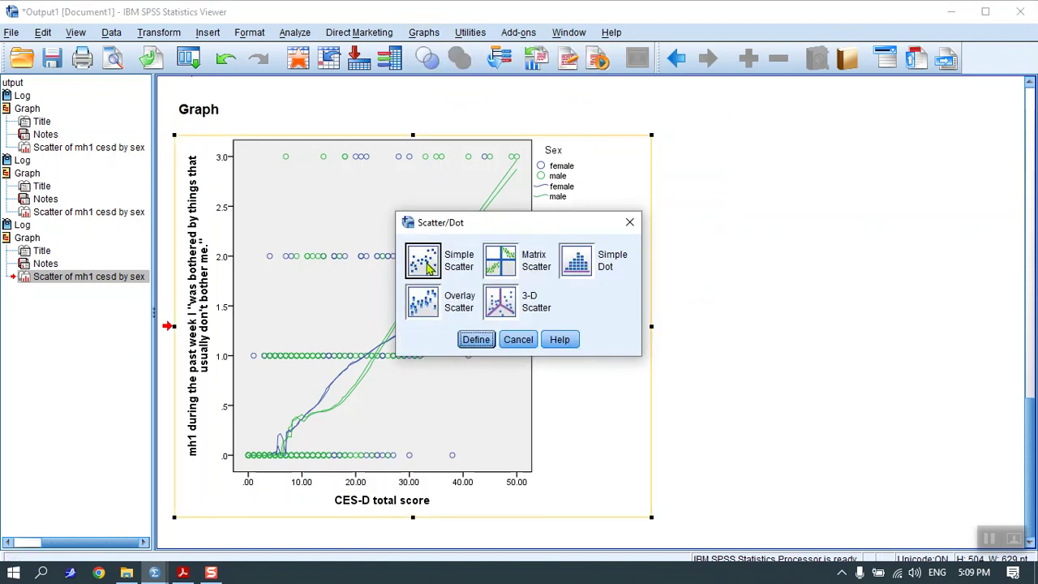
click(488, 345)
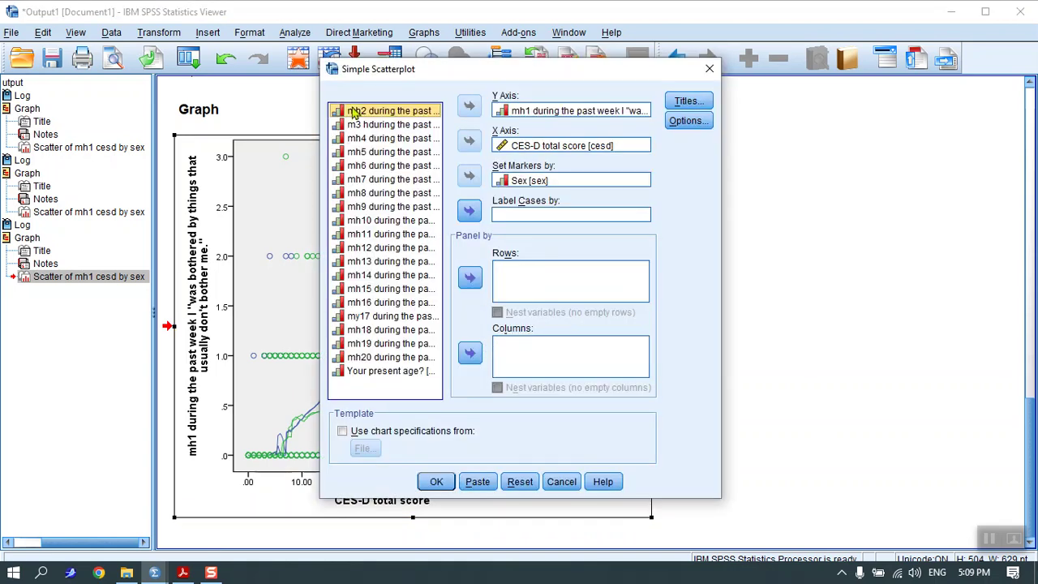
click(396, 139)
click(528, 110)
click(470, 106)
click(410, 154)
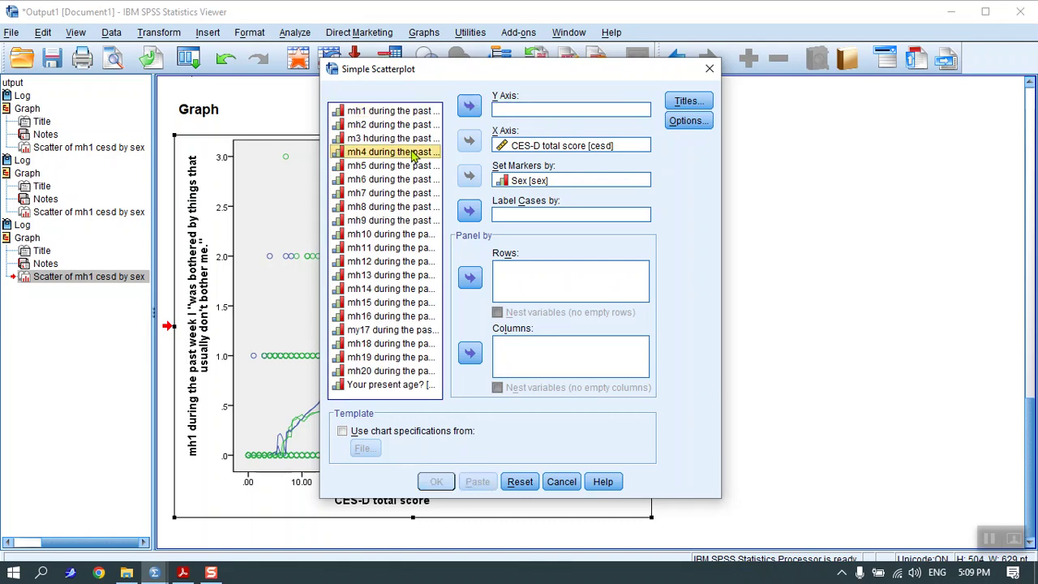
click(462, 115)
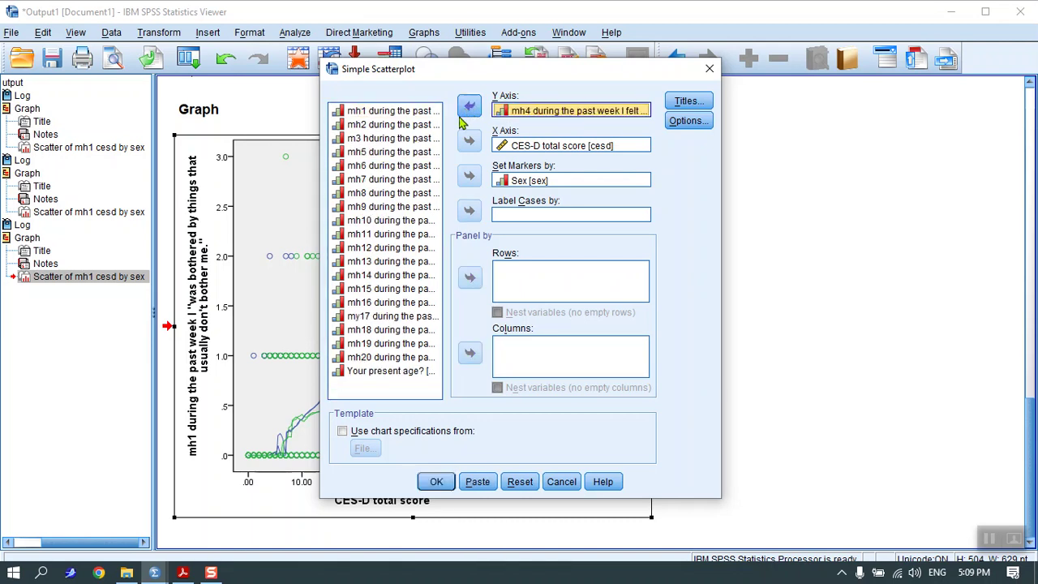
click(437, 481)
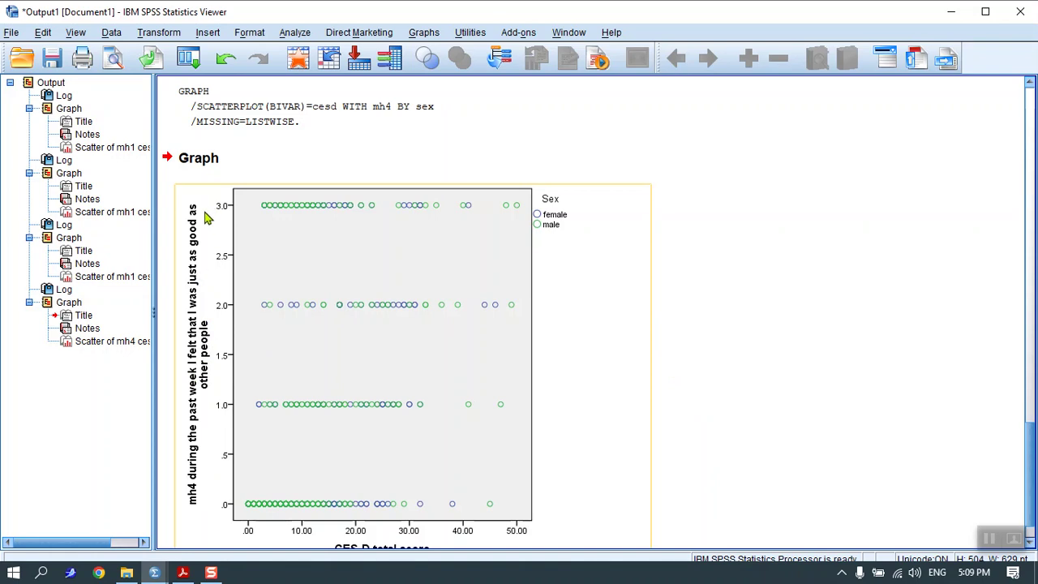
Open the mh4 scatterplot for editing and add subgroup fit lines using Loess with the Epanechnikov kernel, 50% of points and no attached labels.
scroll(784, 422, down, 1)
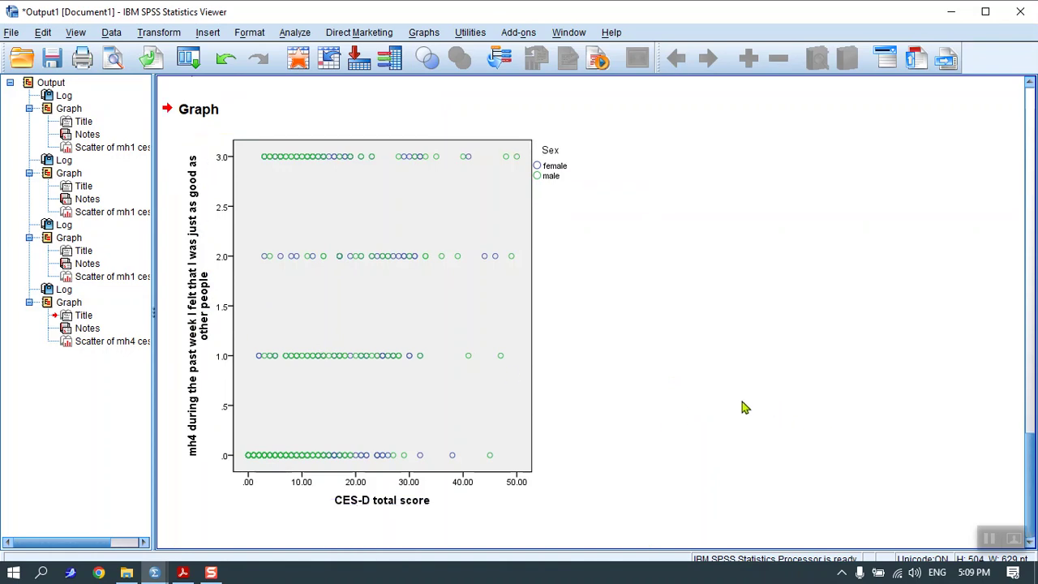
click(409, 324)
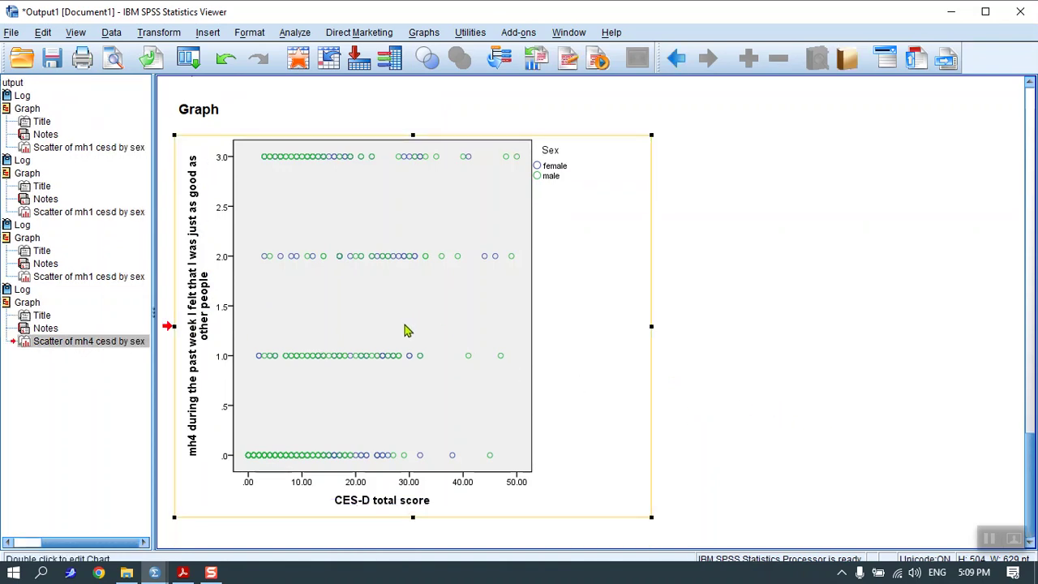
double_click(406, 330)
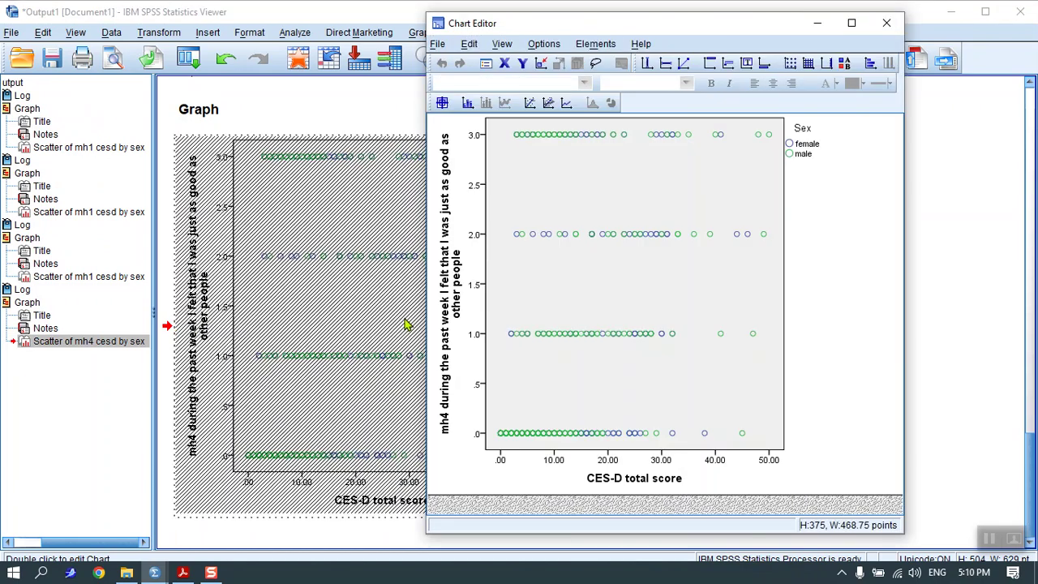
click(593, 45)
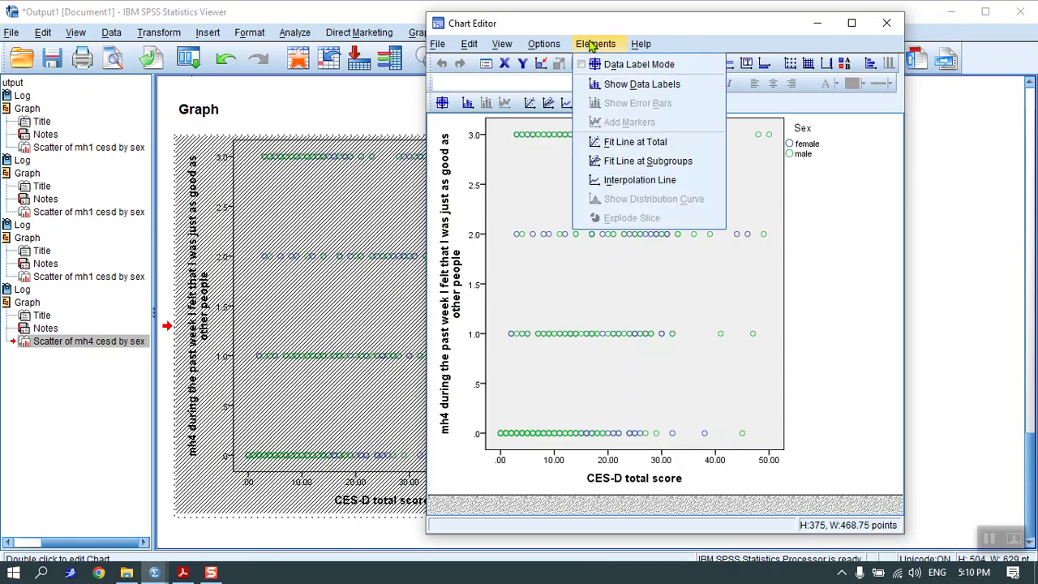
click(645, 162)
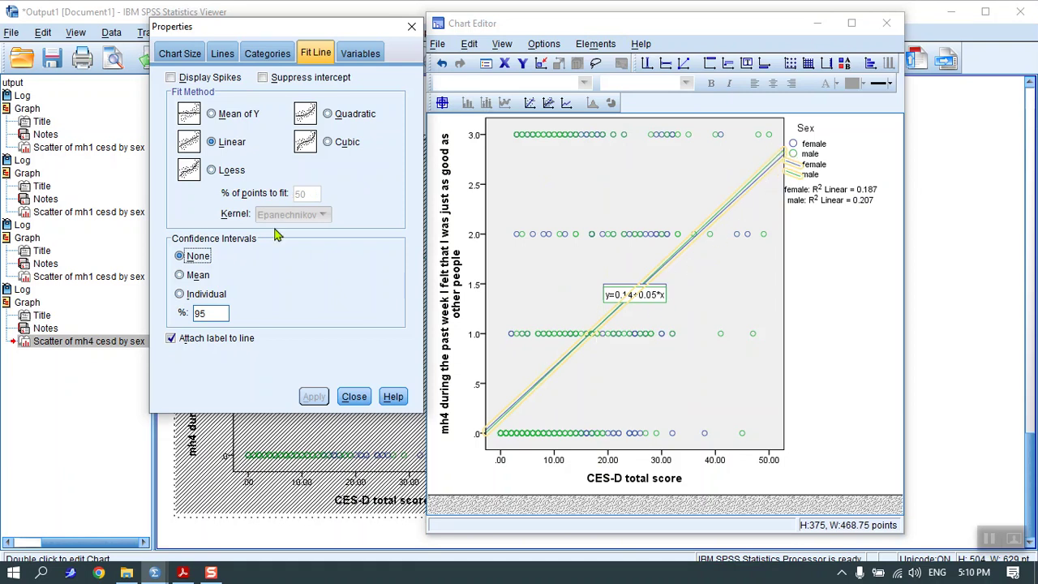
click(213, 171)
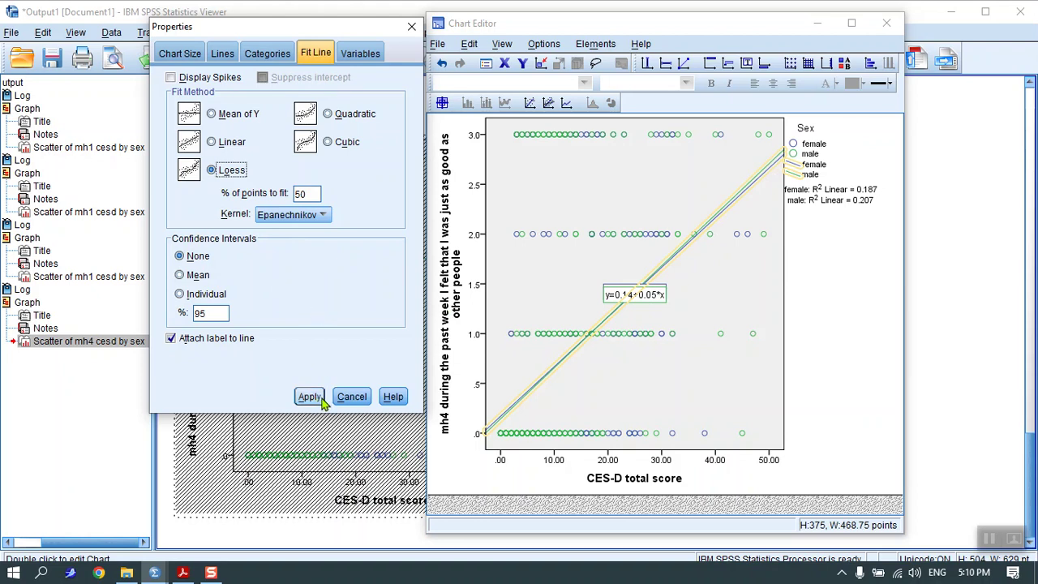
click(237, 341)
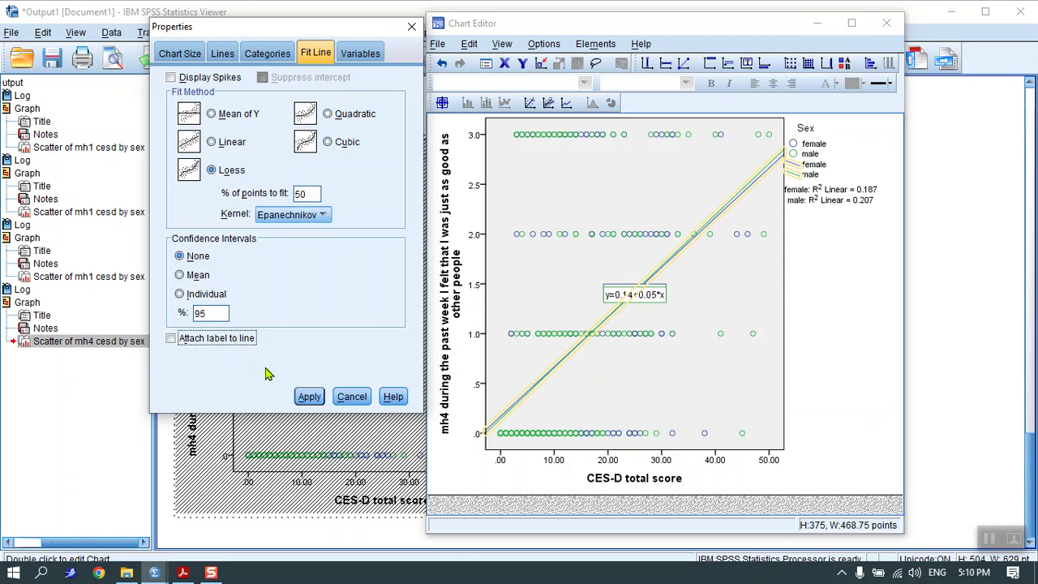
click(311, 397)
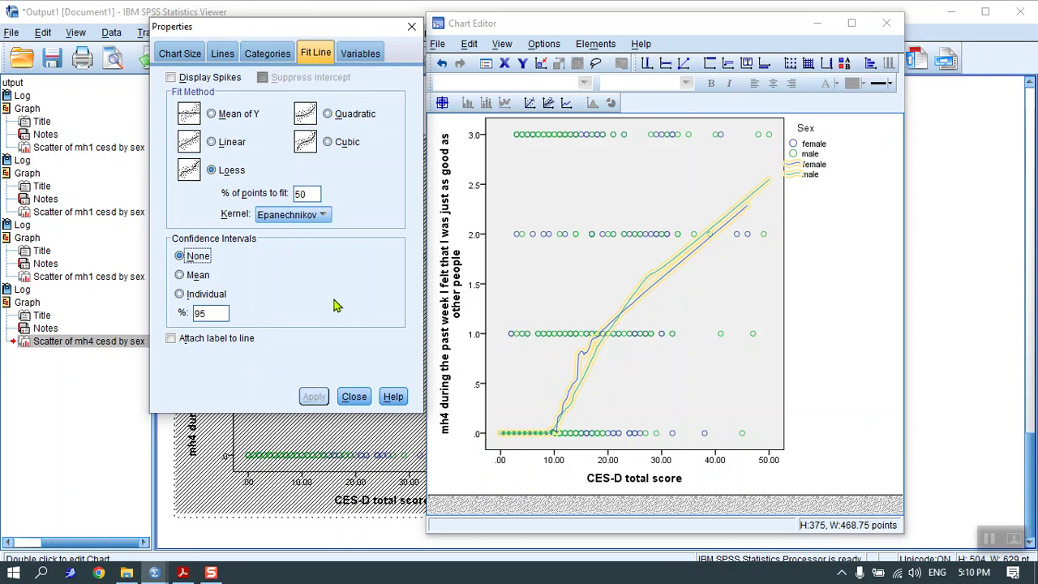
Change the Loess subgroup lines' kernel to Triweight, apply it, and finish editing the chart.
click(325, 216)
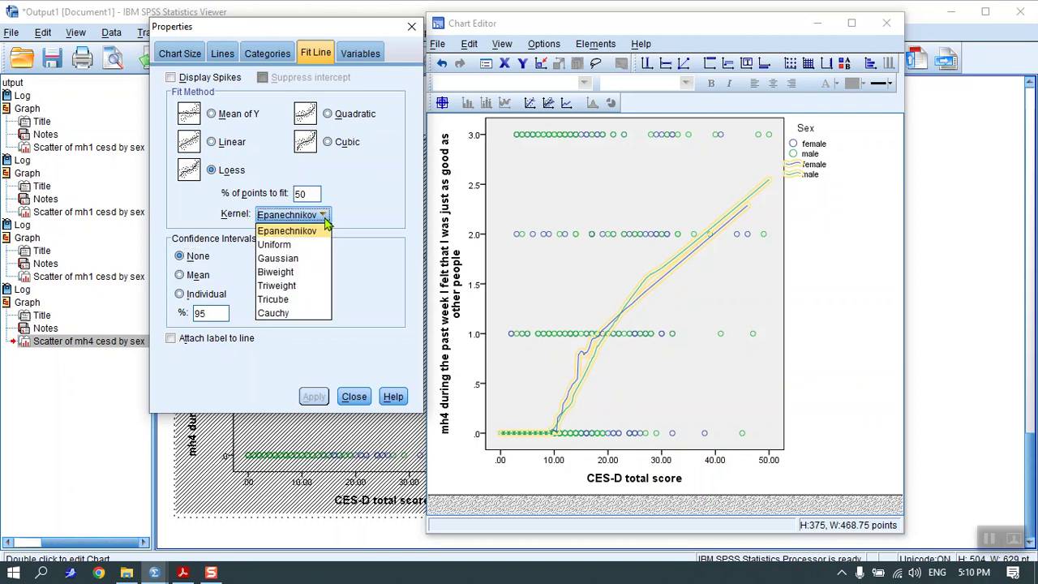
click(297, 285)
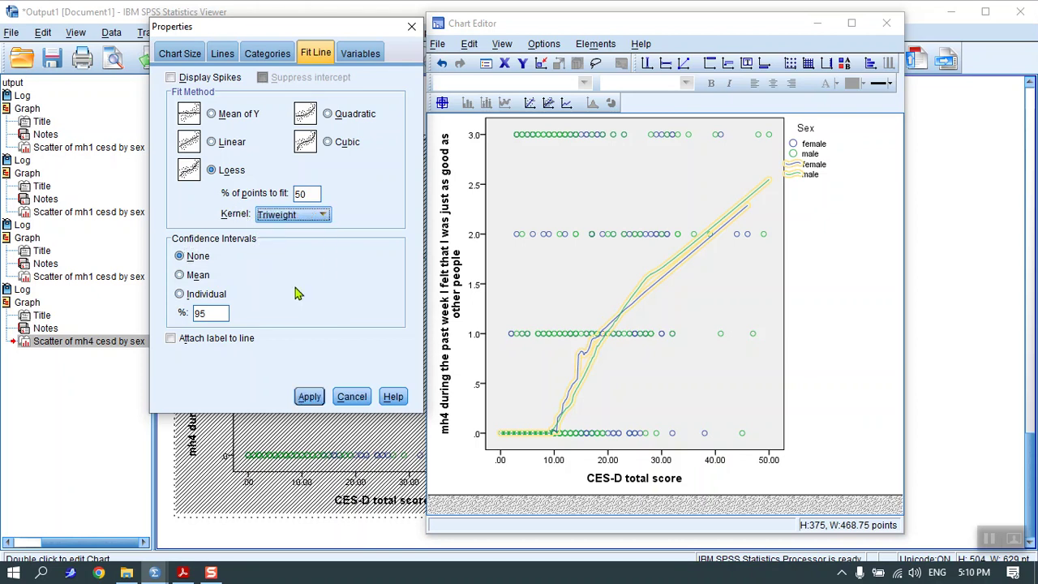
click(310, 397)
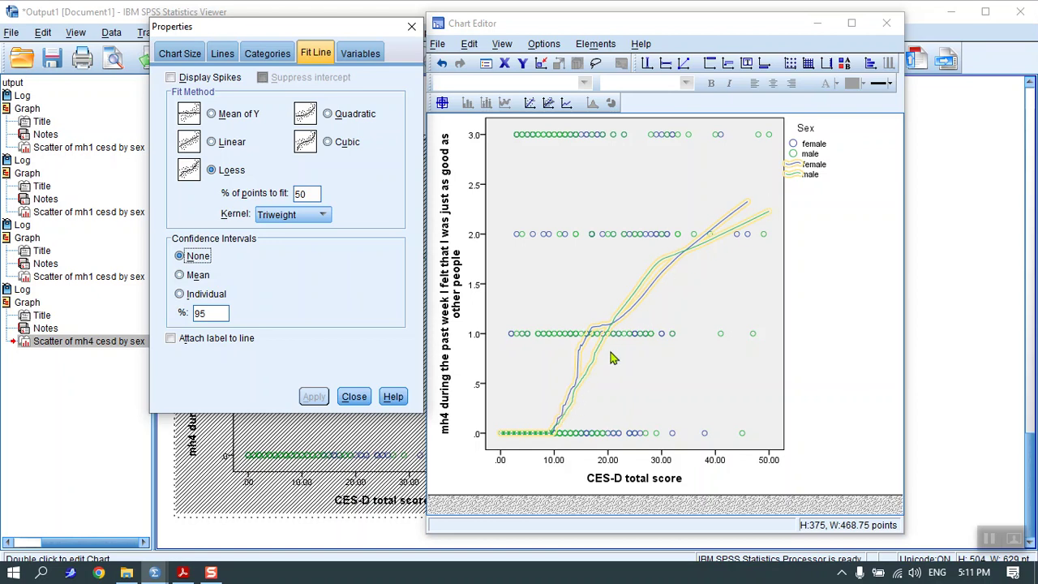
click(355, 396)
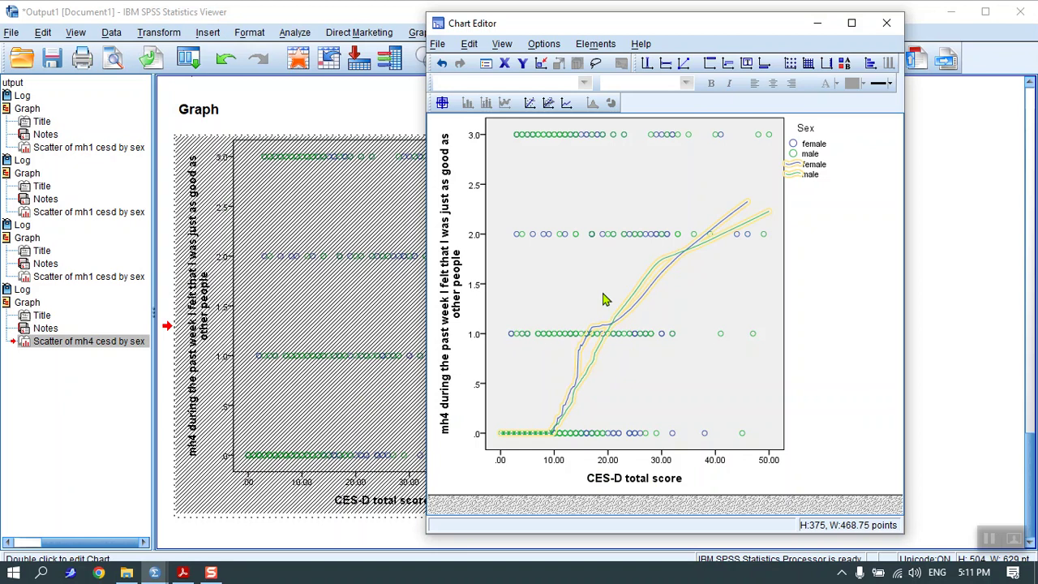
click(888, 24)
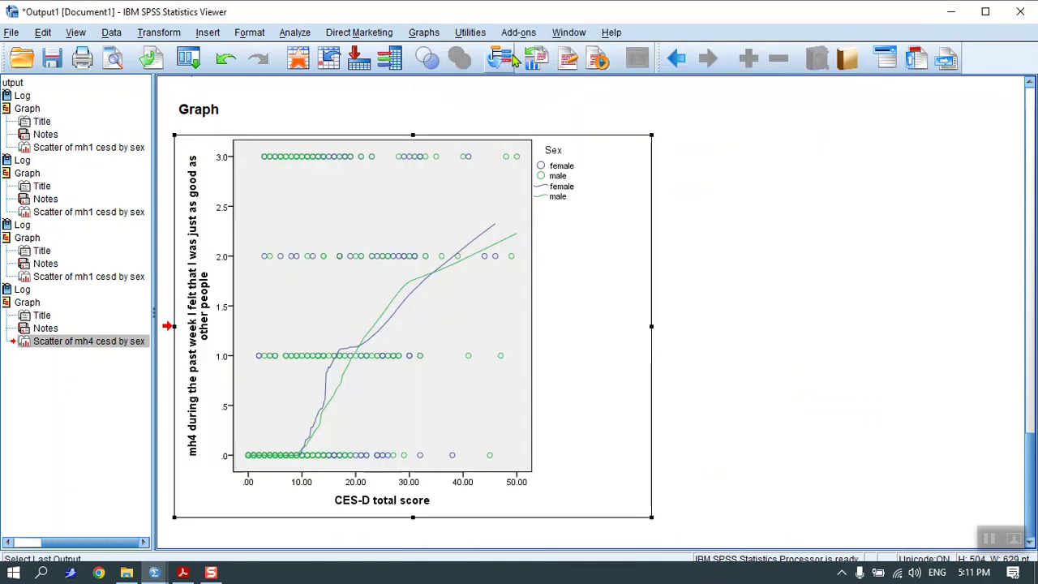
Switch to the cesd.sav data set and start computing a new variable with the target name CESD_mh1.
click(569, 32)
click(612, 113)
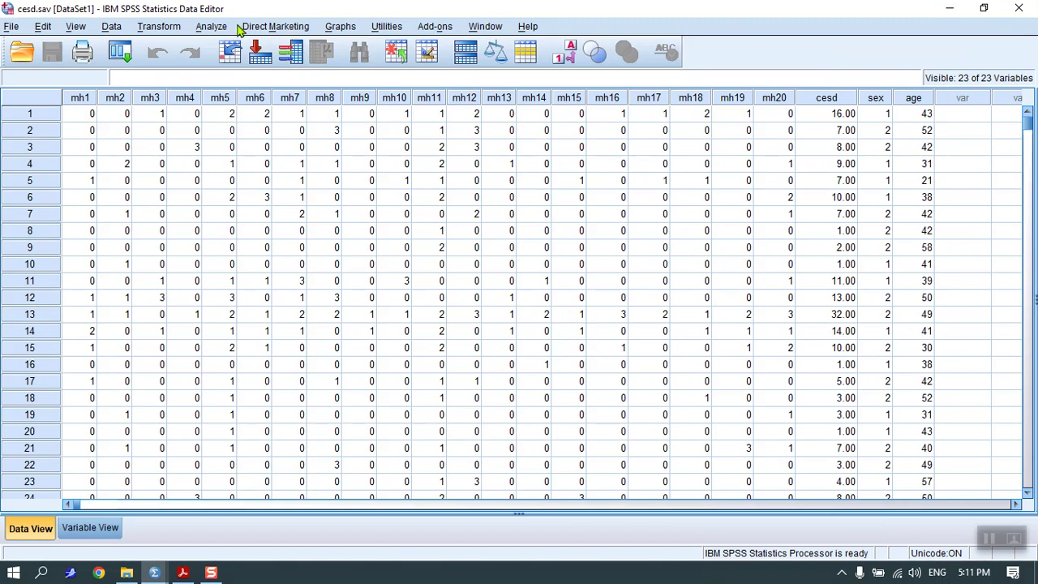
click(168, 29)
click(191, 48)
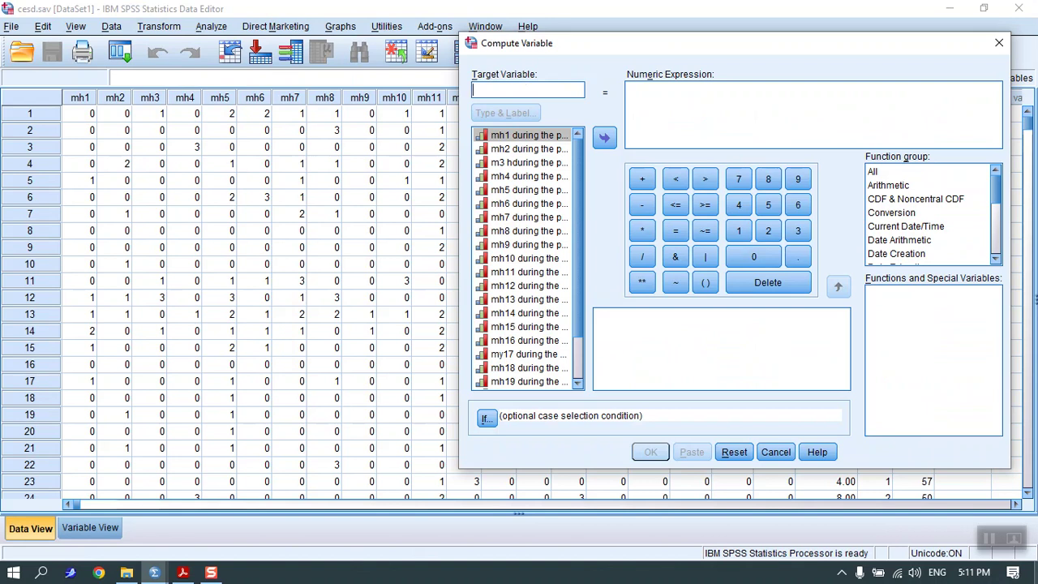
text(mh1_rest)
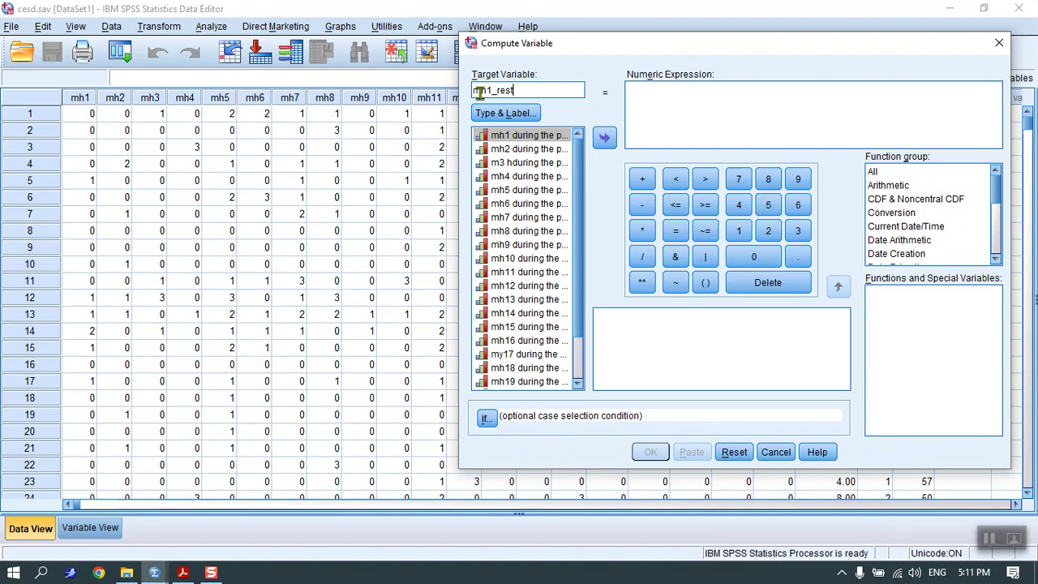
drag(475, 91, 529, 91)
text(C)
Define the numeric expression for CESD_mh1 as cesd-mh1 and run the computation.
scroll(527, 236, down, 2)
click(526, 355)
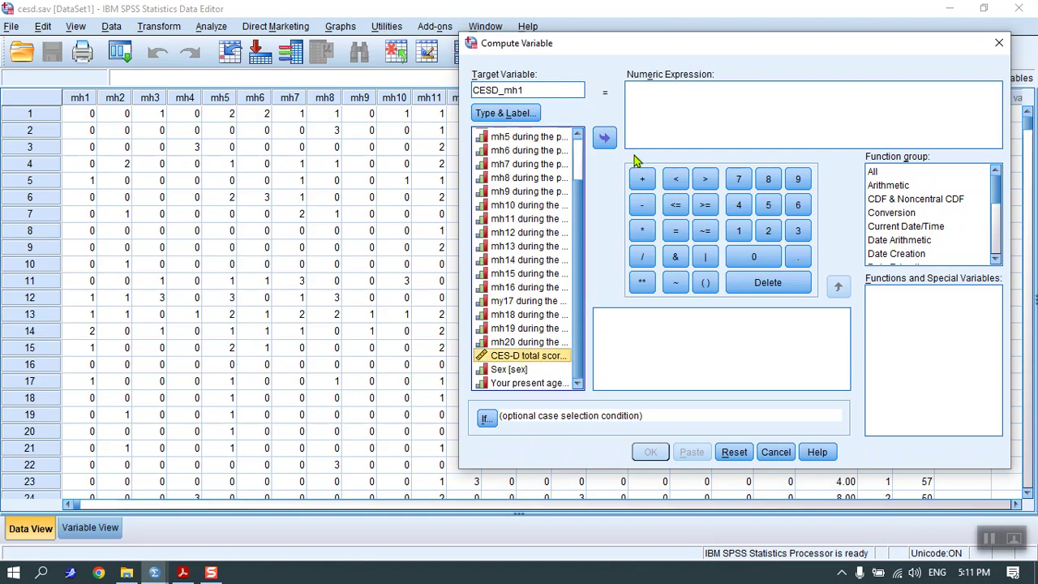
click(604, 138)
text(-)
scroll(584, 293, up, 2)
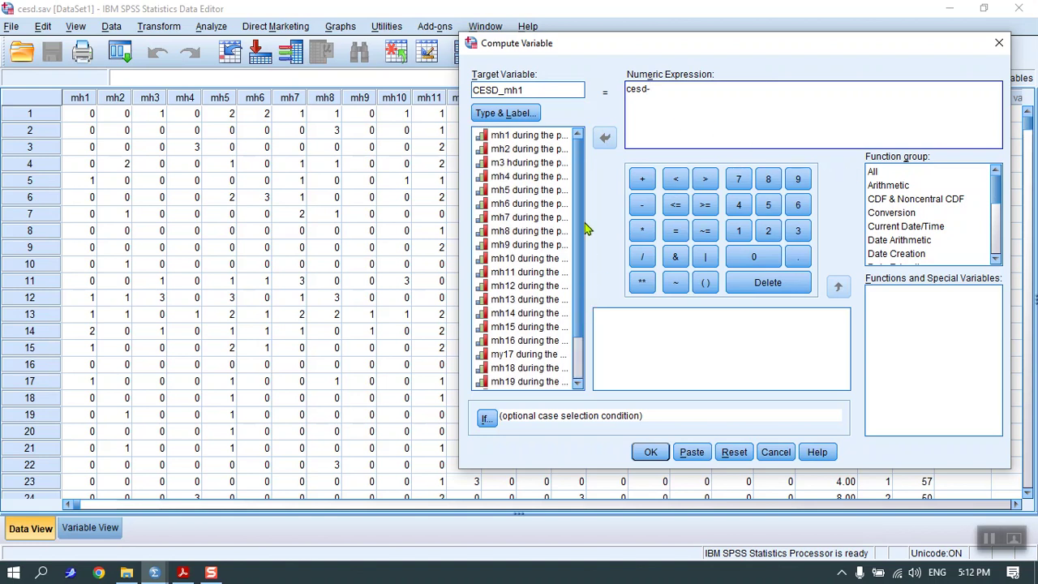
click(523, 138)
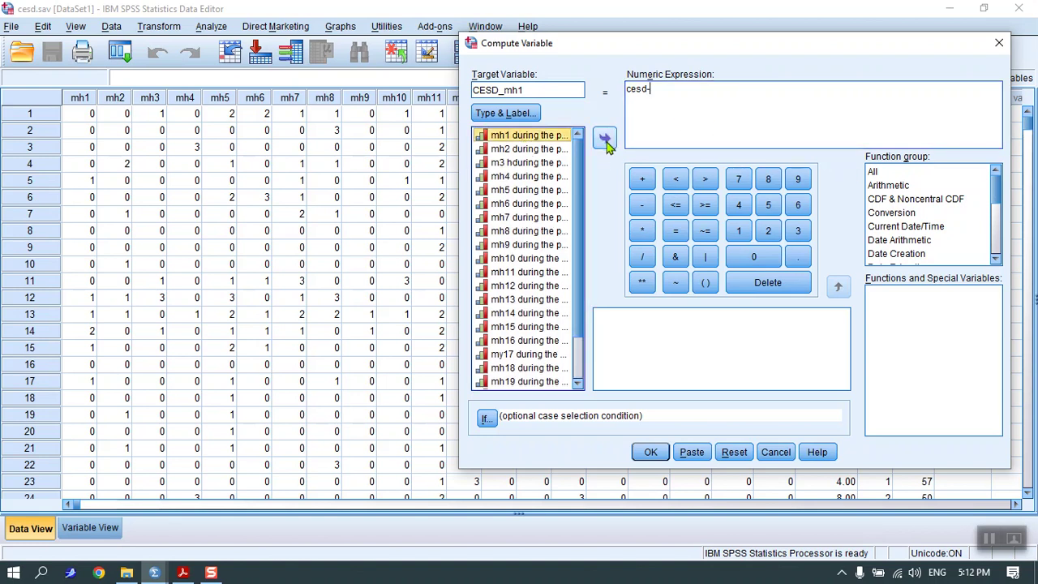
click(606, 140)
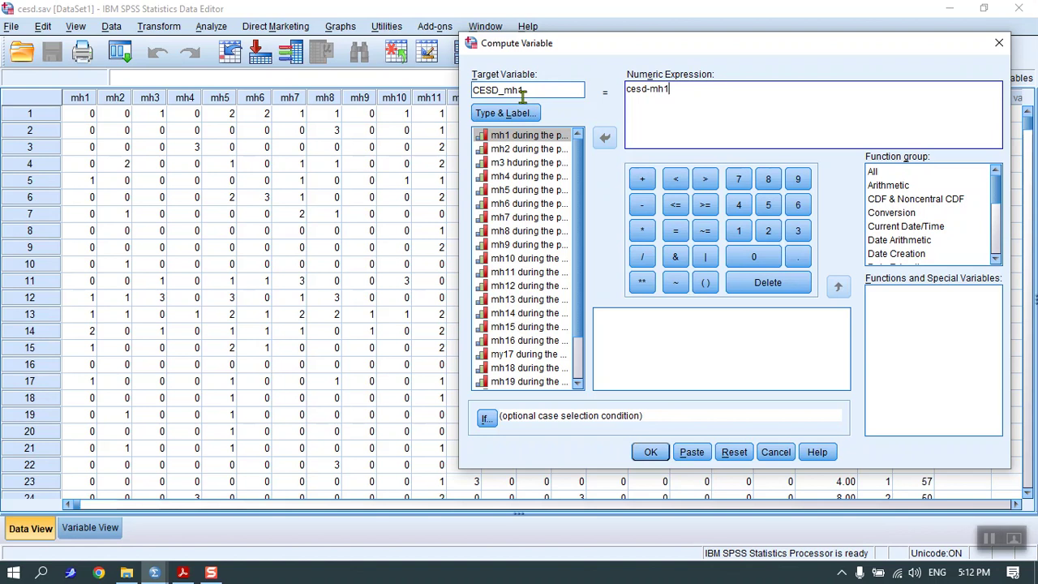
click(651, 453)
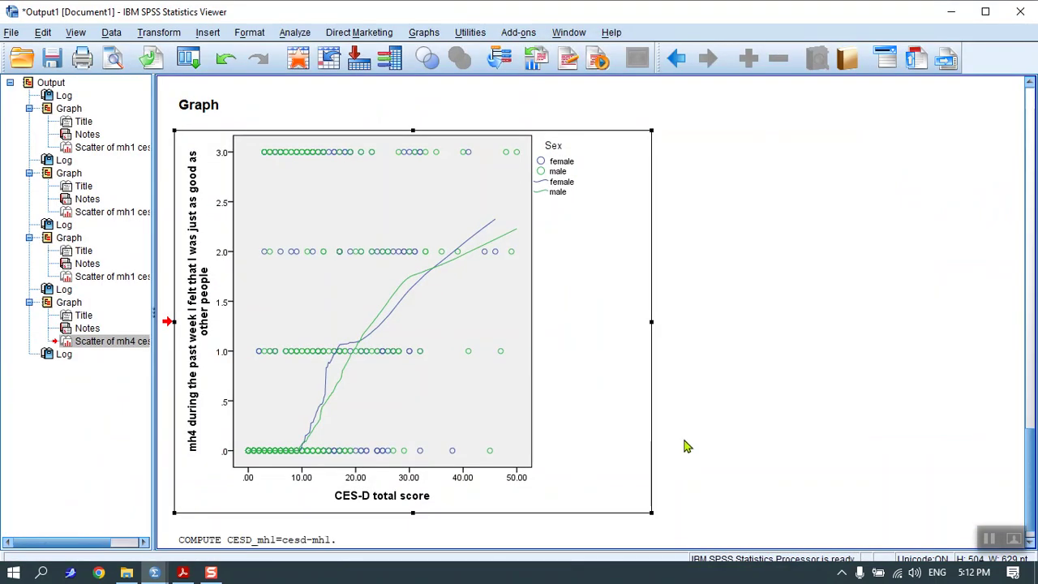
Return to the cesd.sav data set and compare the CESD_mh1 column with the mh1 and cesd columns.
click(571, 33)
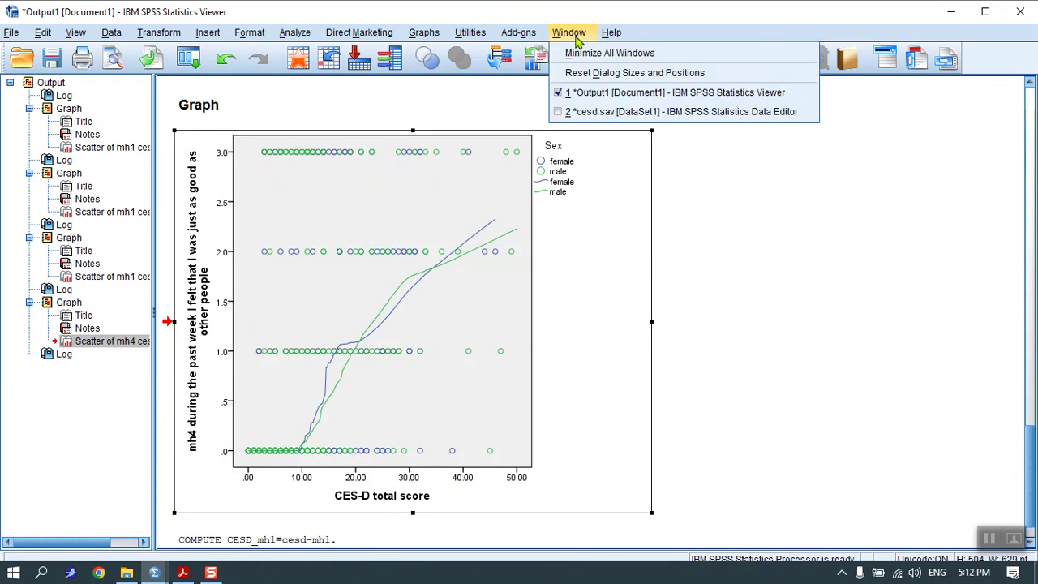
click(600, 113)
click(663, 503)
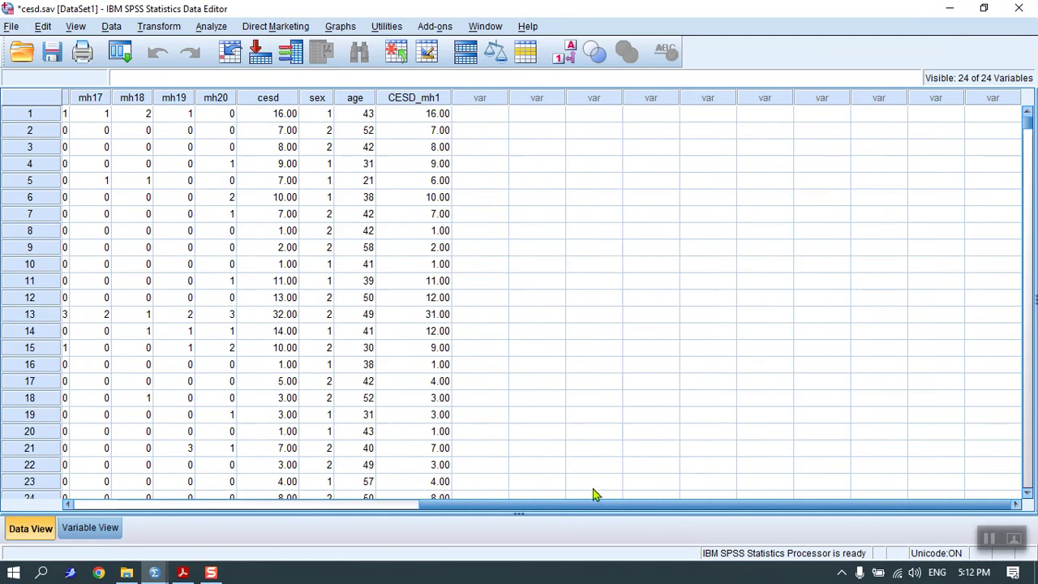
drag(589, 510, 196, 515)
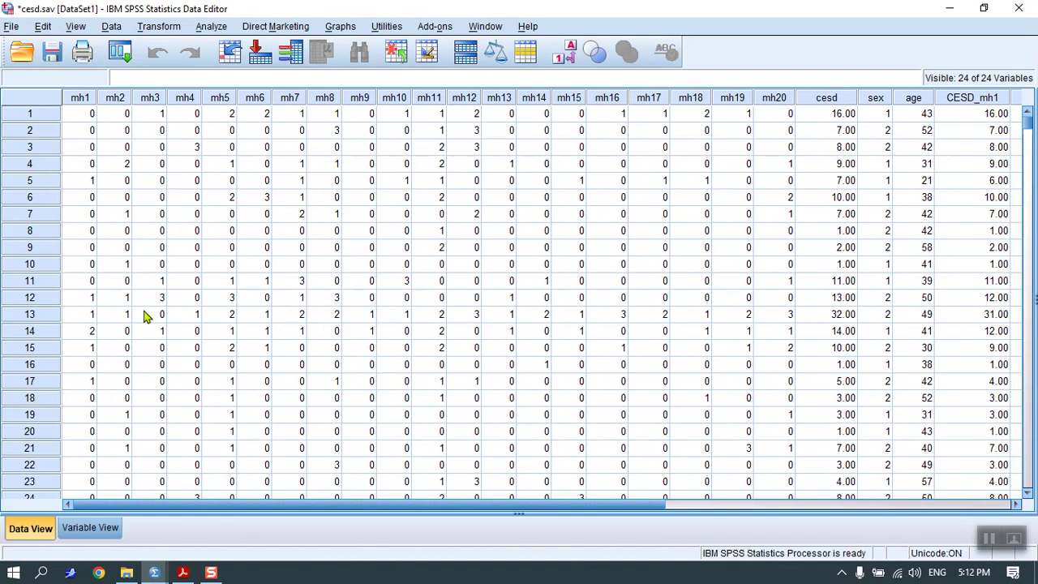
drag(419, 502, 669, 505)
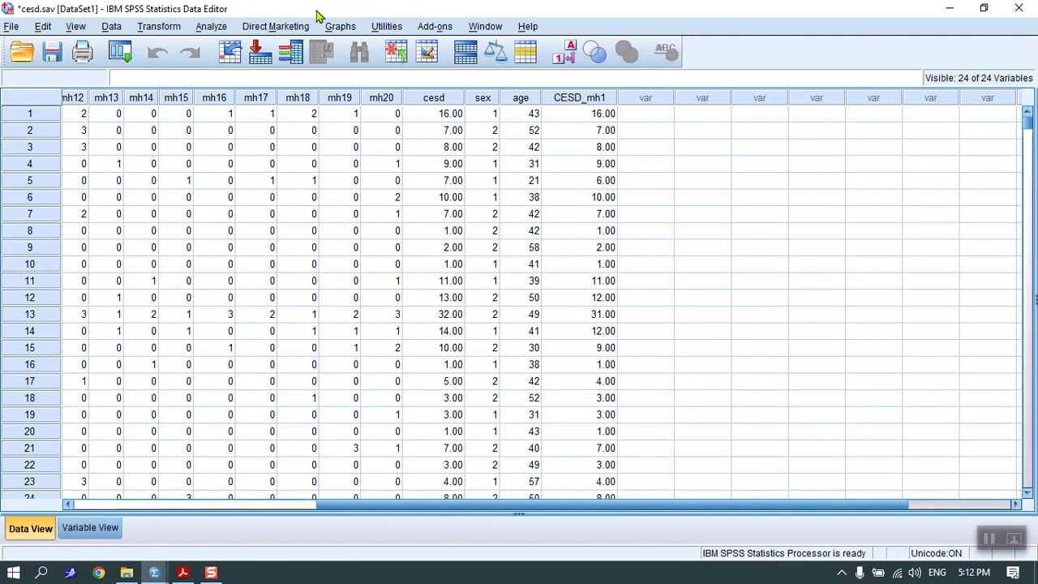
Start defining a new simple scatterplot and clear all previously assigned variables.
click(339, 27)
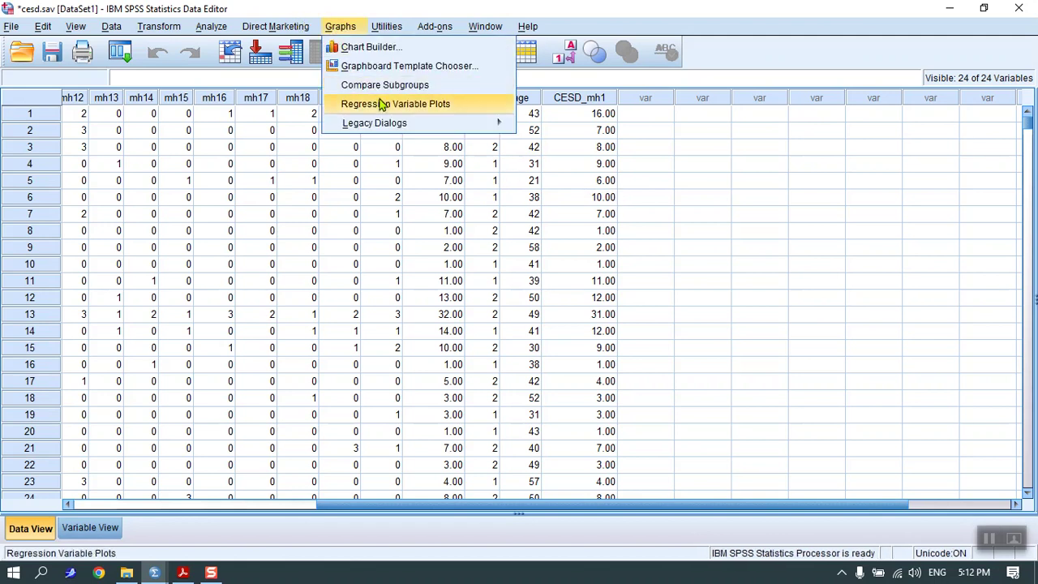
mouse_move(426, 124)
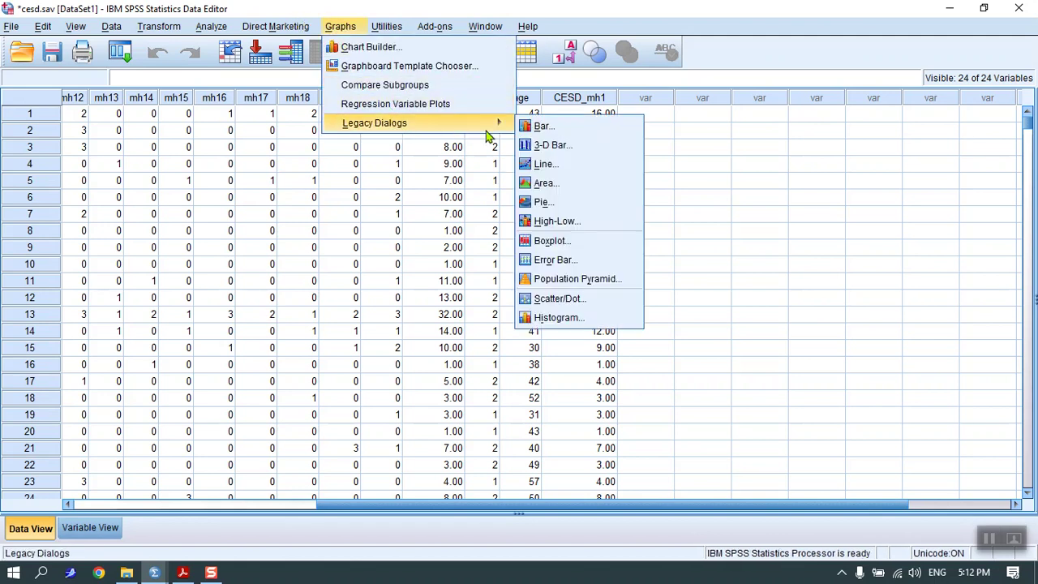
click(560, 299)
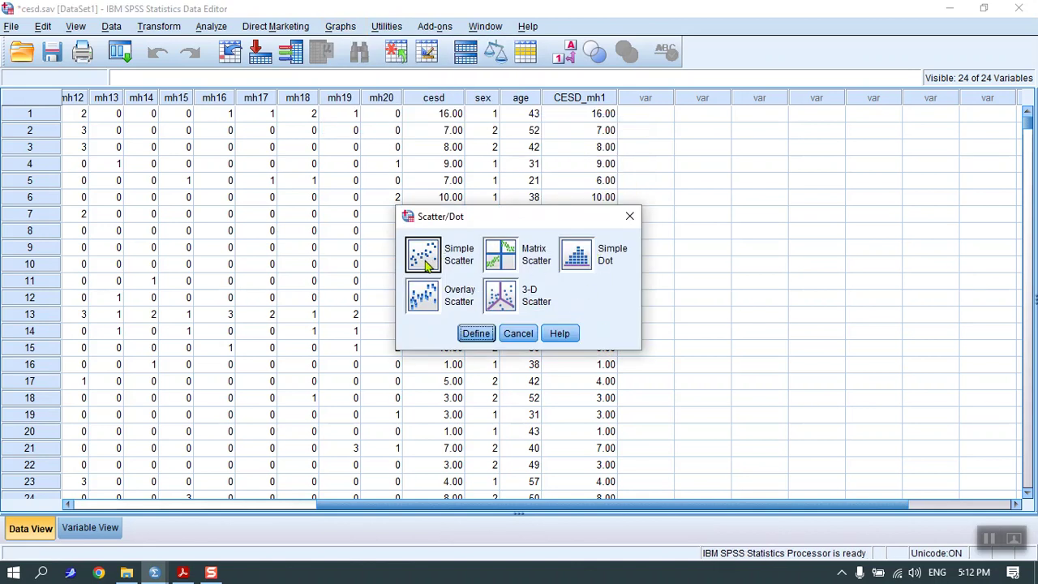
click(481, 335)
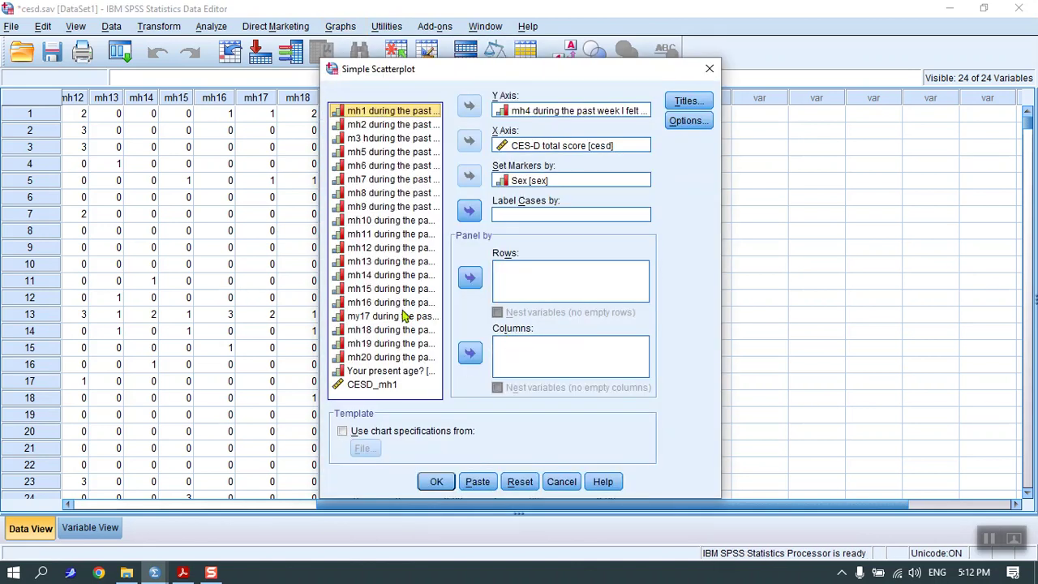
click(572, 112)
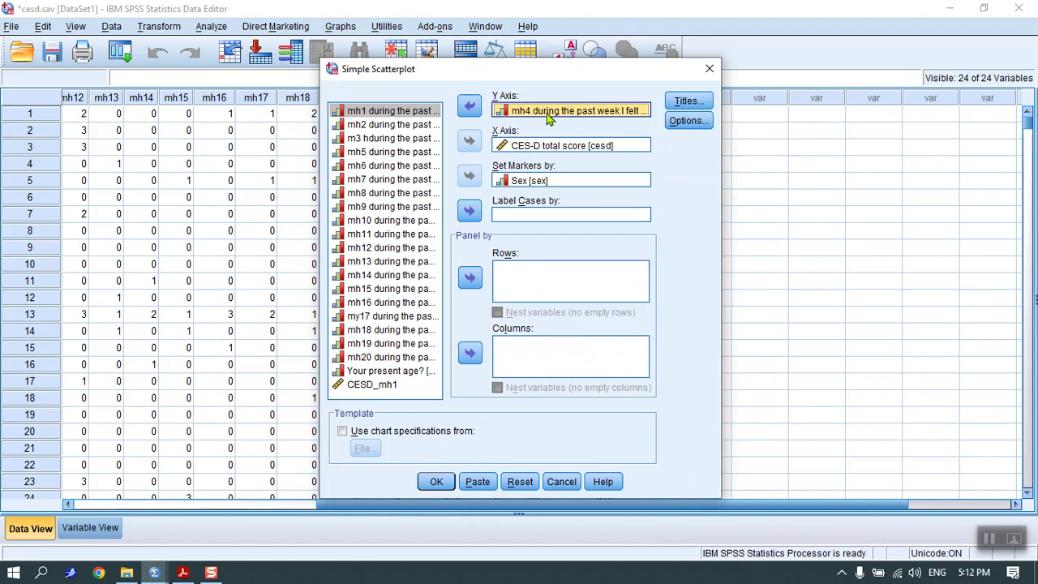
click(470, 108)
click(528, 146)
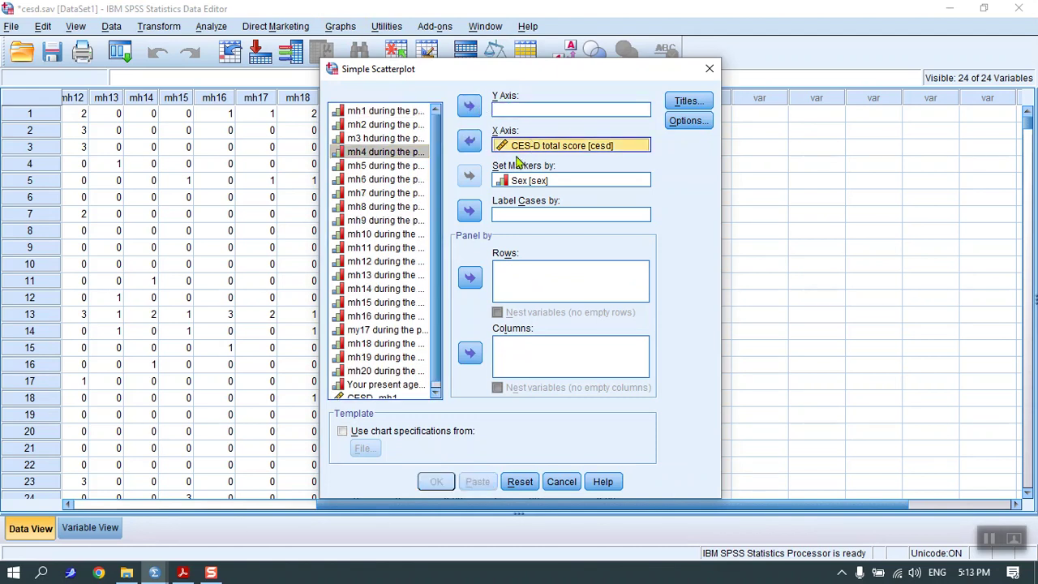
click(517, 481)
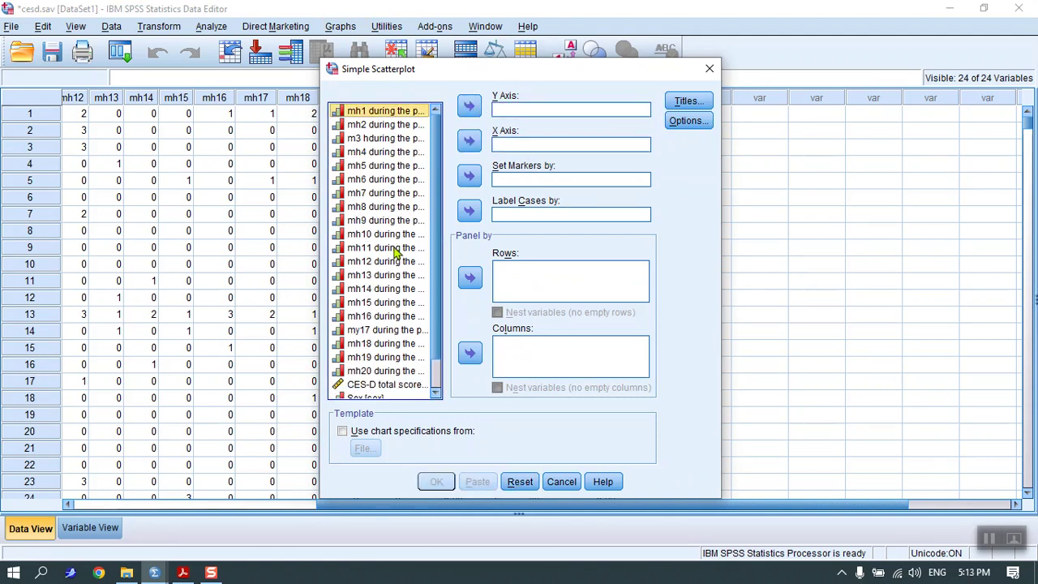
Create a simple scatterplot with mh1 on the Y axis, CESD_mh1 on the X axis and markers set by sex.
click(471, 107)
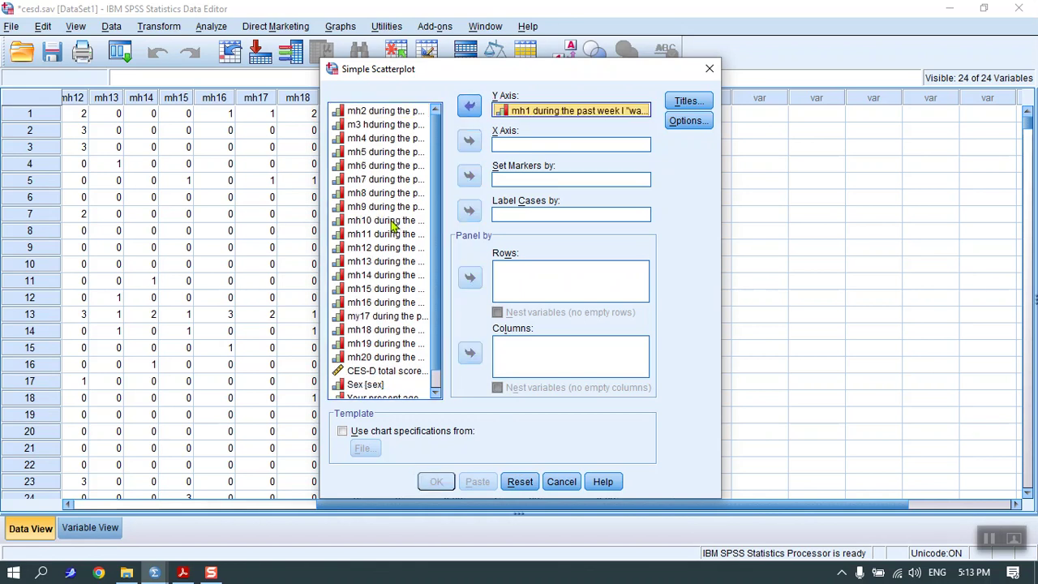
scroll(373, 268, down, 1)
click(374, 393)
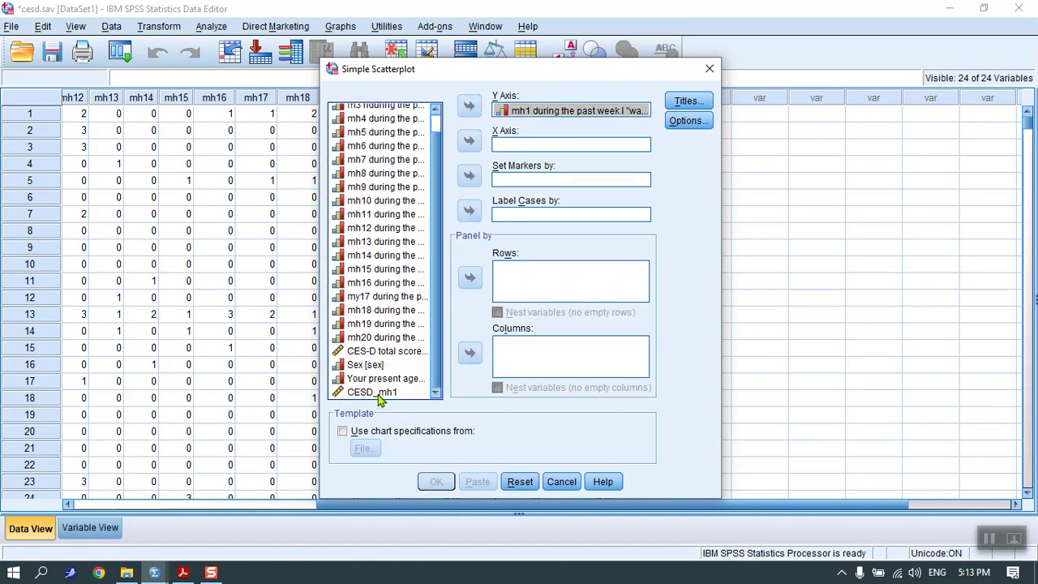
click(473, 143)
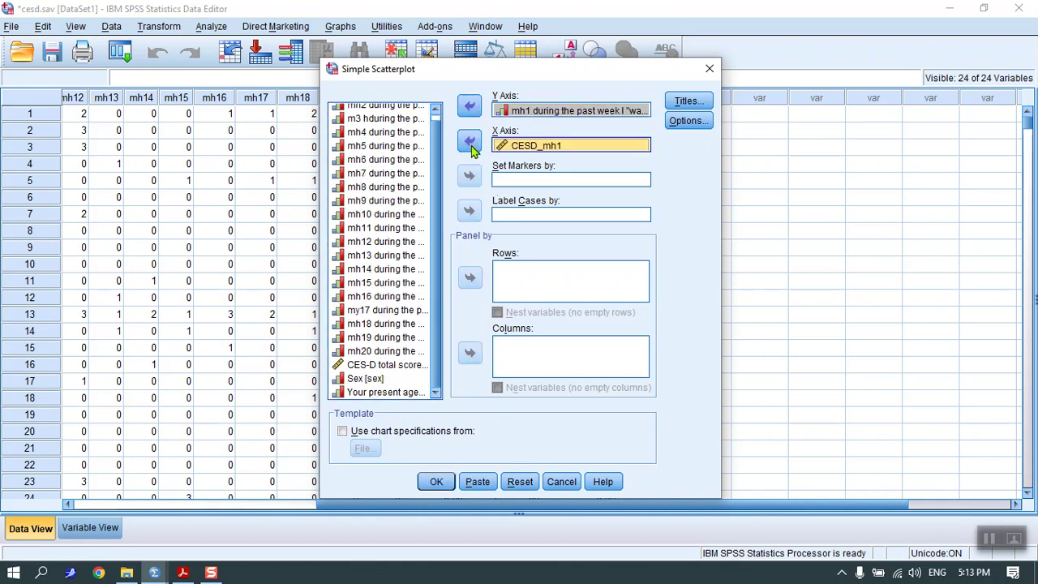
click(377, 380)
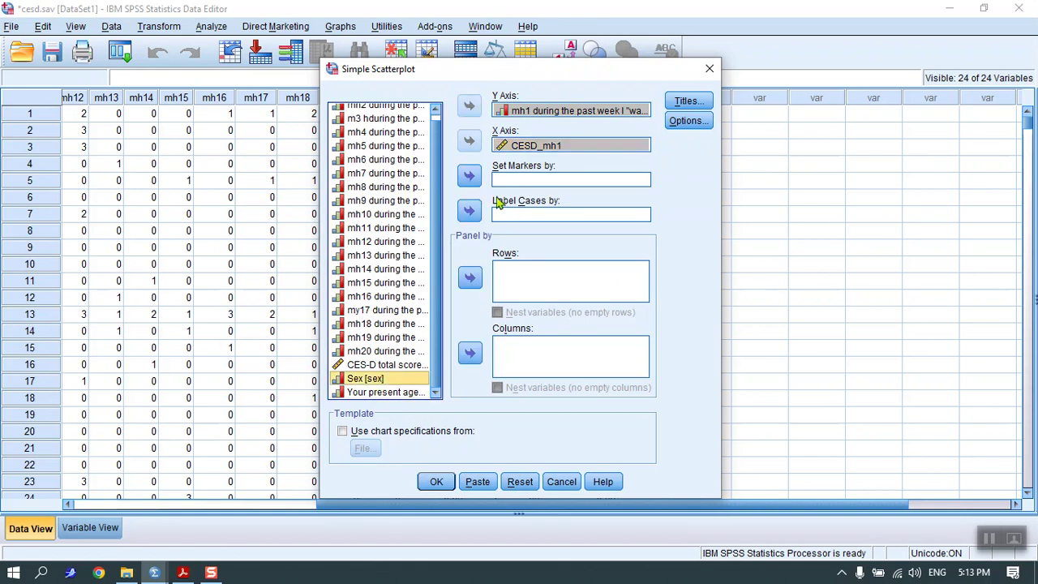
click(470, 176)
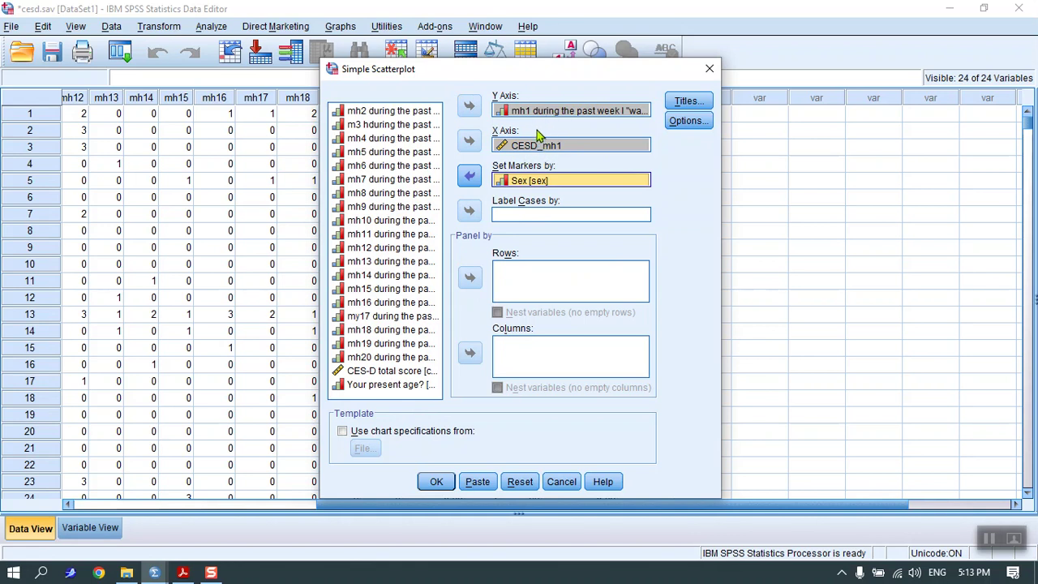
click(436, 482)
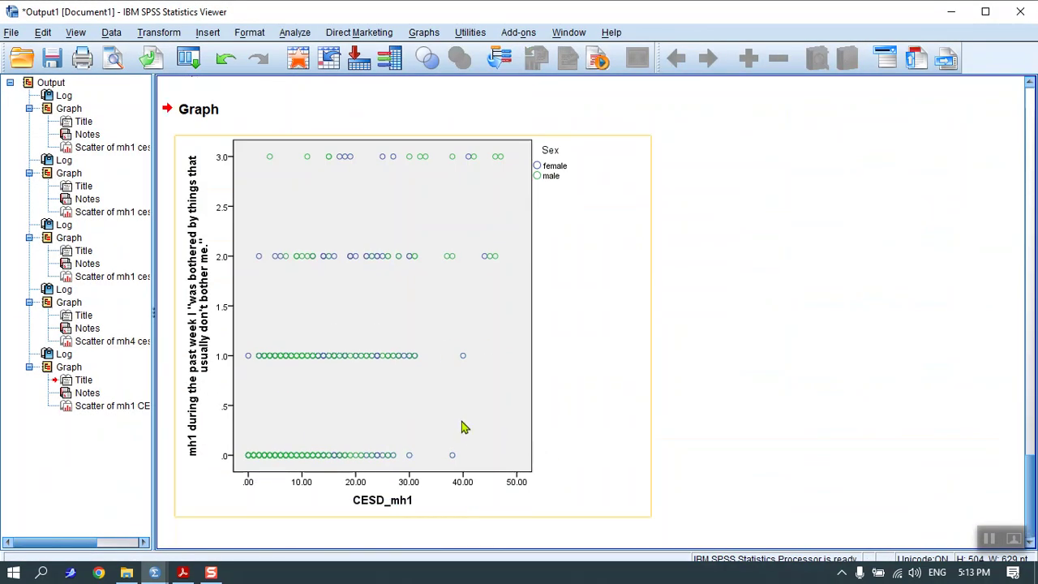
Open the mh1 by CESD_mh1 scatterplot for editing and add linear fit lines for the sex subgroups.
click(393, 365)
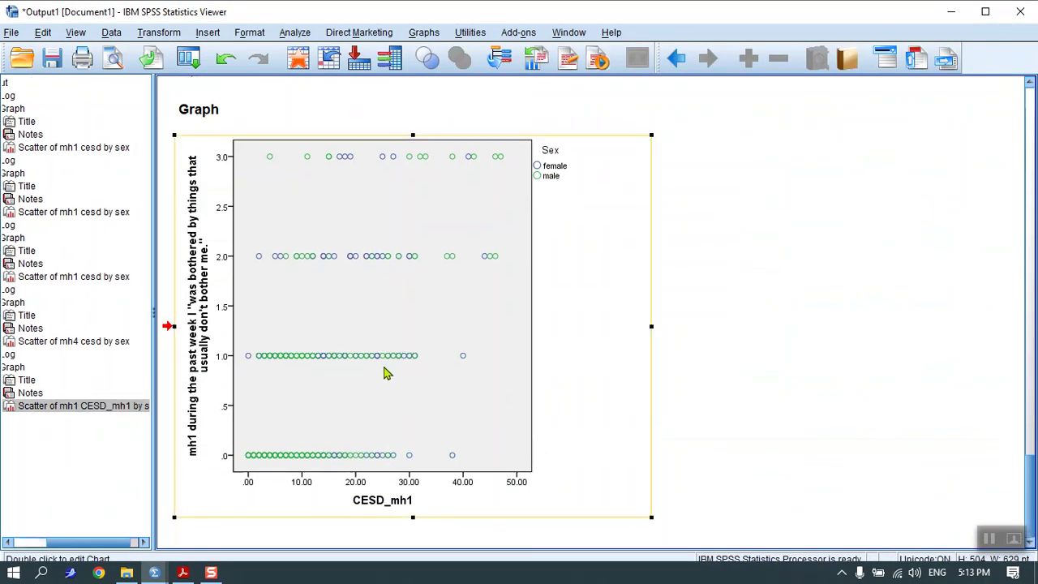
double_click(382, 378)
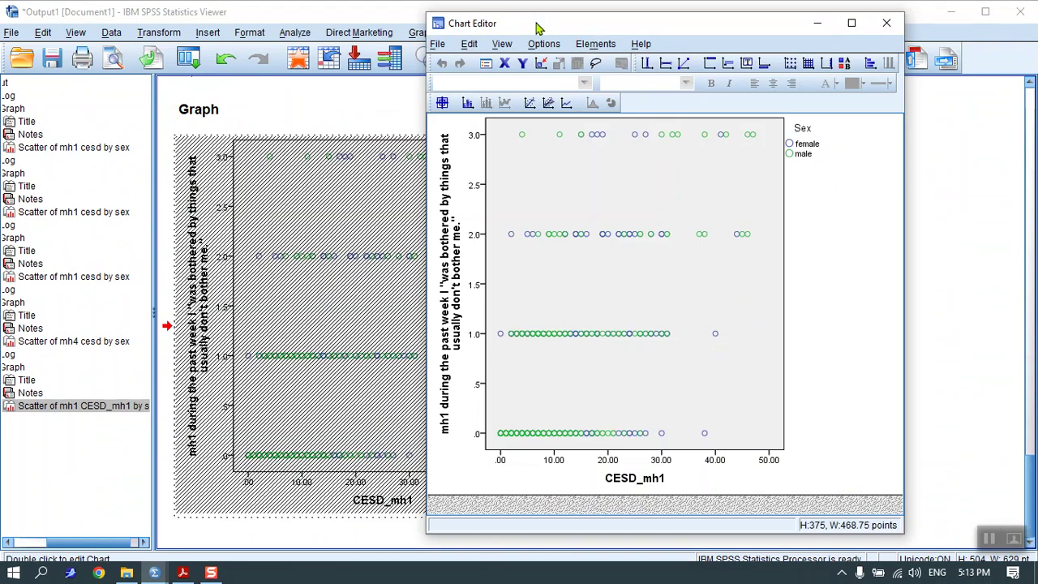
click(596, 46)
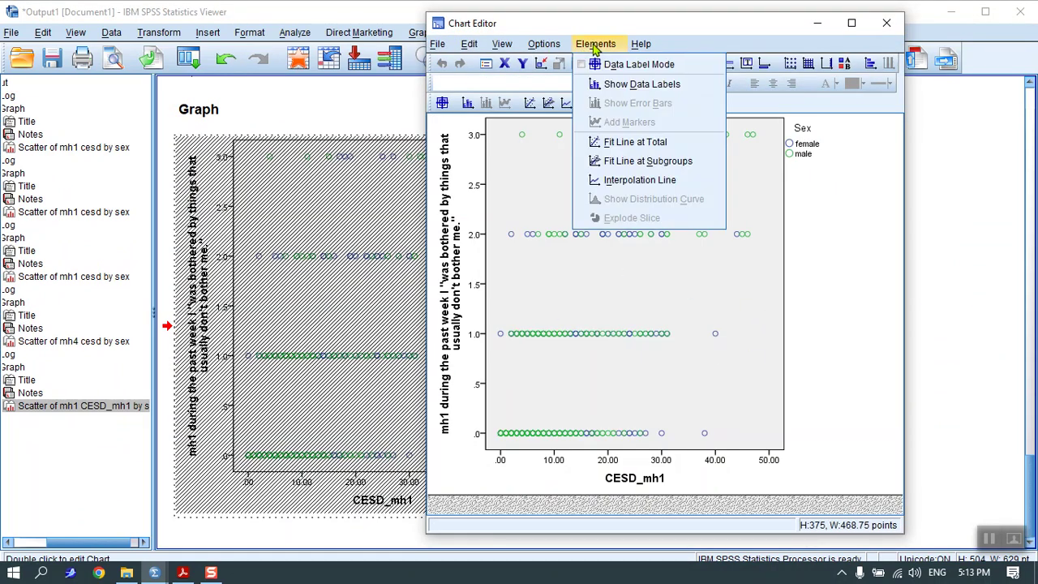
click(643, 165)
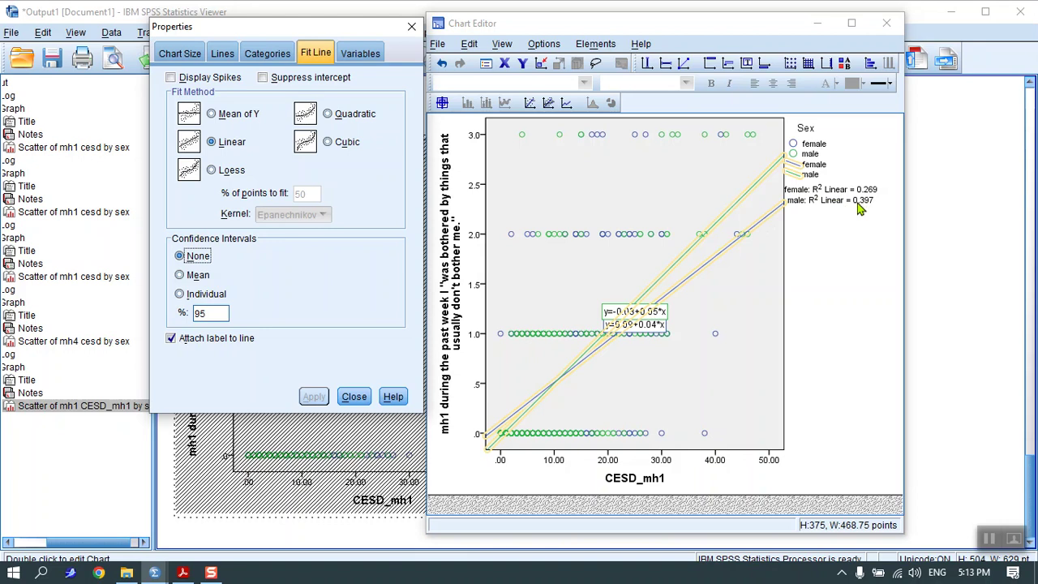
Change the subgroup fit lines to the Loess method and finish editing the chart.
click(212, 171)
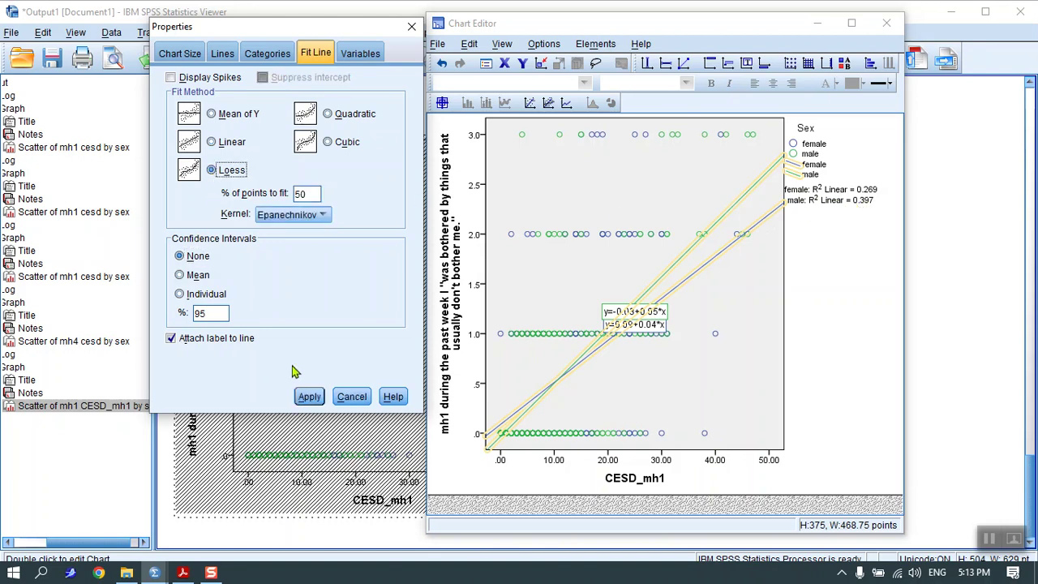
click(308, 399)
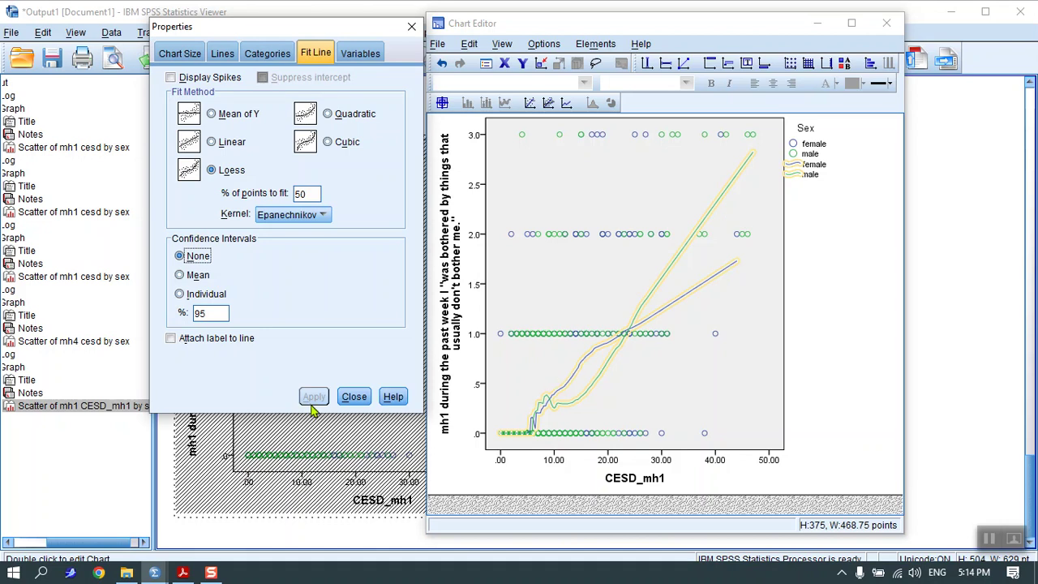
click(354, 398)
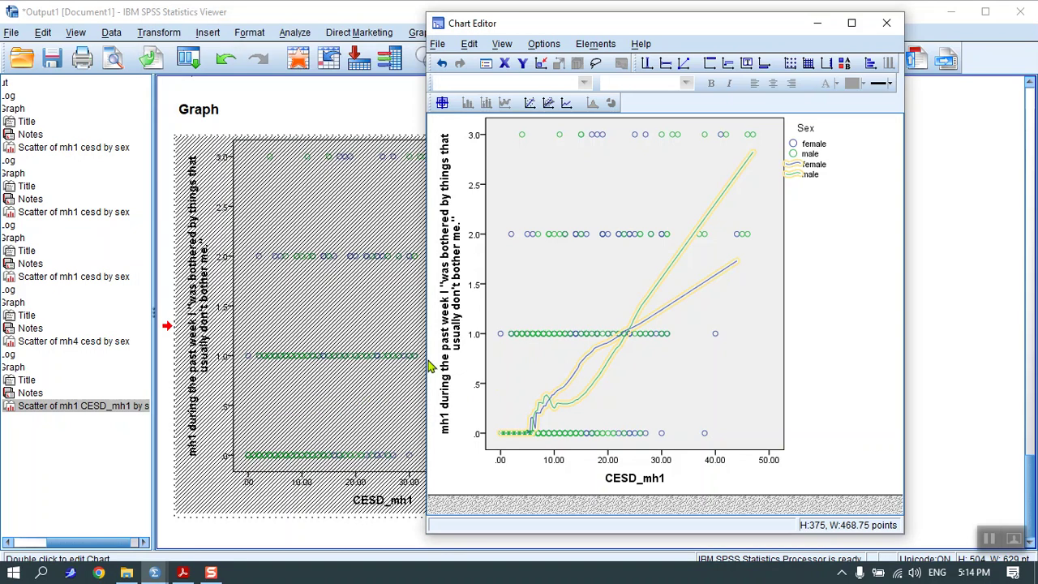
click(886, 22)
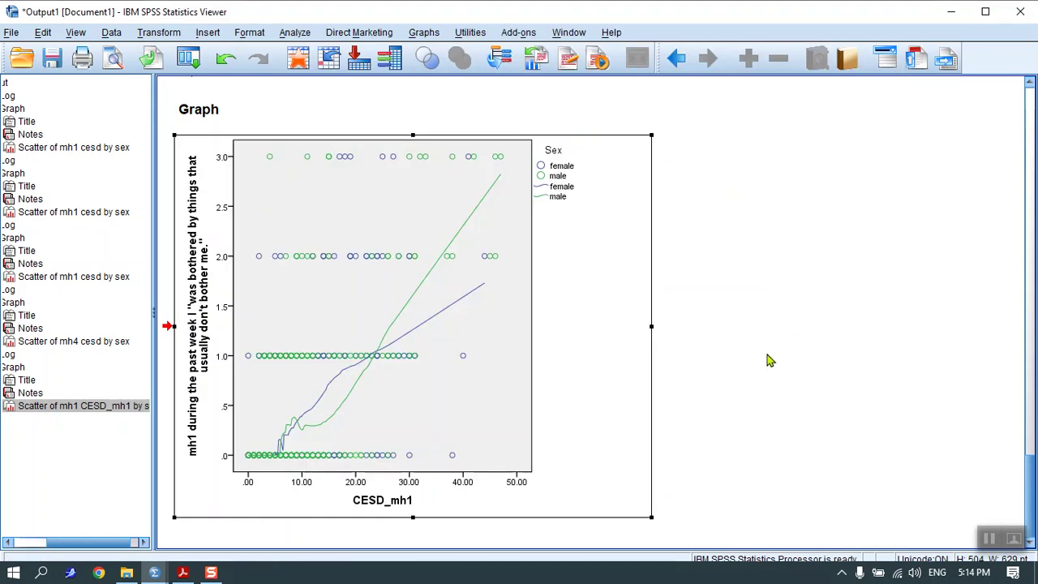
Switch to the cesd.sav data set and set up a factor analysis with items mh1 through mh20 as variables.
click(570, 33)
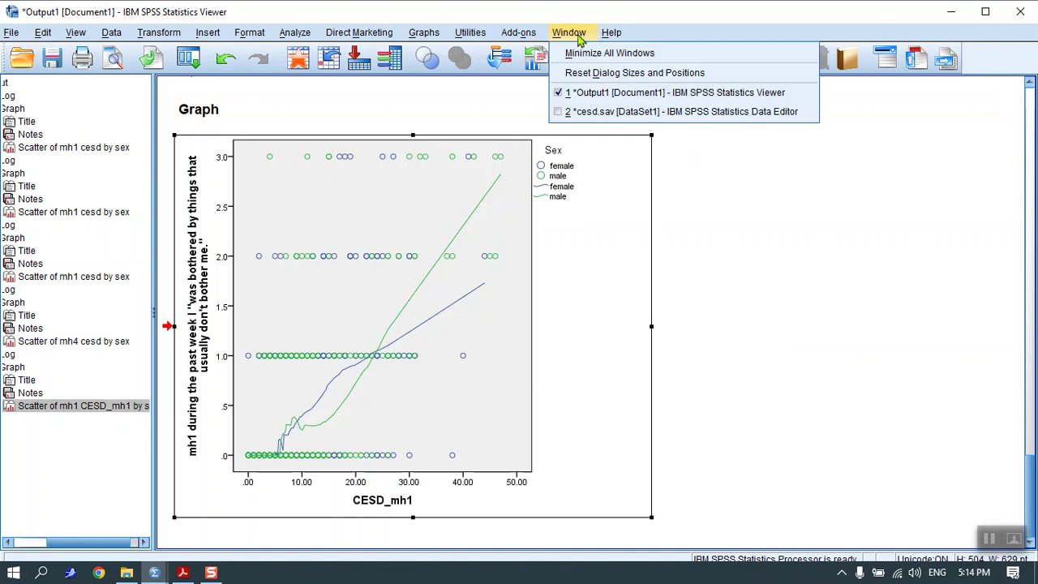
click(599, 113)
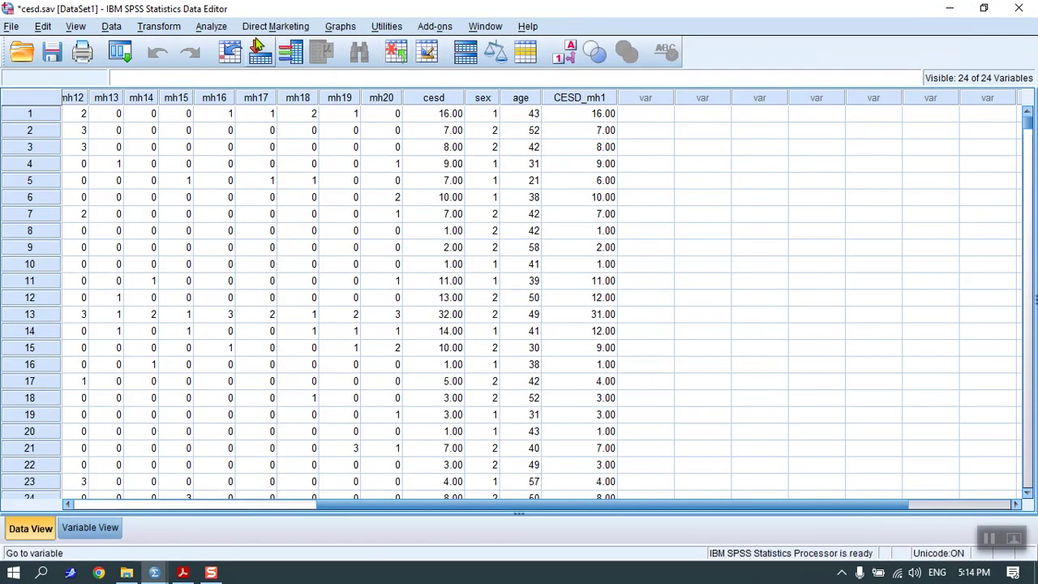
click(199, 26)
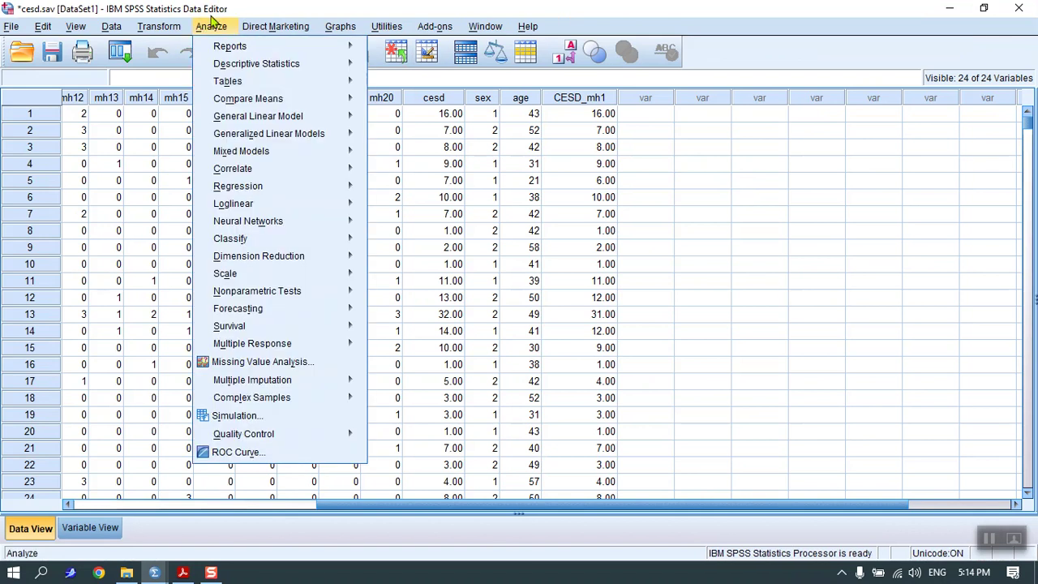
mouse_move(284, 172)
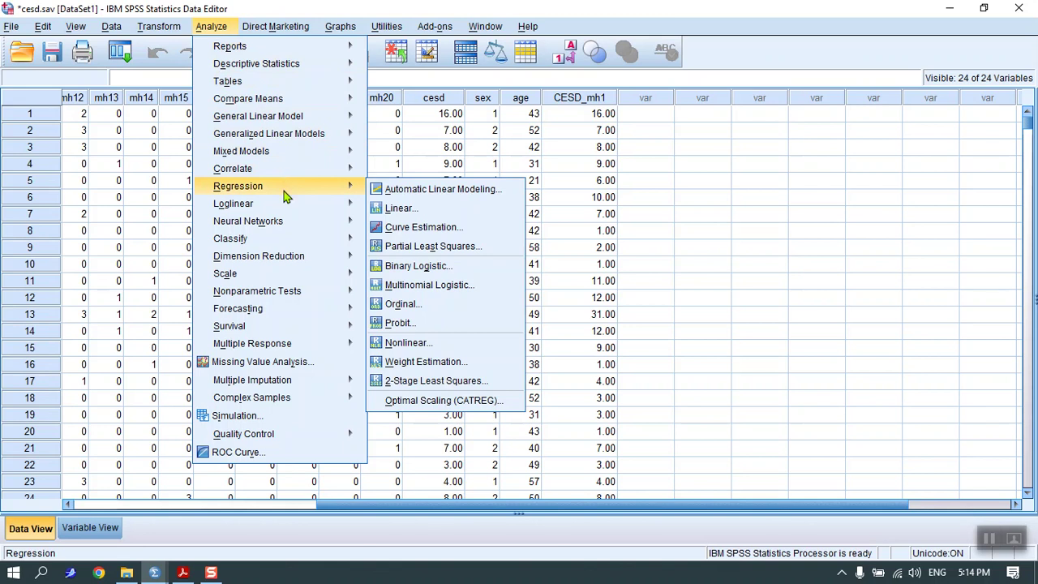
mouse_move(282, 297)
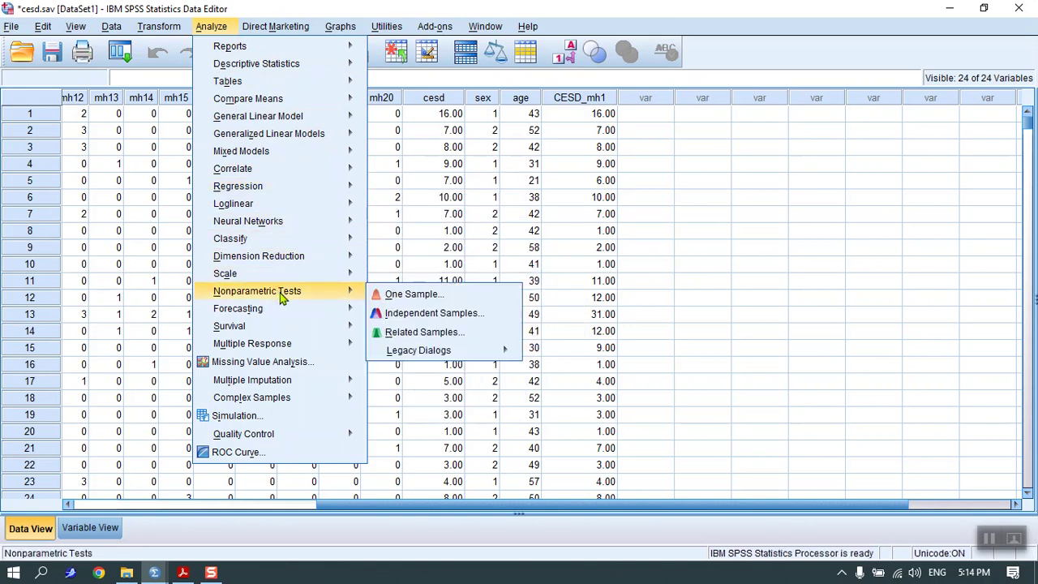
mouse_move(319, 261)
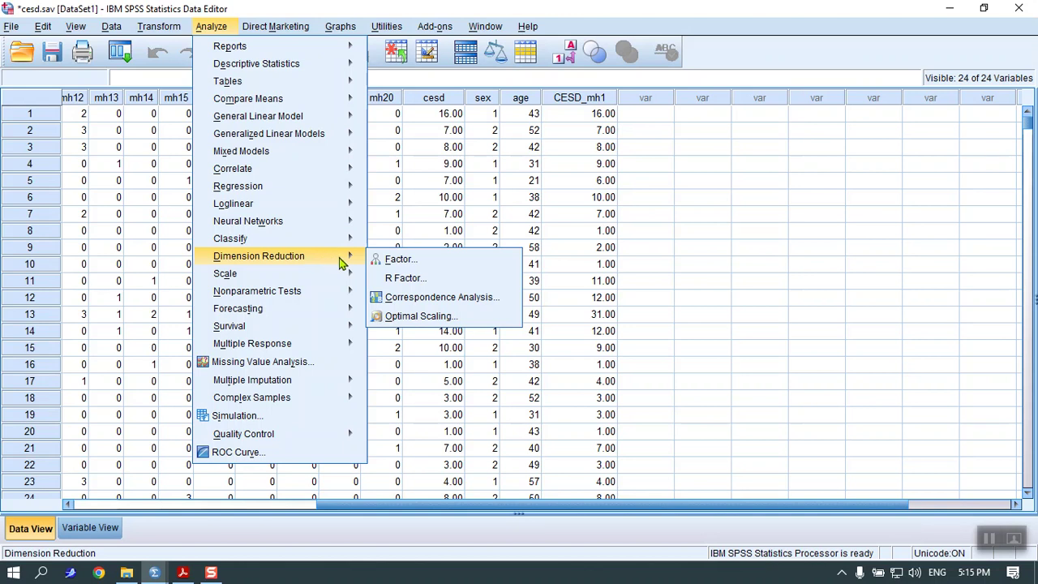
click(412, 258)
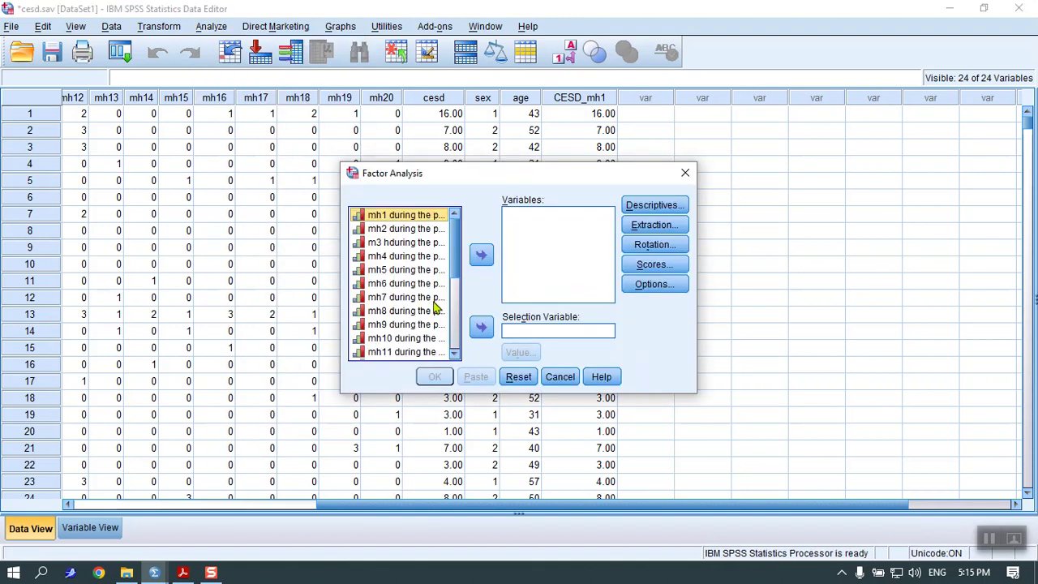
scroll(435, 308, down, 3)
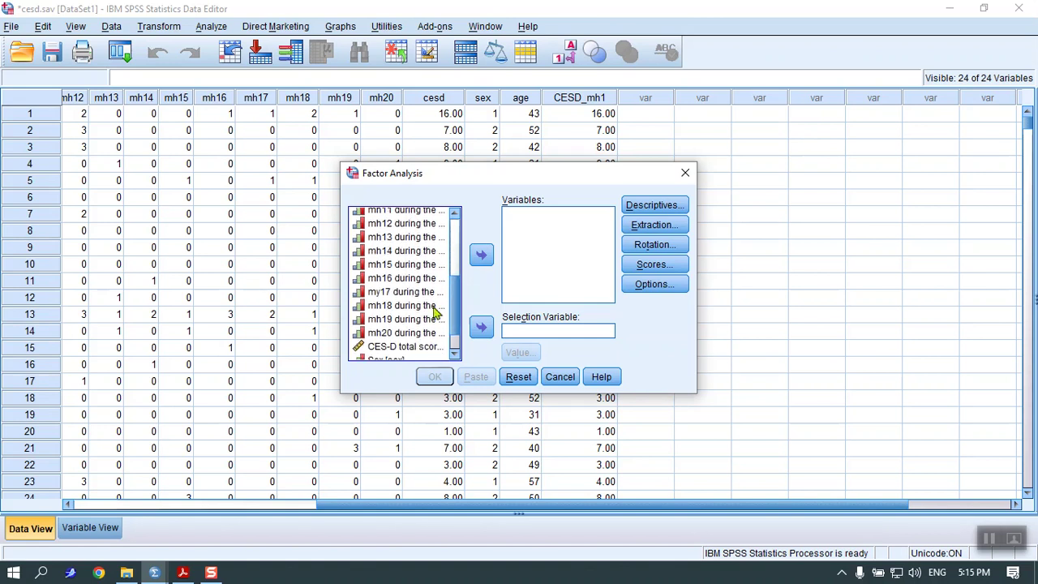
shift+click(405, 331)
click(481, 255)
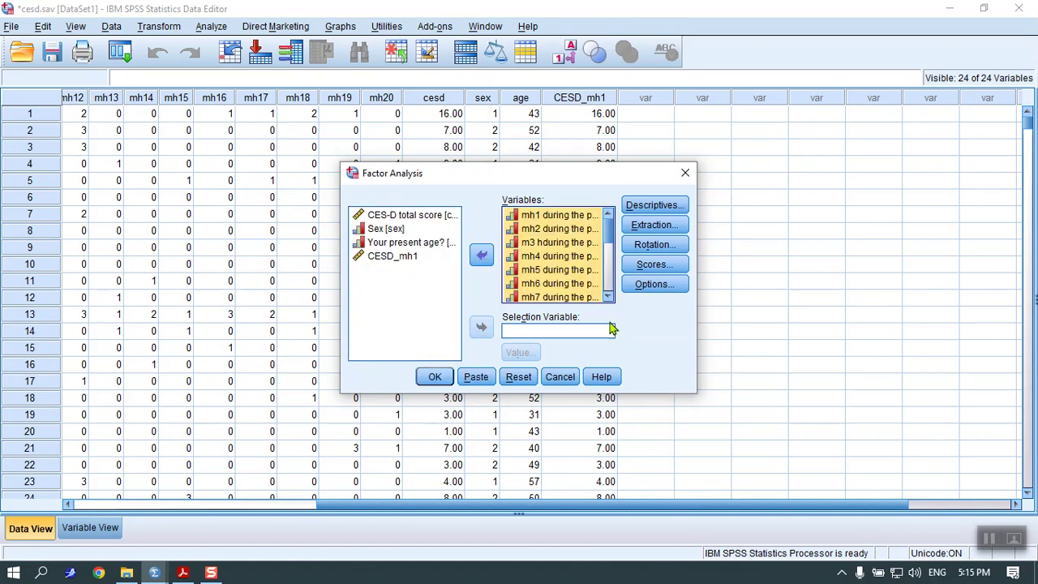
Set the factor extraction to a fixed number of 1 factor and request a scree plot.
click(663, 226)
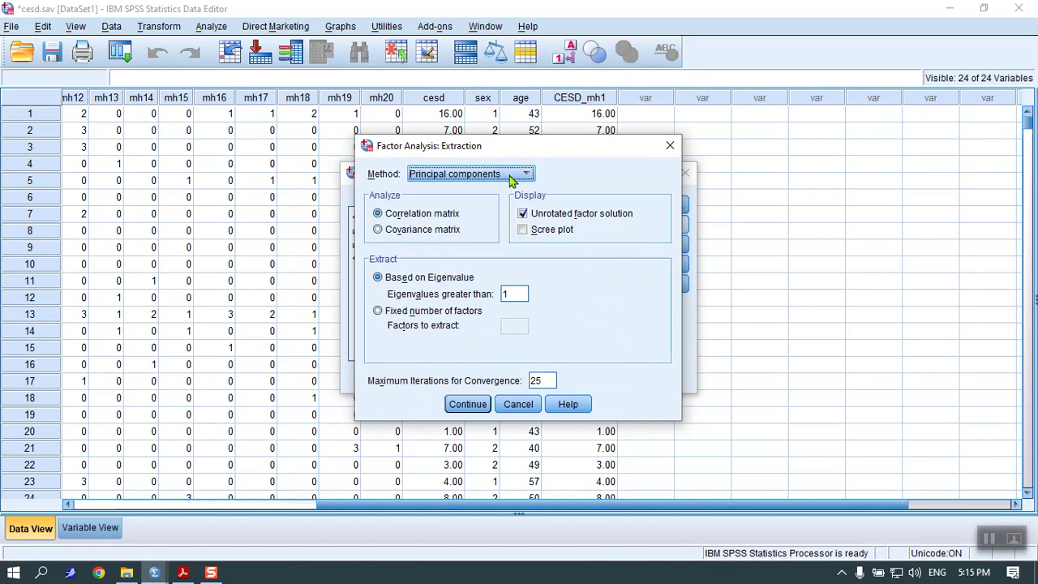
click(438, 313)
click(524, 327)
text(1)
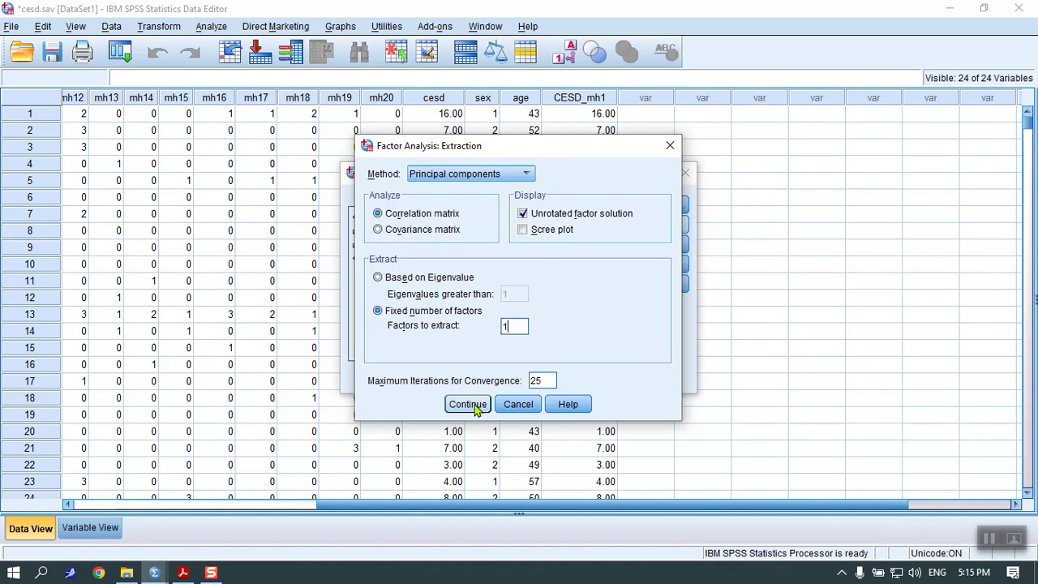
click(523, 230)
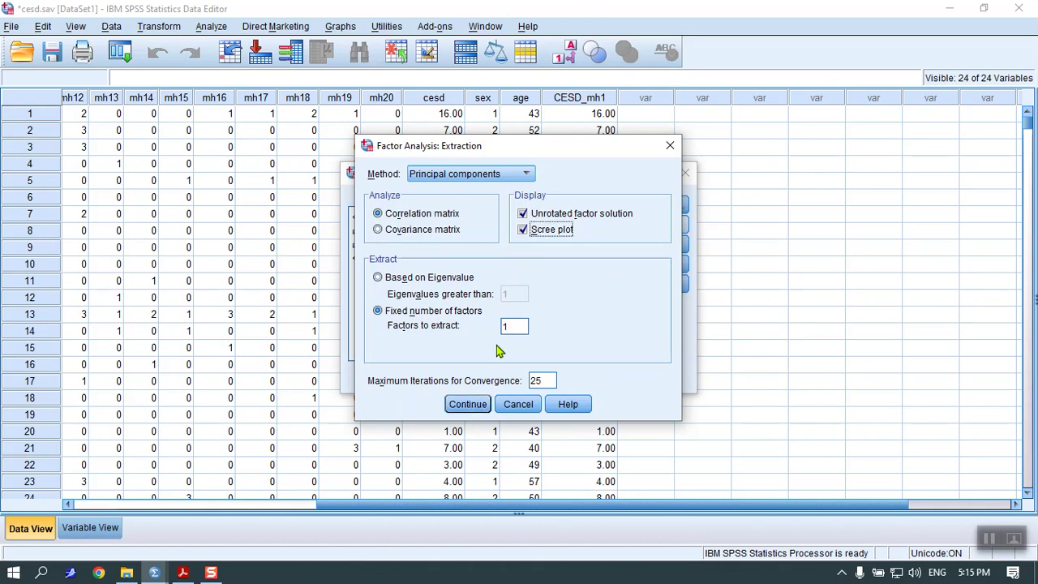
click(468, 404)
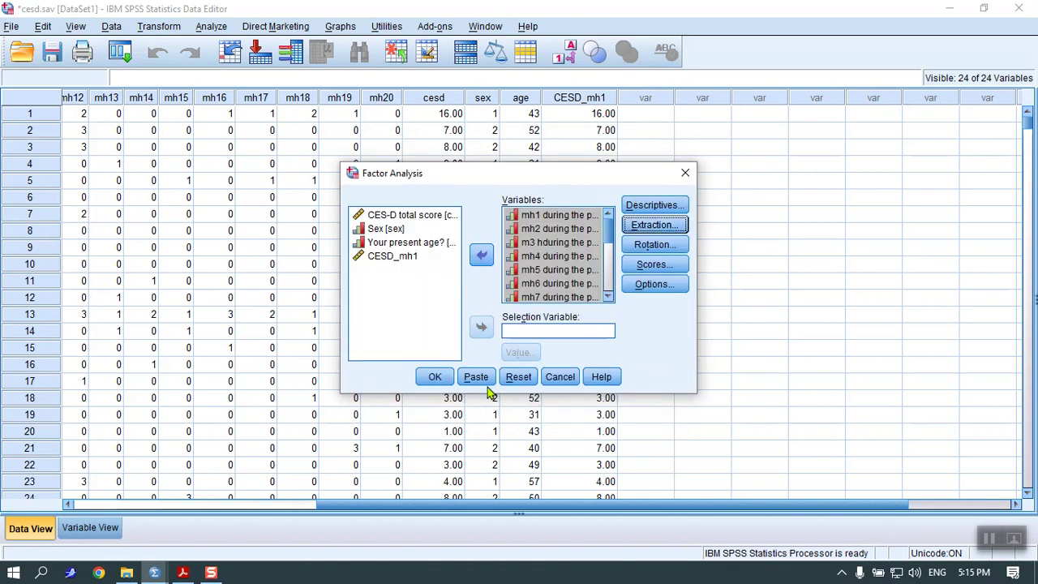
Save the factor scores as variables using the Regression method and run the factor analysis.
click(653, 264)
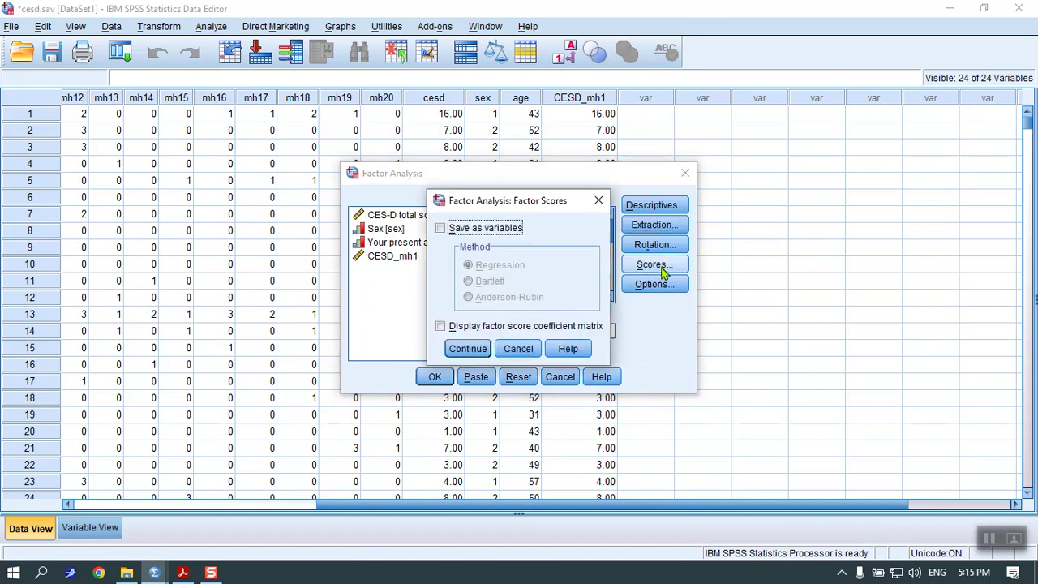
click(443, 231)
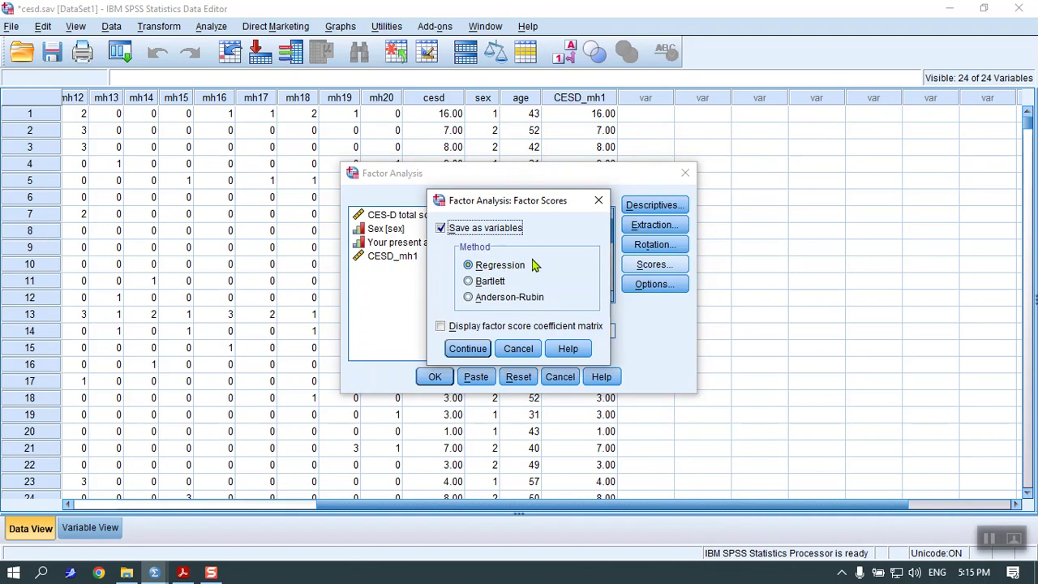
click(468, 349)
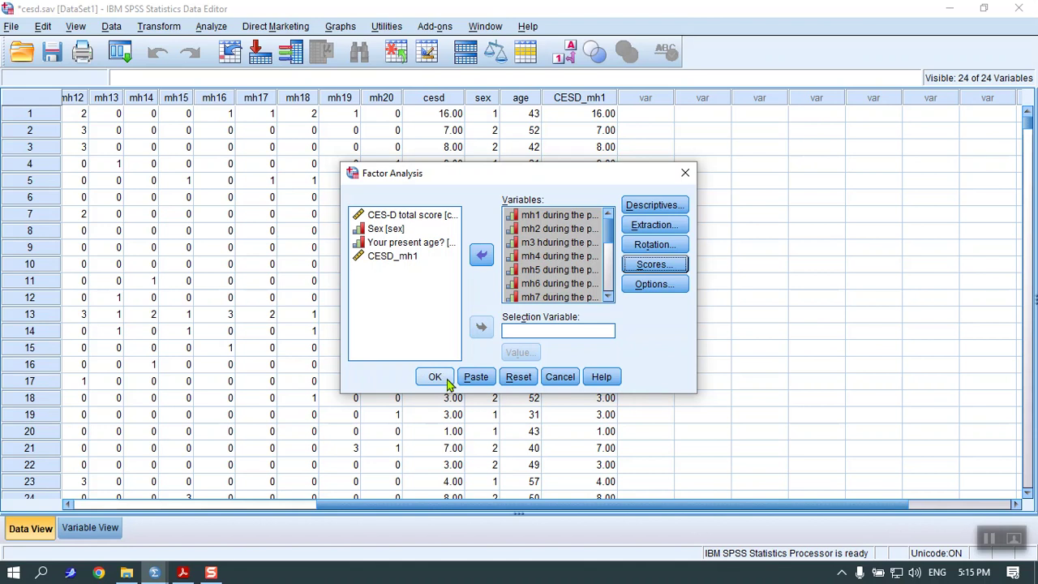
click(436, 377)
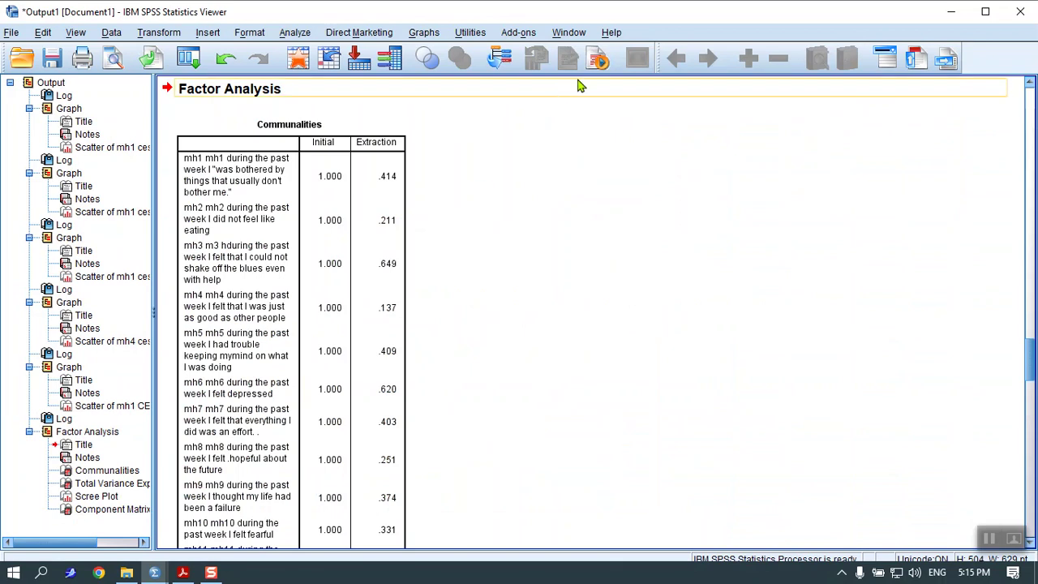
Switch to the cesd.sav data set and set up a Frequencies analysis with the REGR factor score replacing mh1 as the only variable.
click(570, 32)
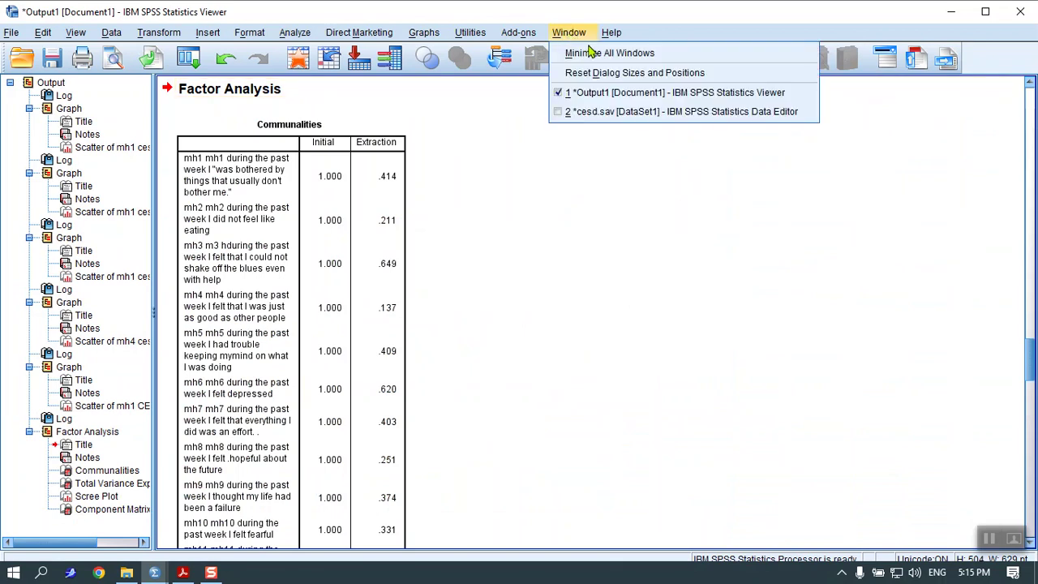
click(616, 112)
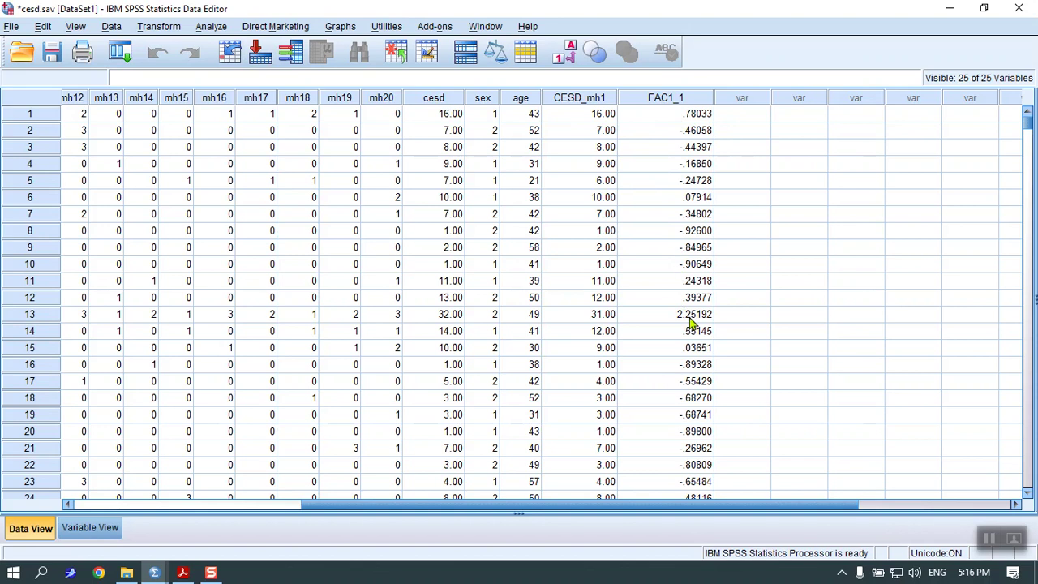
click(211, 27)
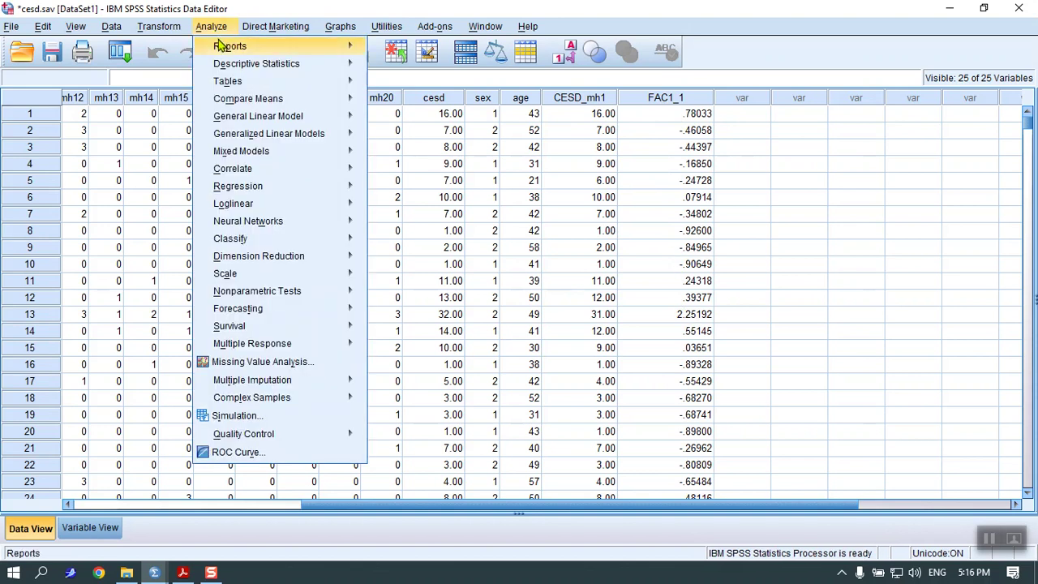
mouse_move(294, 73)
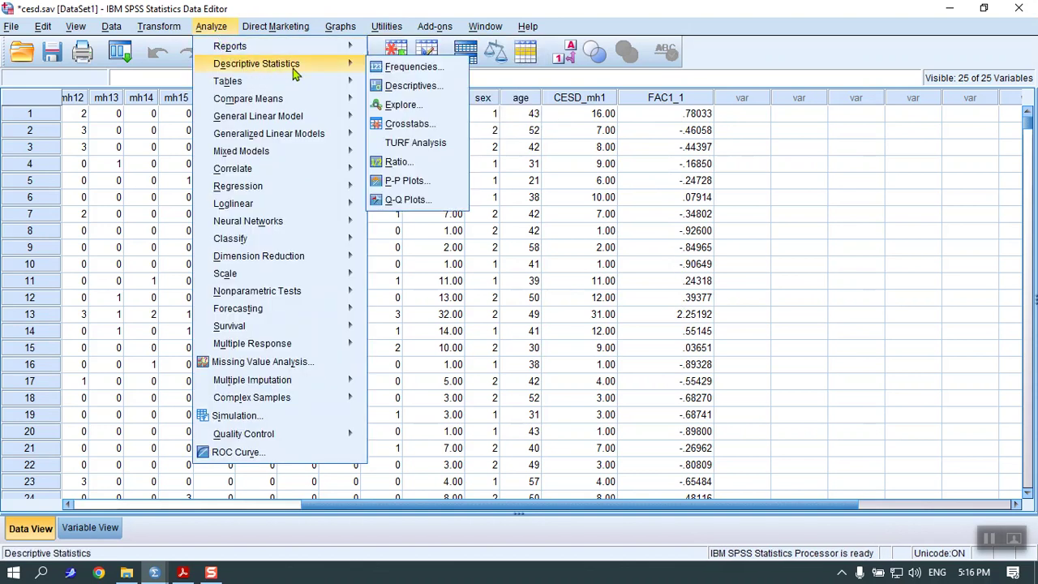
click(412, 70)
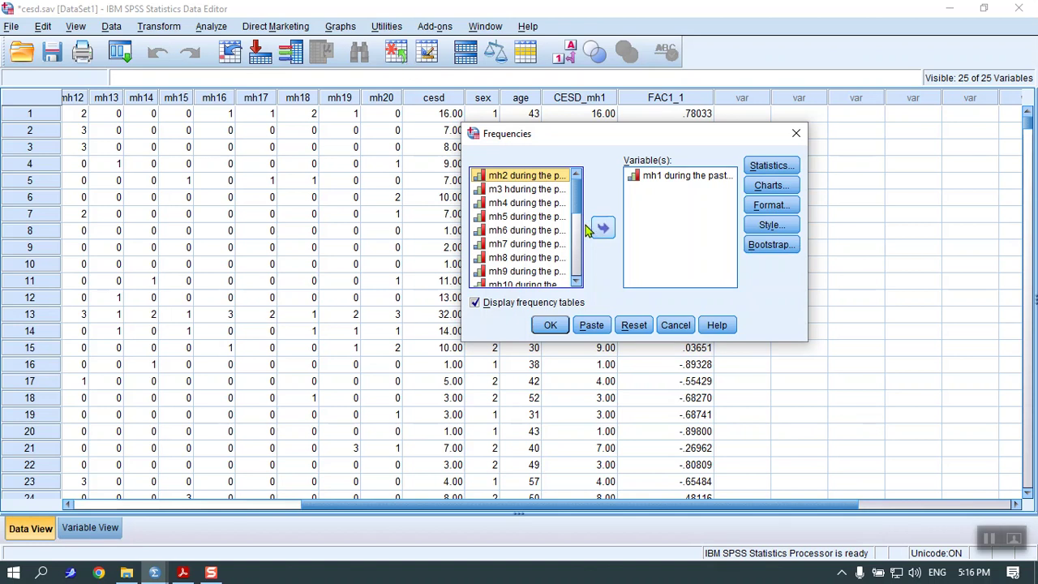
click(689, 176)
click(603, 227)
scroll(524, 260, down, 5)
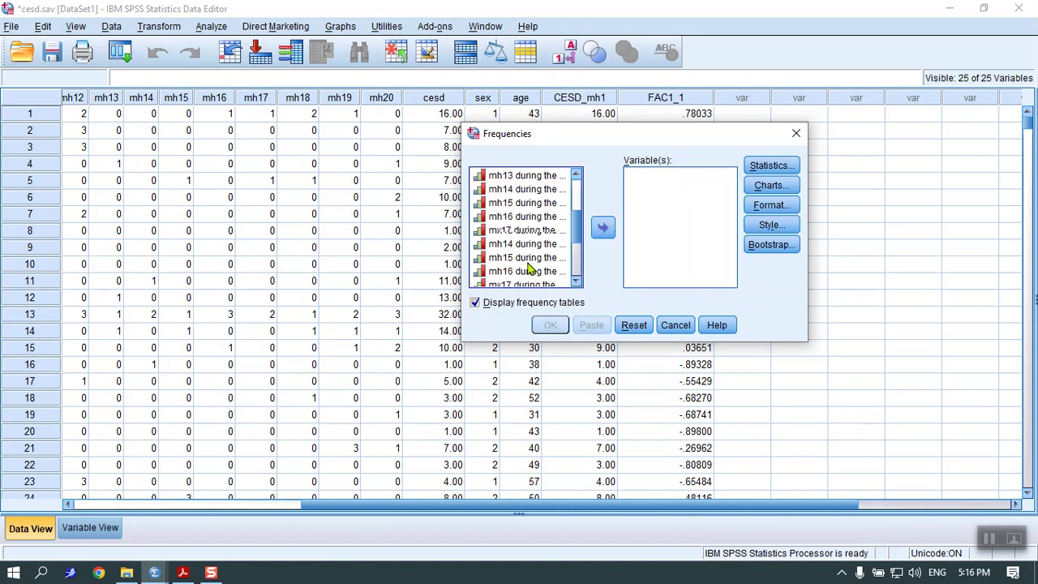
click(532, 280)
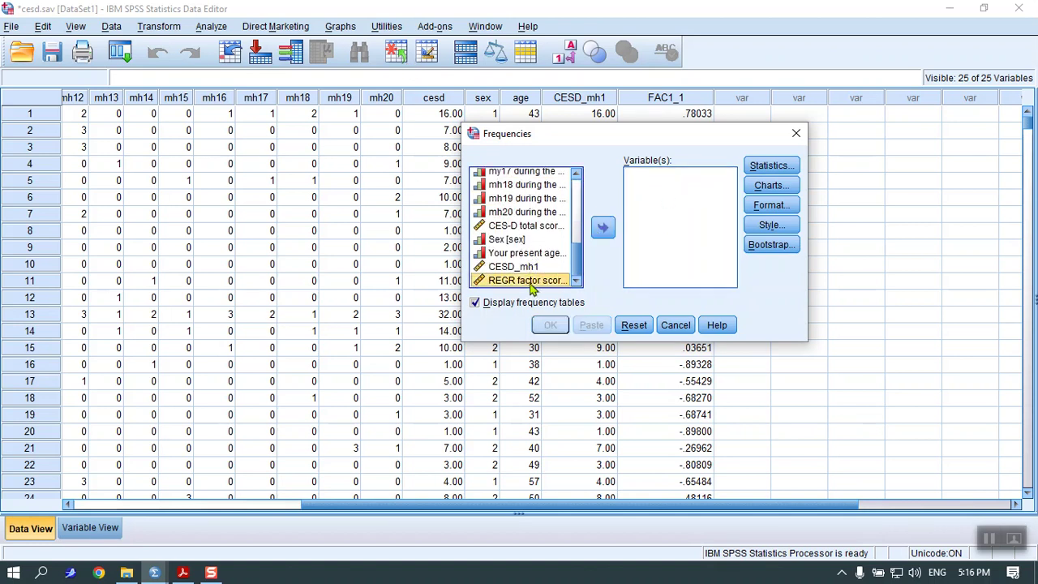
click(603, 231)
Request a histogram for the factor score and turn off the display of frequency tables.
click(767, 188)
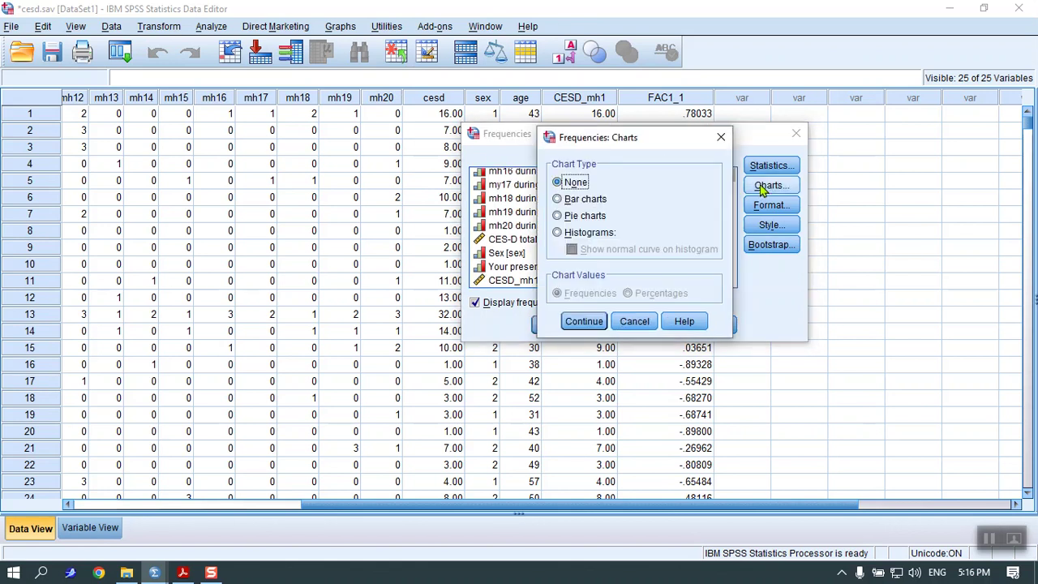
click(593, 233)
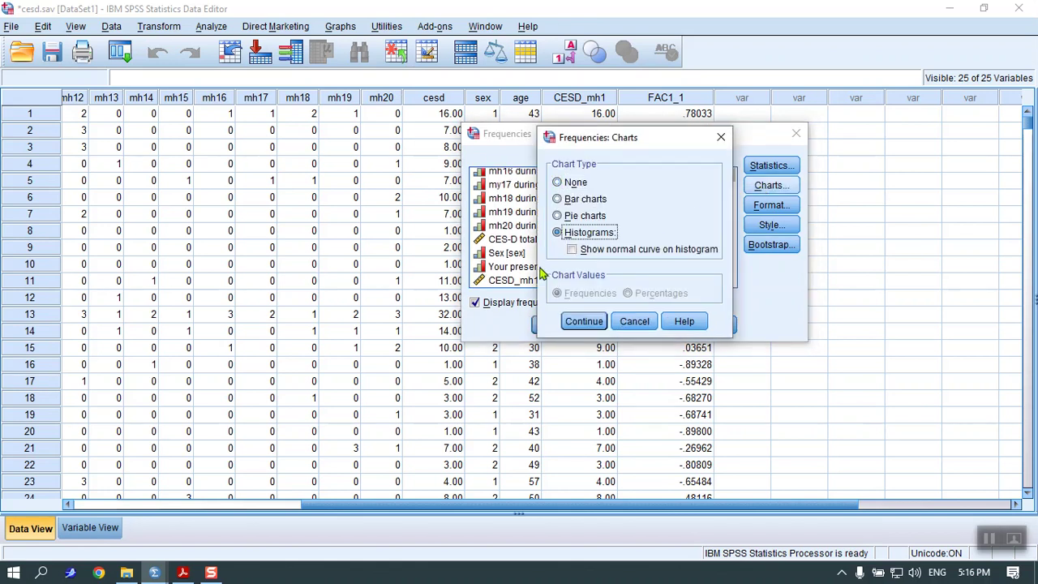
click(593, 322)
click(477, 304)
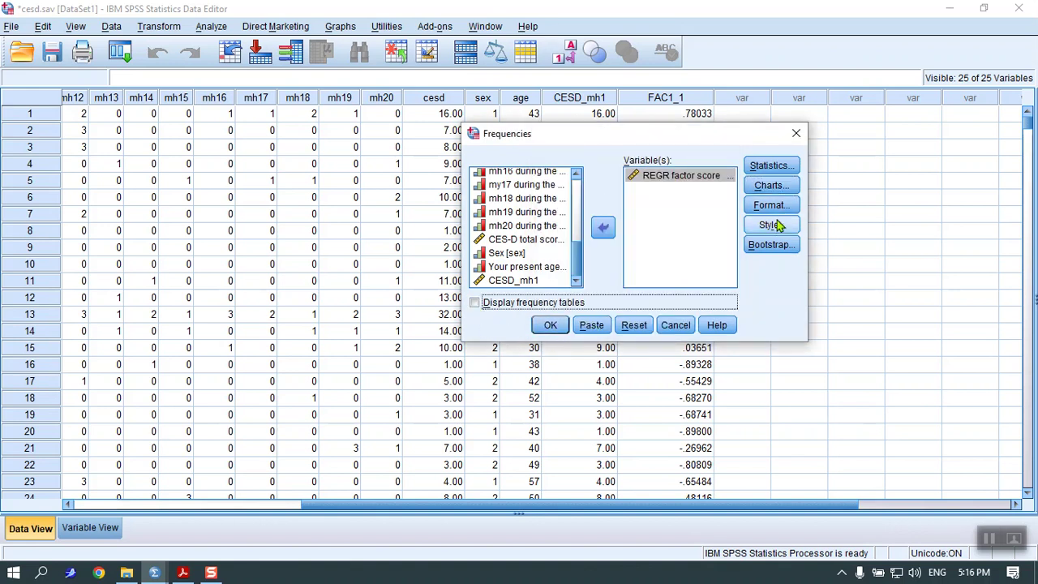
Request mean, median, standard deviation, minimum, maximum, skewness and kurtosis for the factor score and run the Frequencies analysis.
click(782, 167)
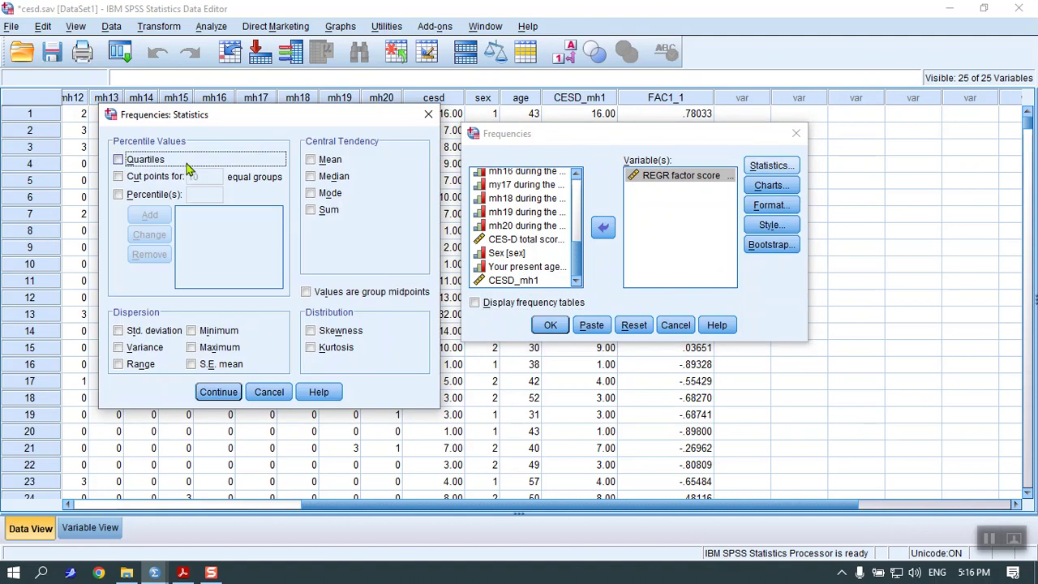
click(311, 160)
click(311, 177)
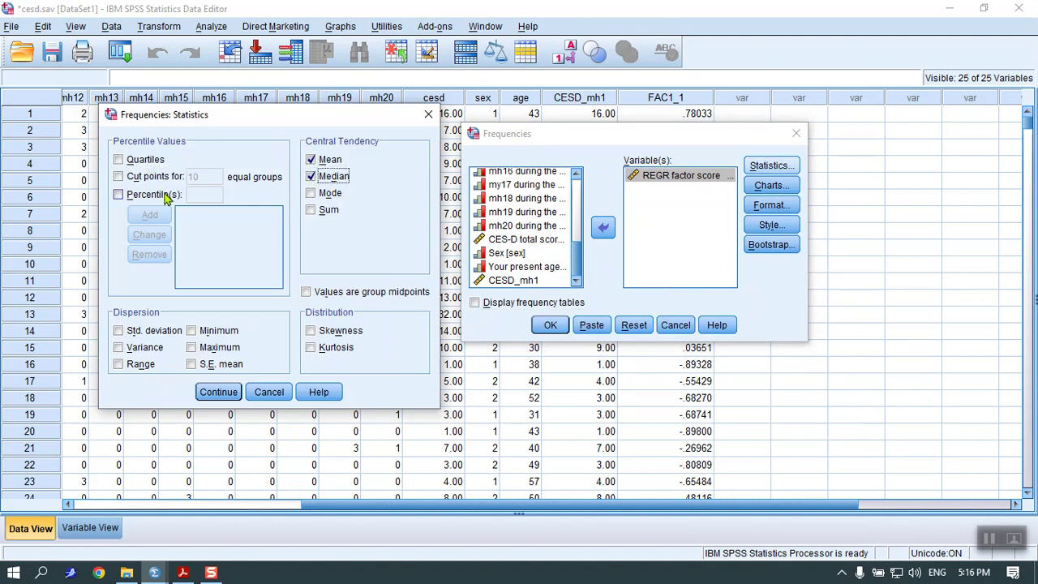
click(119, 331)
click(191, 331)
click(193, 347)
click(310, 331)
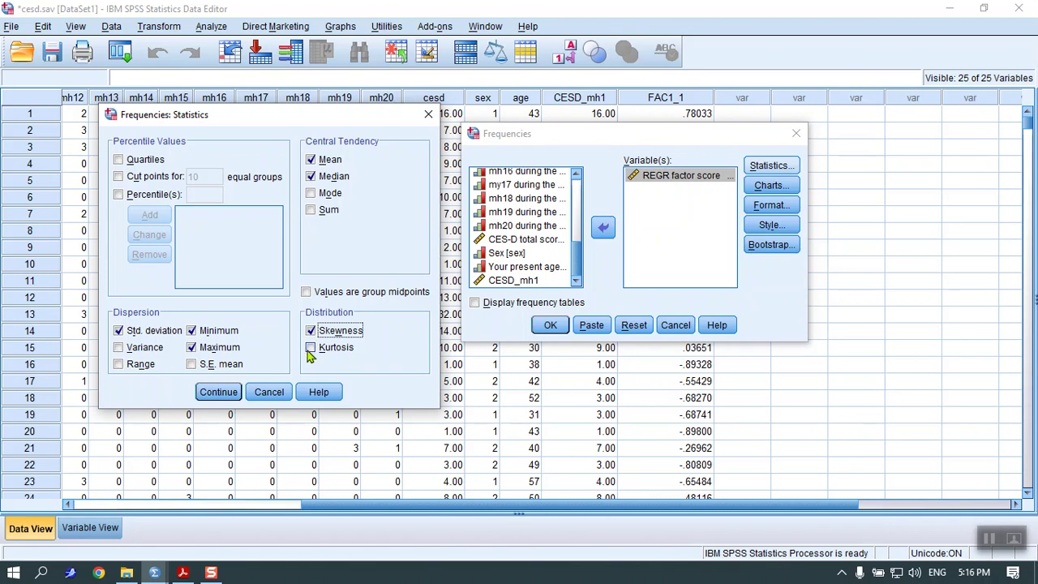
click(311, 349)
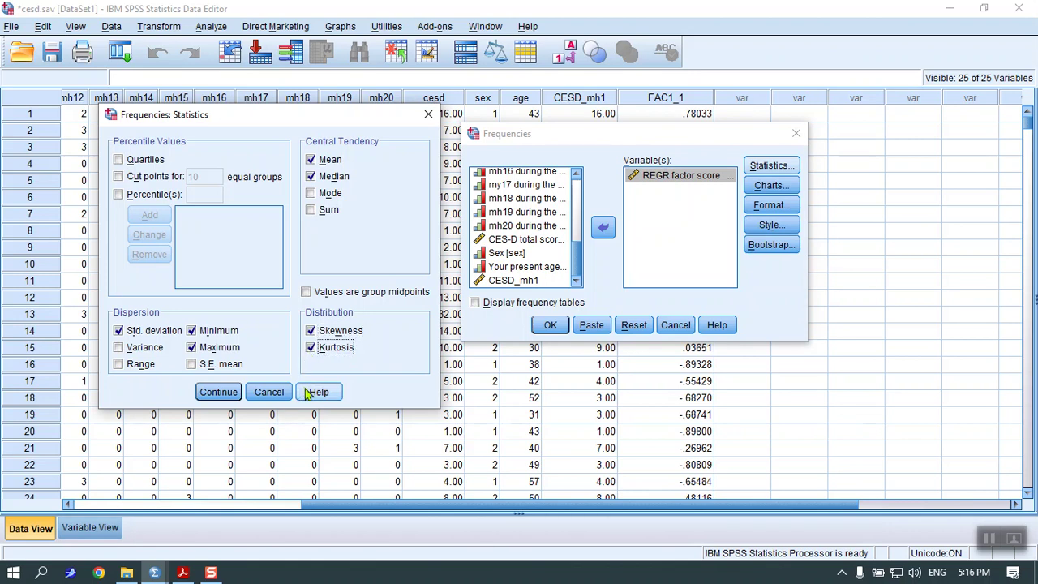
click(219, 393)
click(550, 327)
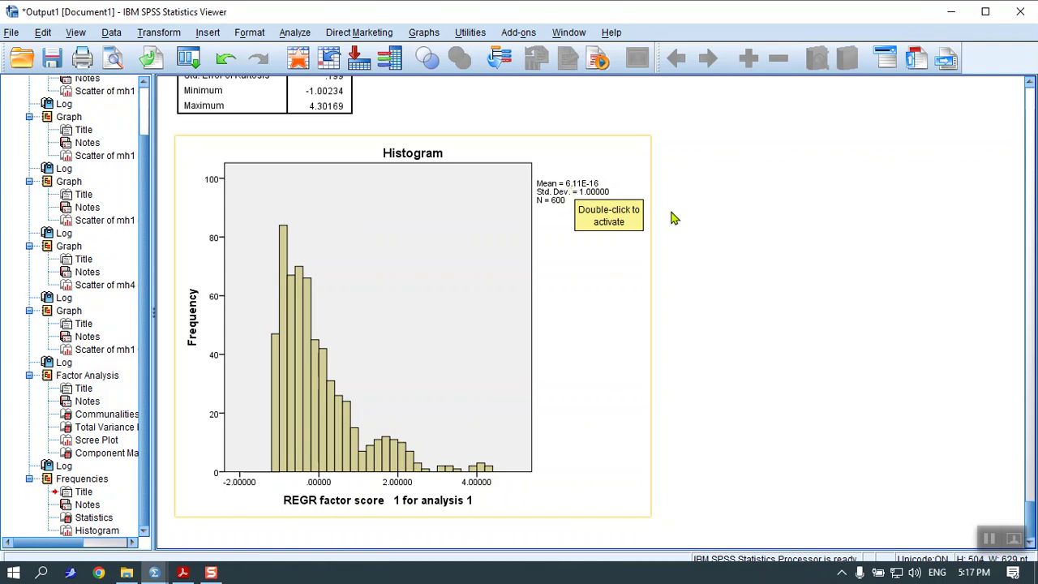
Examine the factor score's statistics table and histogram, comparing mean, median, range, skewness and kurtosis with the distribution's shape.
scroll(738, 442, up, 6)
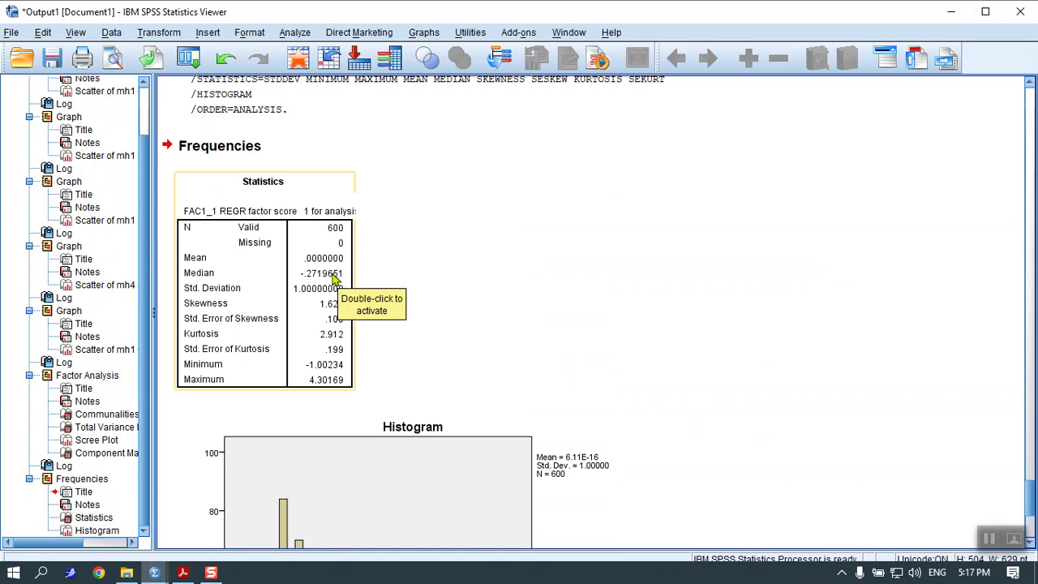
scroll(695, 418, down, 6)
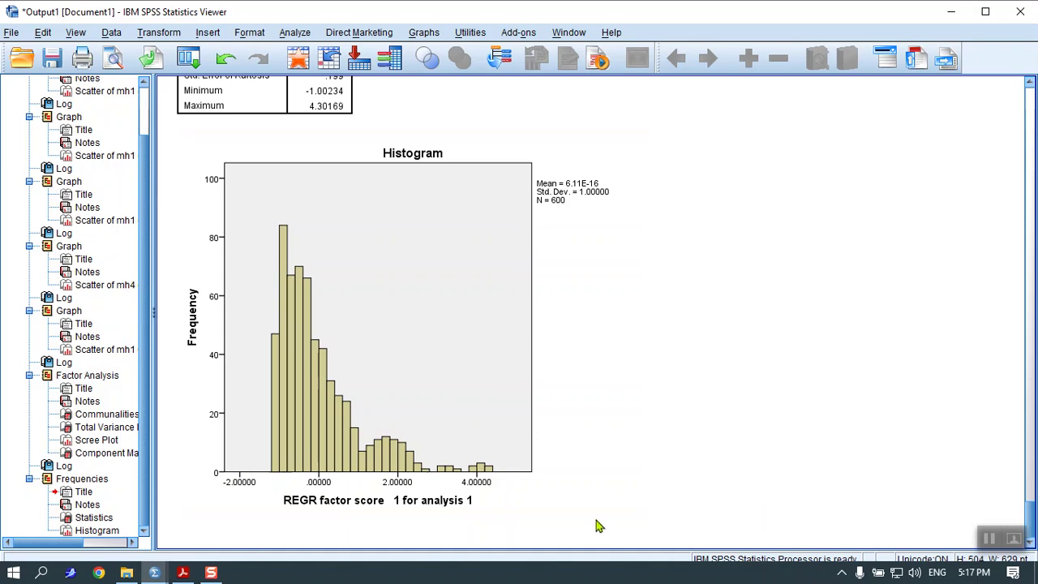
scroll(435, 480, up, 3)
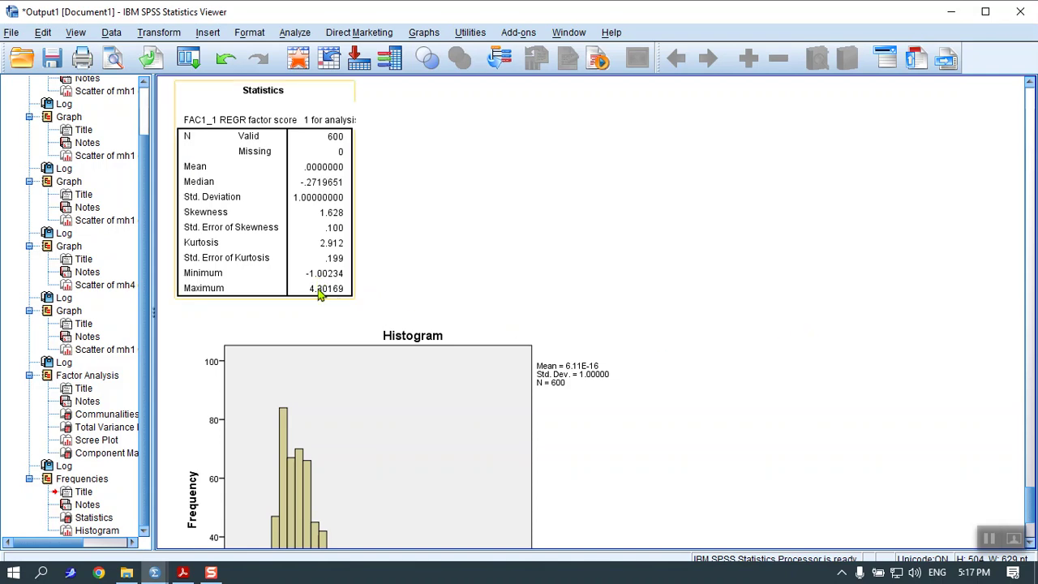
scroll(325, 292, down, 3)
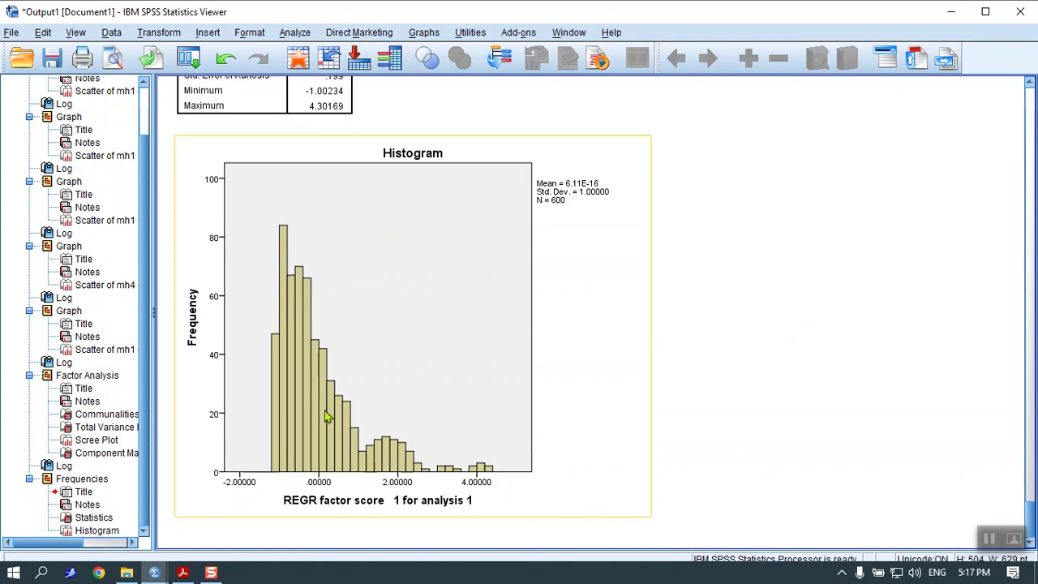
scroll(849, 431, up, 3)
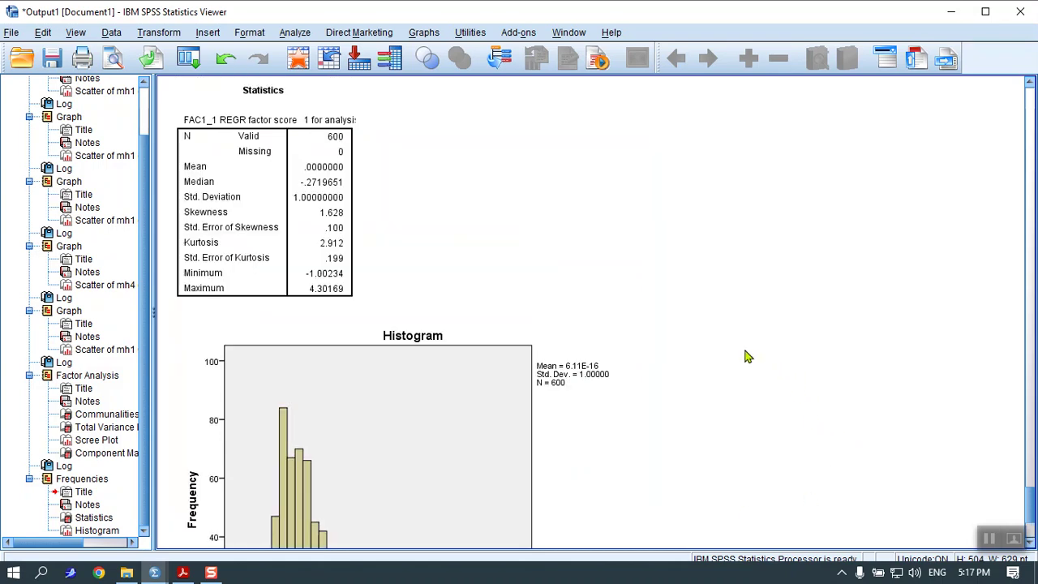
click(336, 221)
click(500, 258)
click(333, 258)
click(395, 261)
scroll(746, 314, down, 3)
click(299, 430)
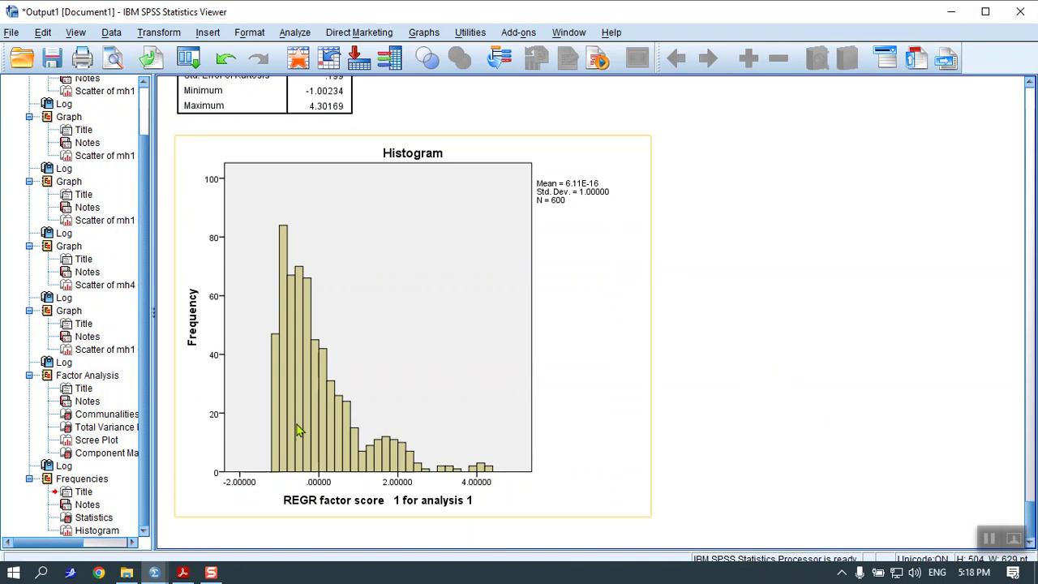
Create a simple scatterplot of mh1 against the REGR factor score on the X axis, with markers set by sex.
click(423, 34)
mouse_move(523, 129)
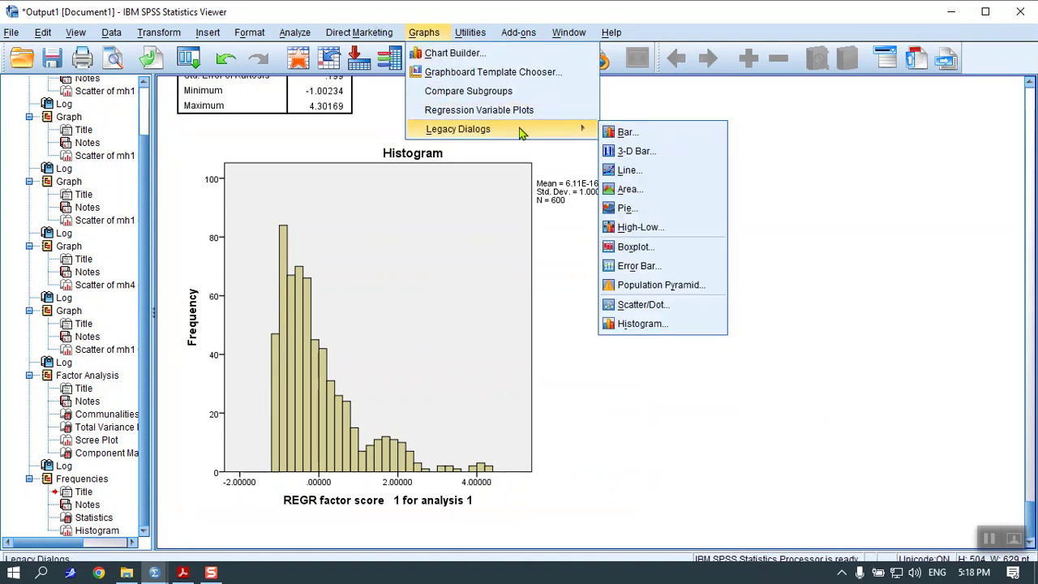
click(641, 305)
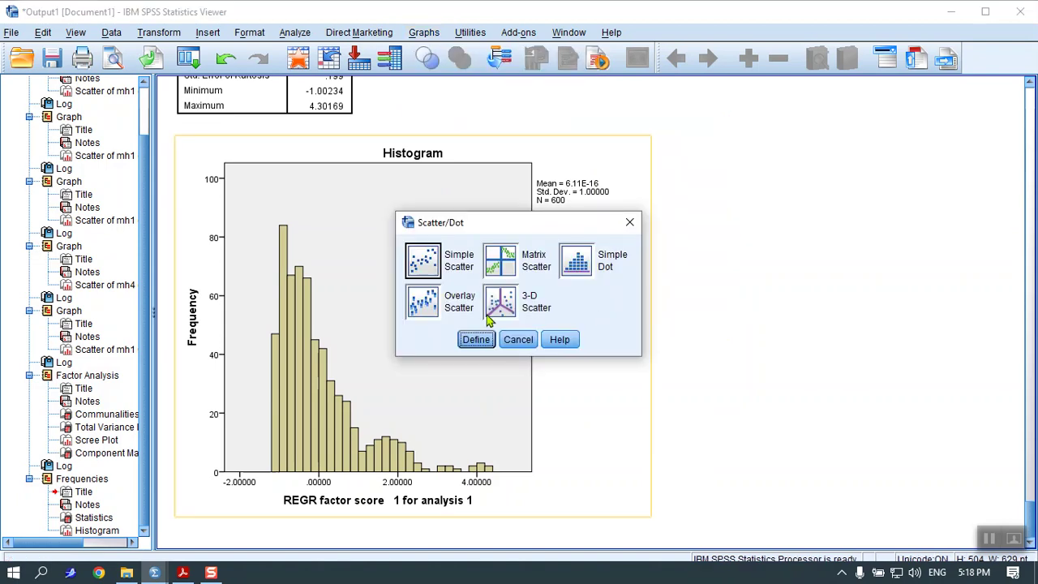
click(479, 344)
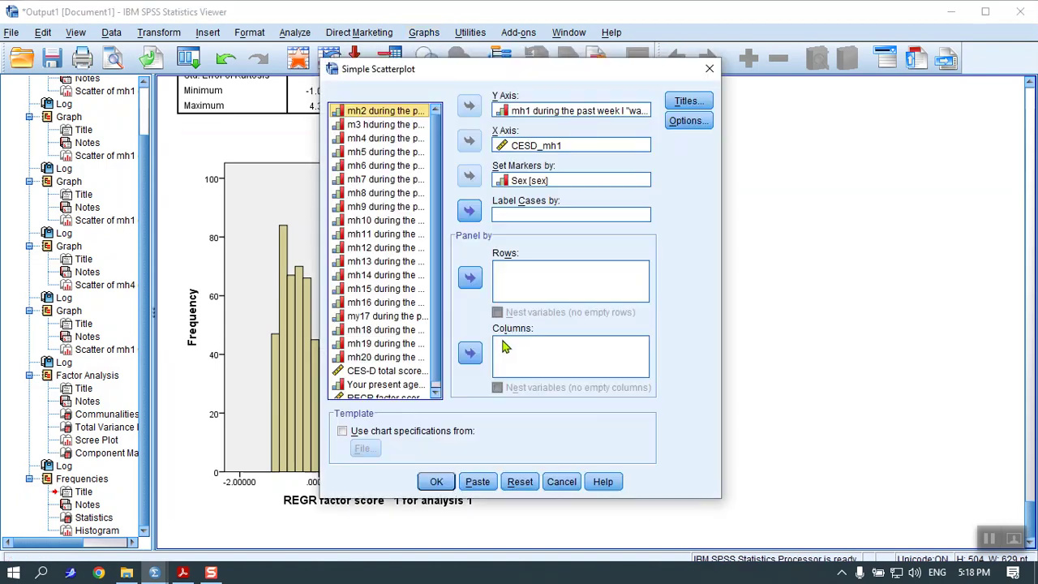
click(544, 146)
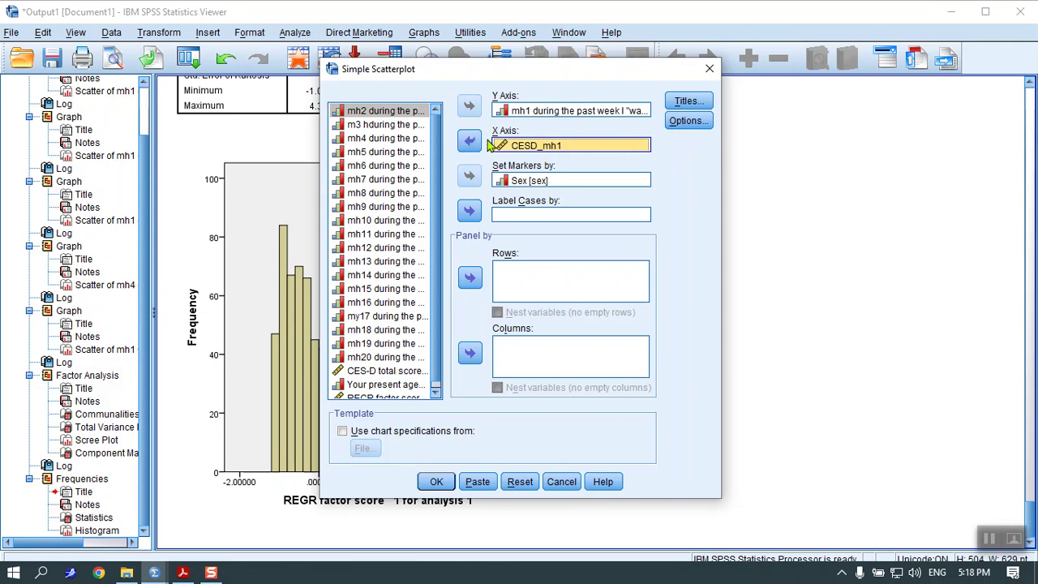
click(472, 142)
scroll(404, 357, down, 1)
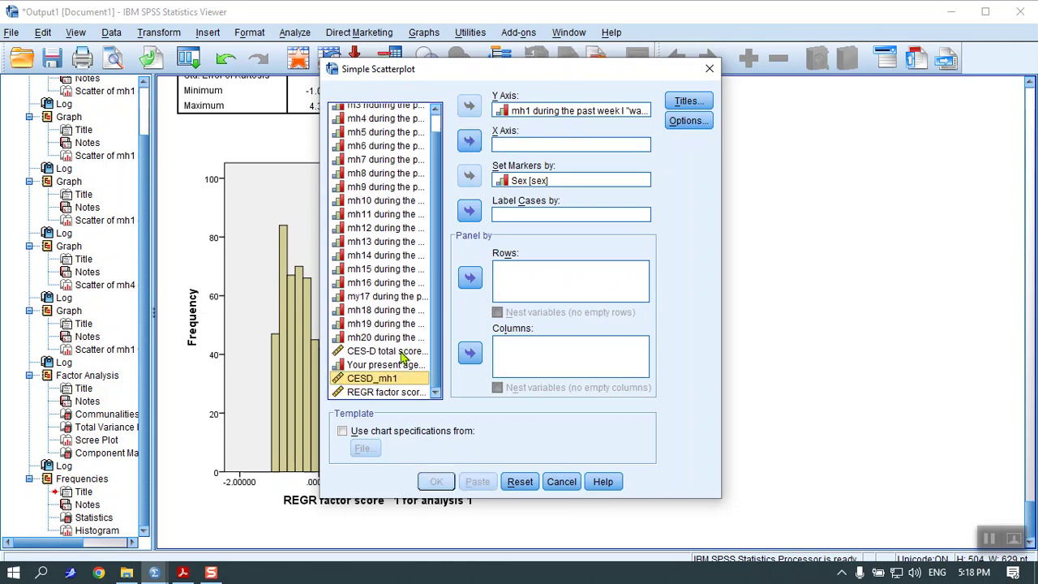
click(396, 392)
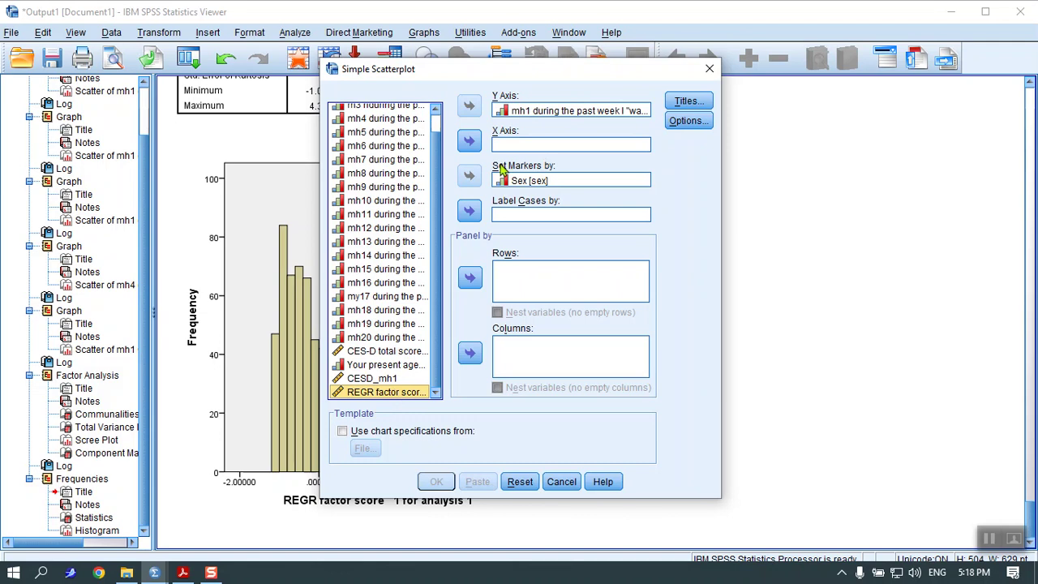
click(469, 141)
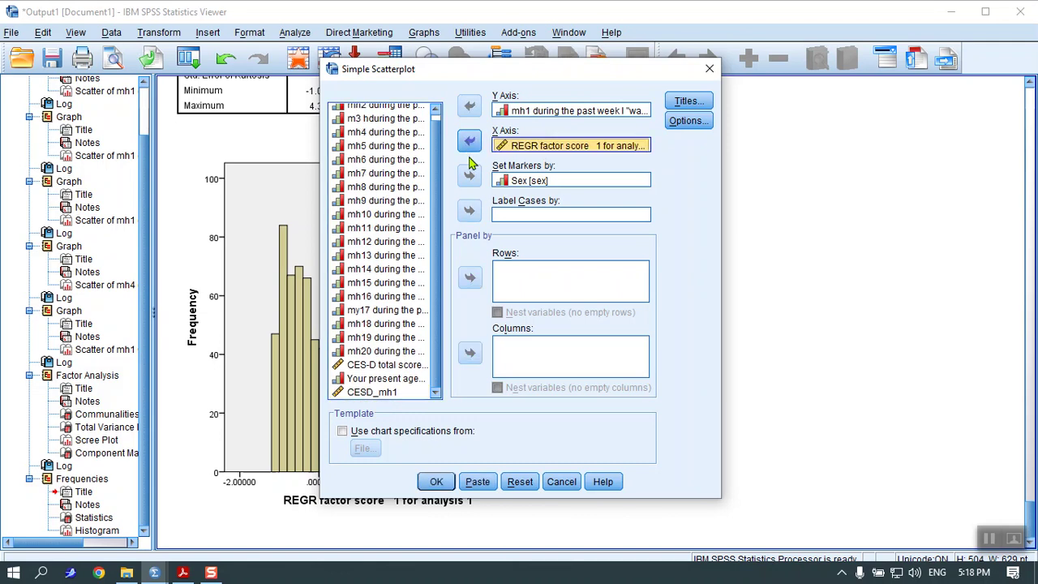
click(433, 480)
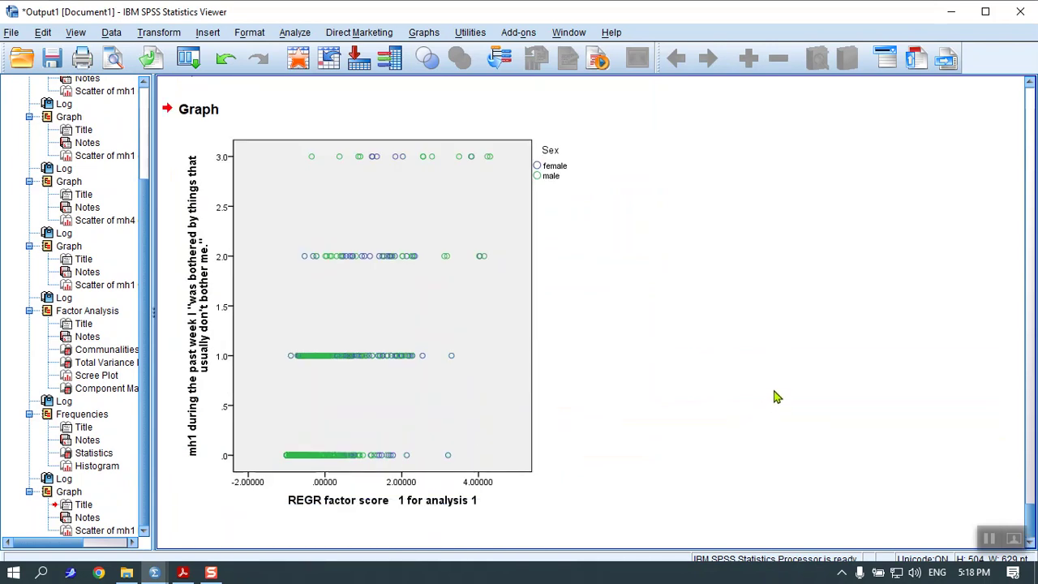
Open the scatterplot of mh1 against the factor score for editing and add a linear fit line at total.
click(431, 497)
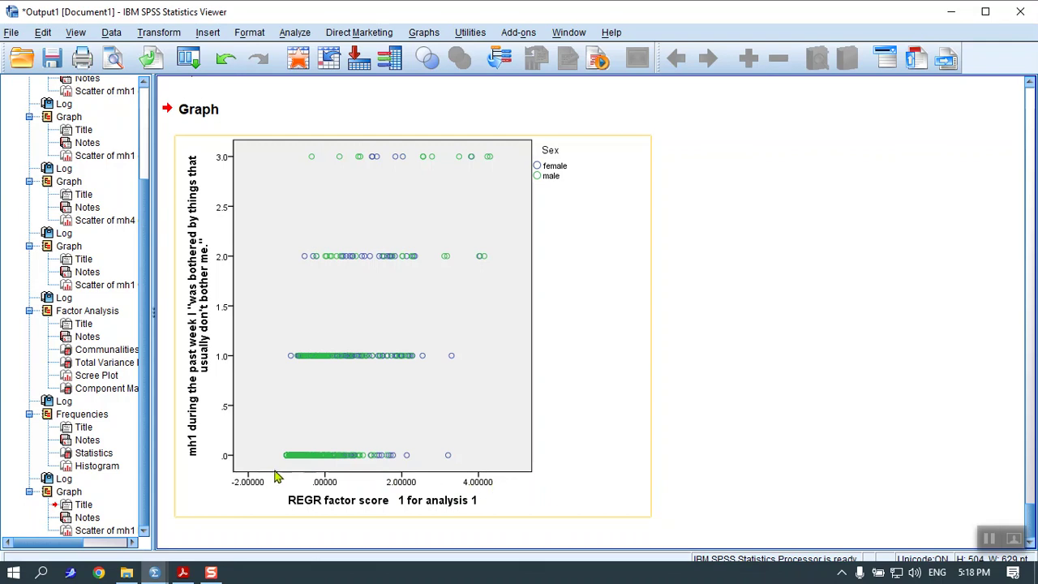
scroll(369, 353, up, 3)
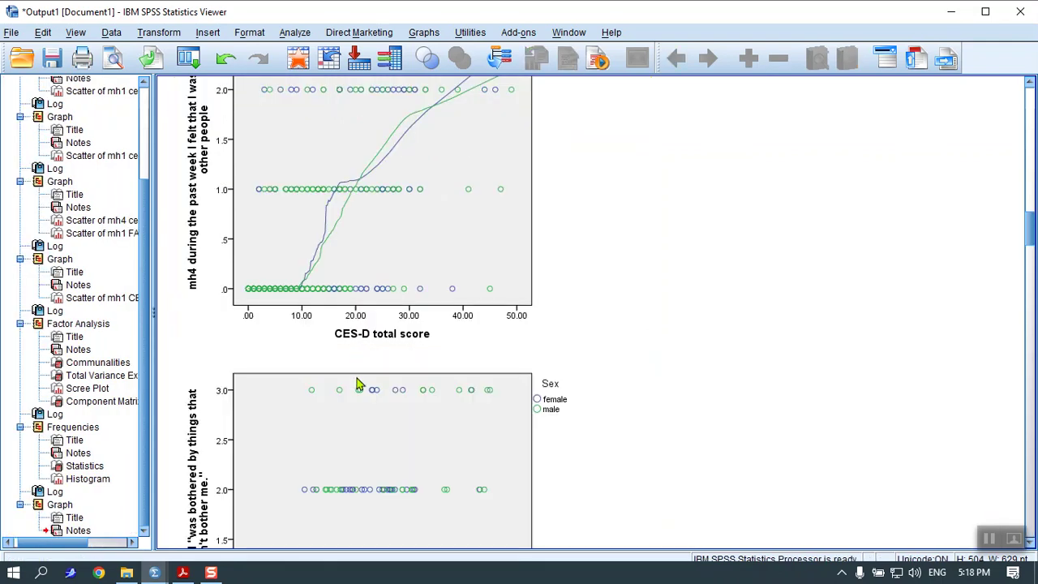
scroll(524, 447, down, 4)
click(430, 378)
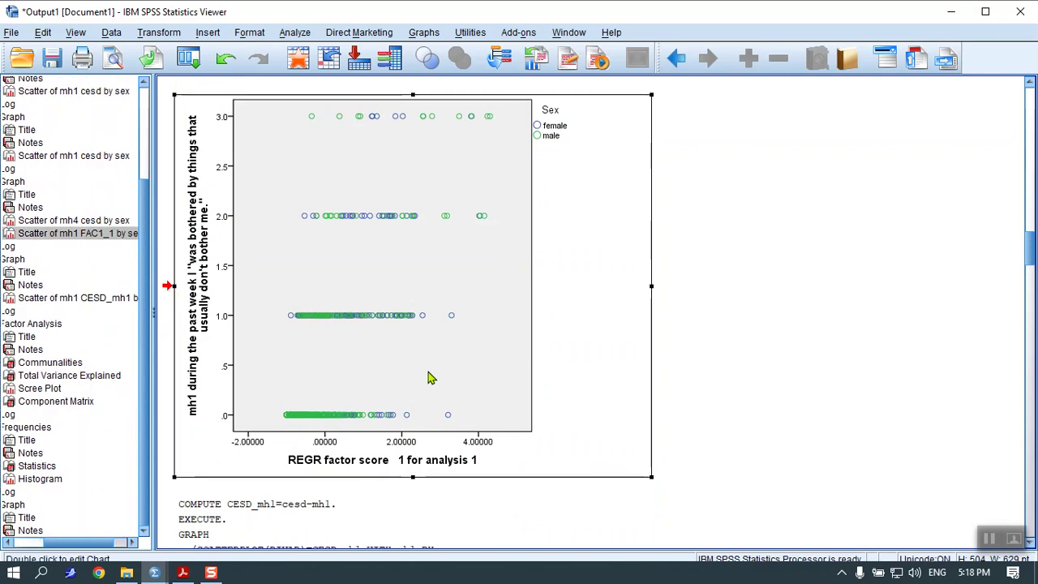
double_click(430, 378)
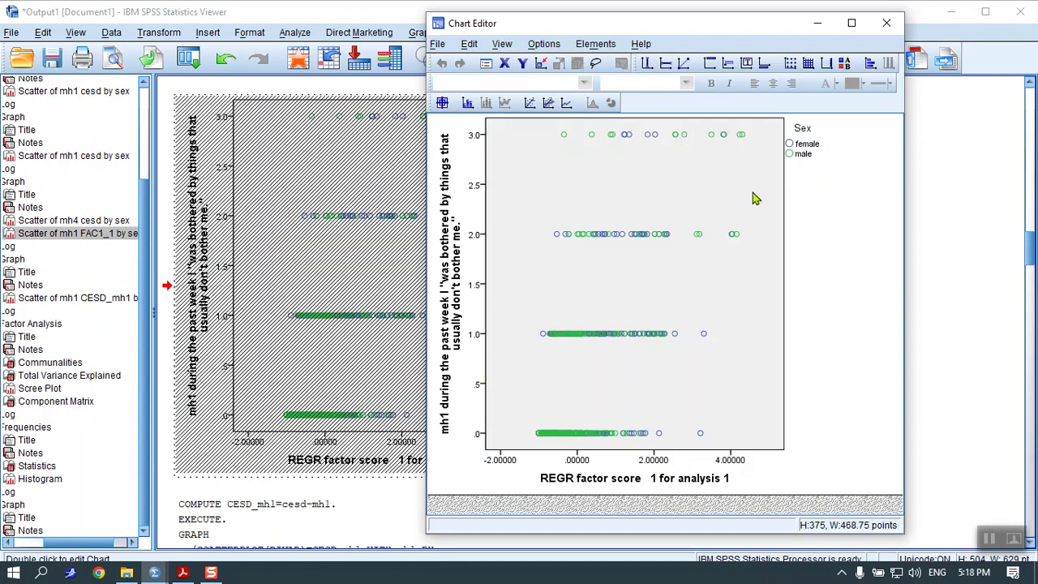
click(600, 45)
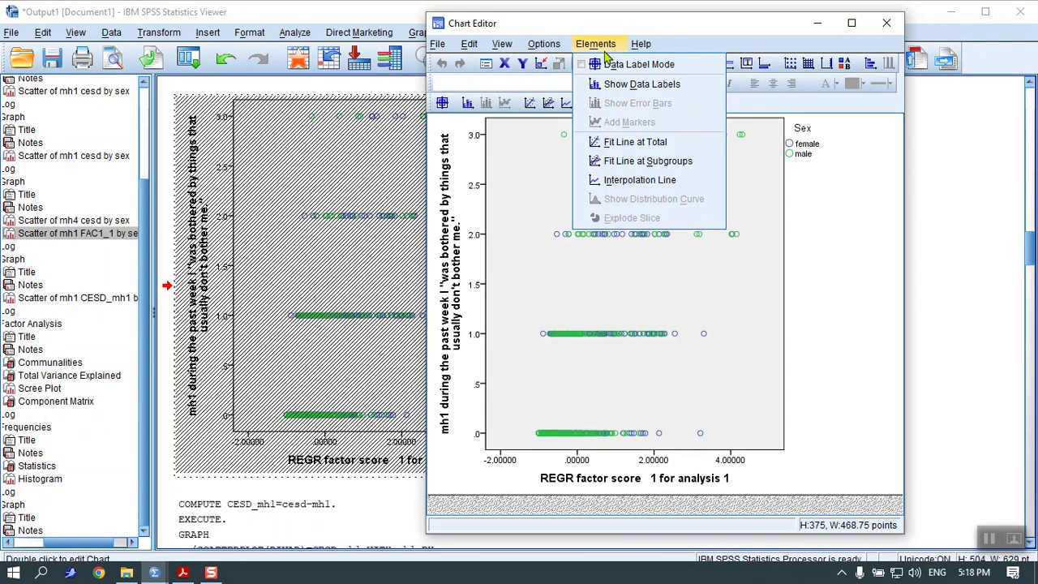
click(633, 144)
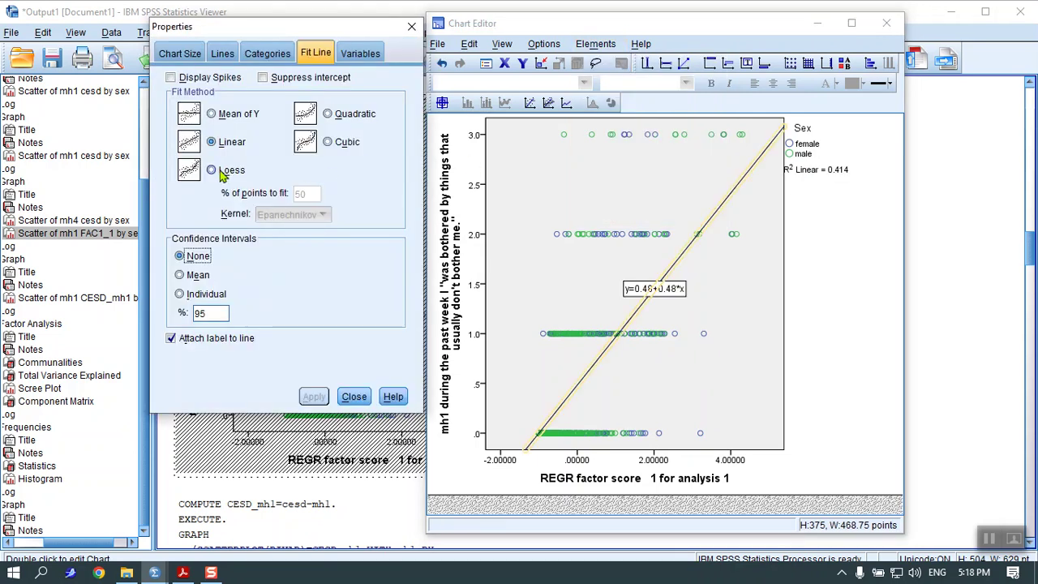
Change the total fit line of the mh1 by factor score scatterplot to Loess and close the chart for editing.
click(212, 171)
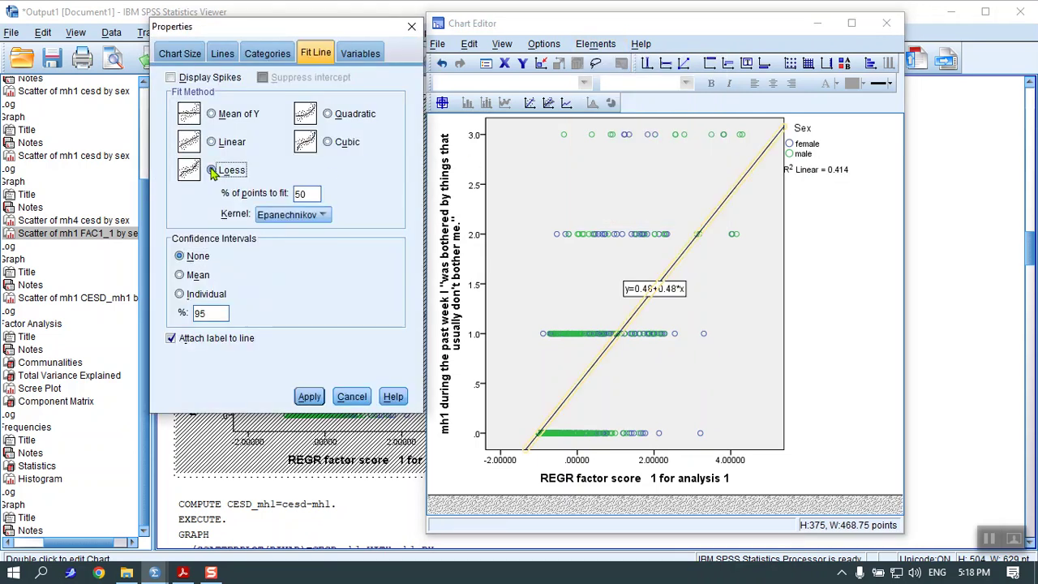
click(310, 398)
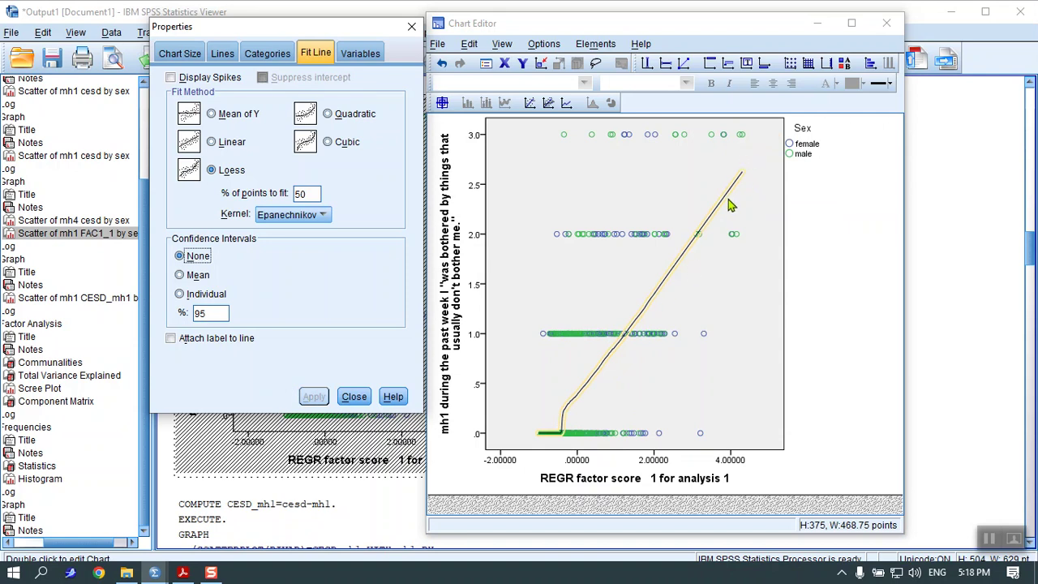
click(355, 397)
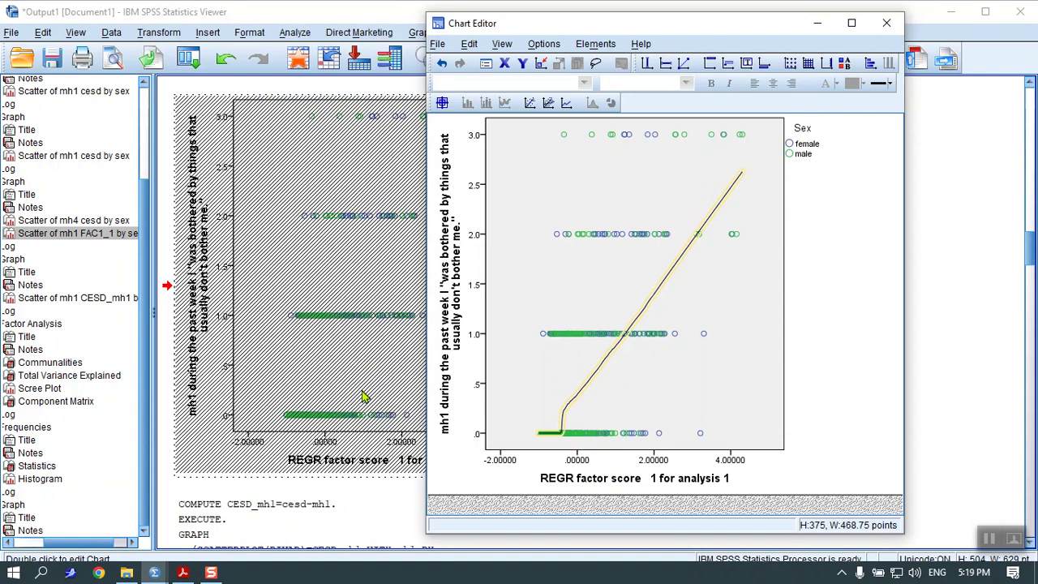
click(887, 23)
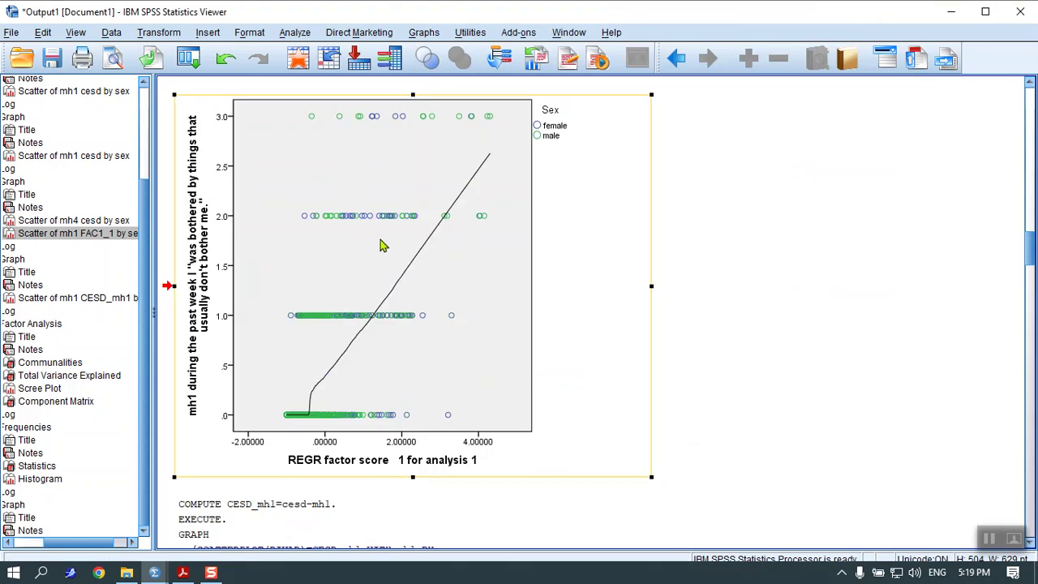
Add Loess fit lines for the female and male subgroups to the mh1 by factor score scatterplot and return to the output.
double_click(383, 246)
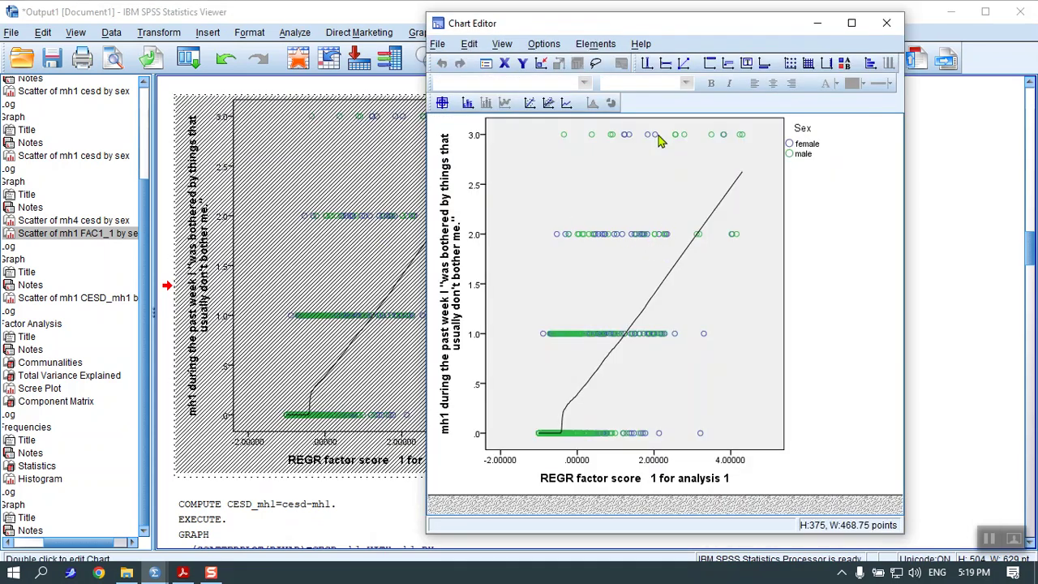
click(601, 46)
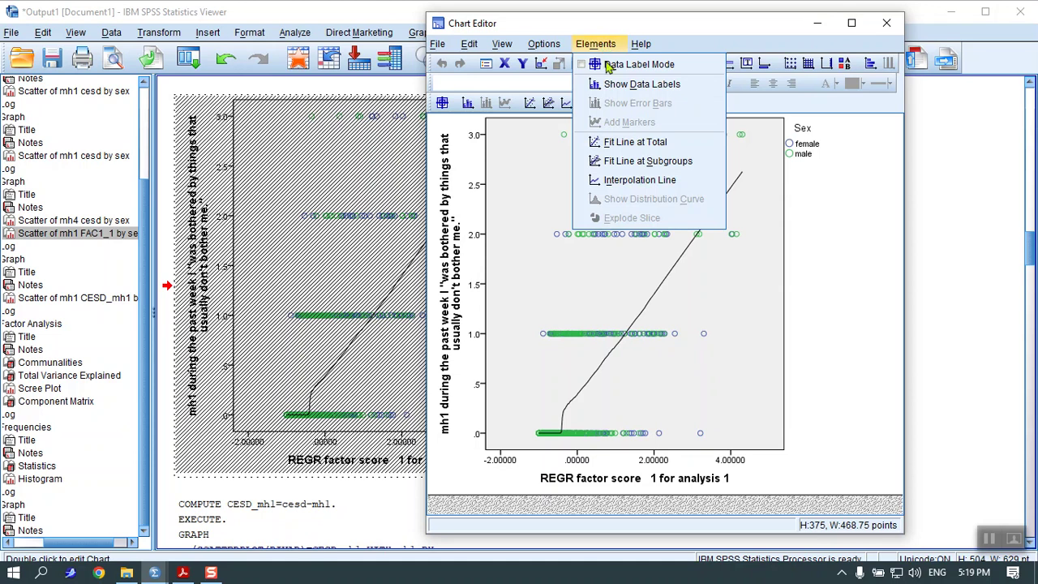
click(623, 165)
click(233, 172)
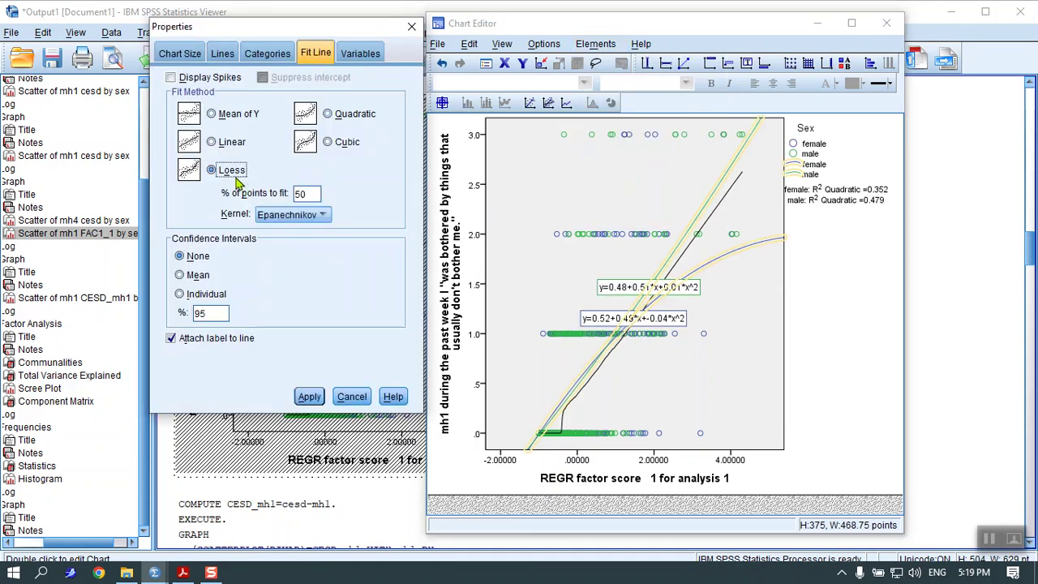
click(309, 397)
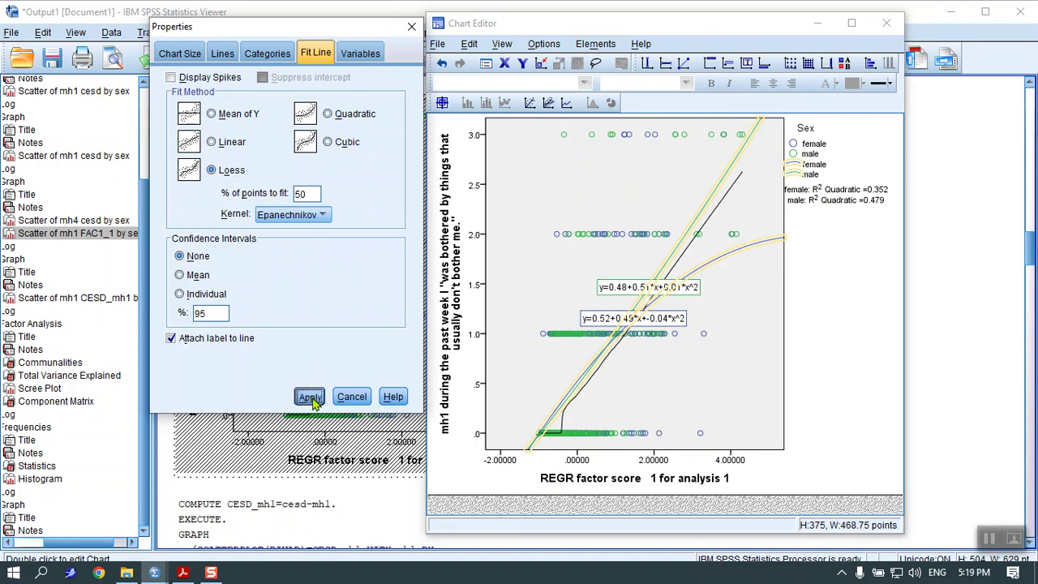
click(355, 397)
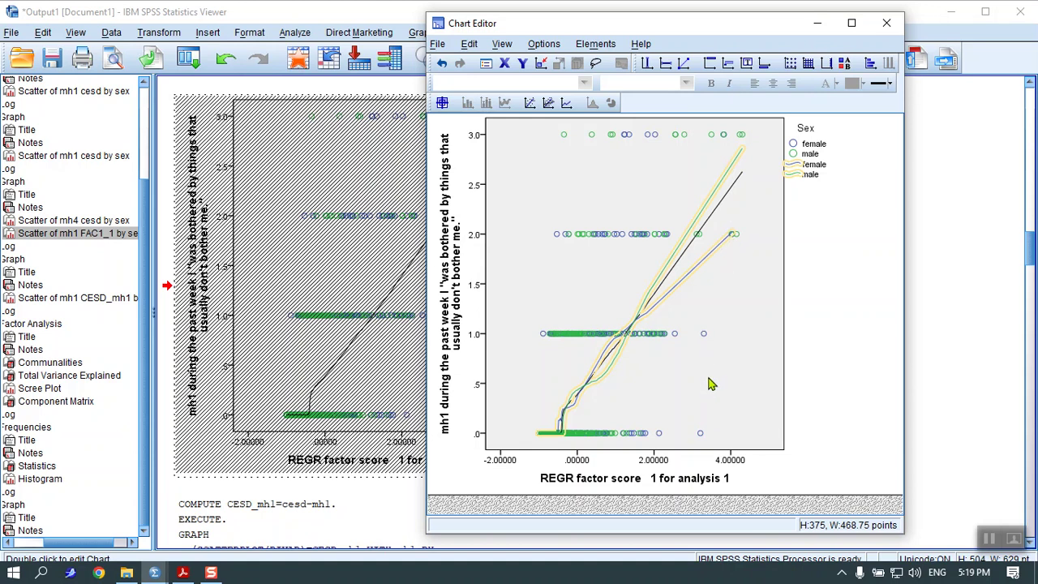
click(886, 23)
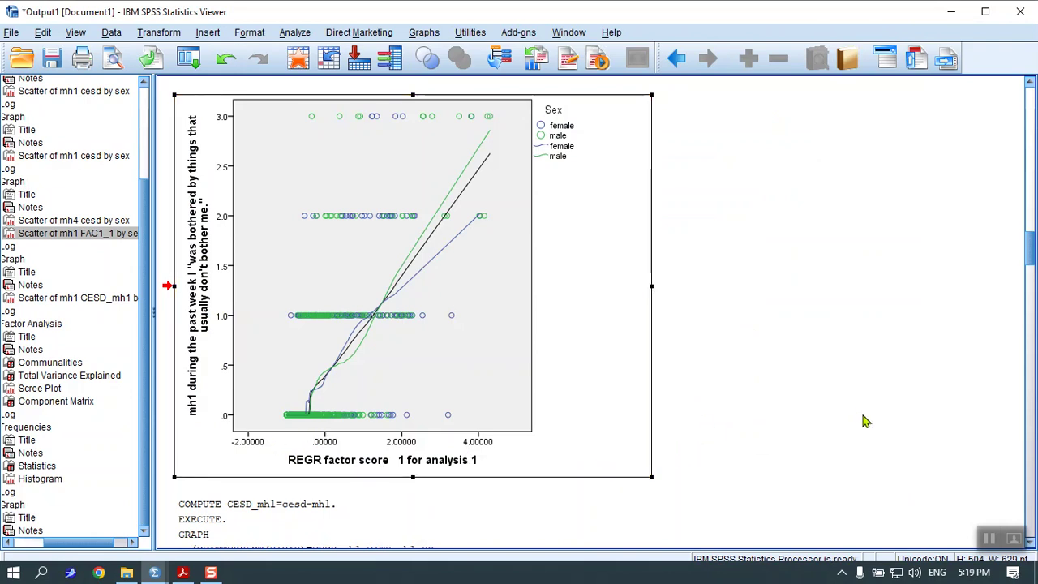
scroll(900, 415, up, 3)
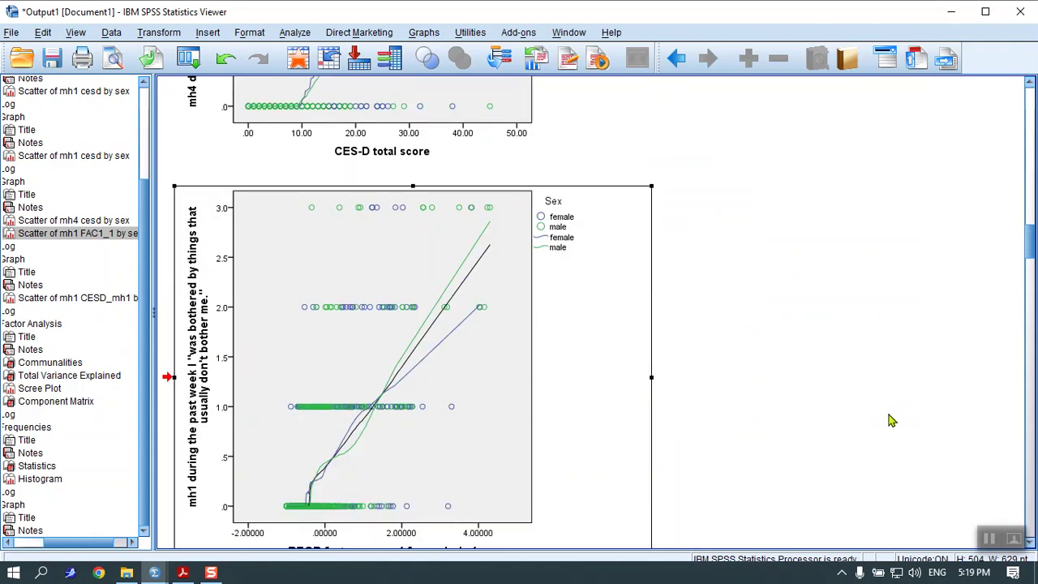
scroll(889, 424, up, 3)
scroll(884, 427, down, 3)
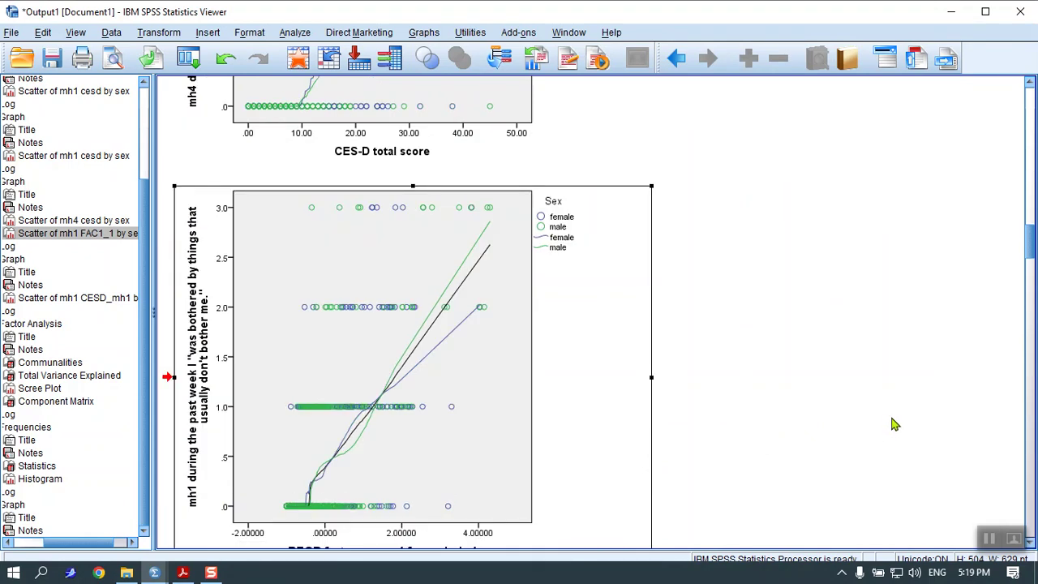